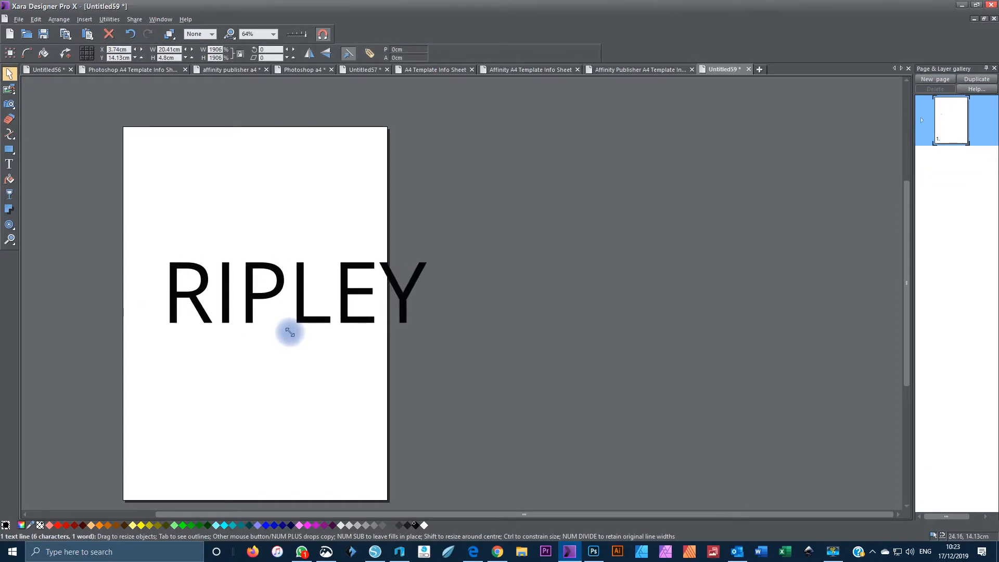
Step: Move the RIPLEY text to start at the page's left edge and set its font to Montserrat ExtraBold
drag(334, 293, 307, 246)
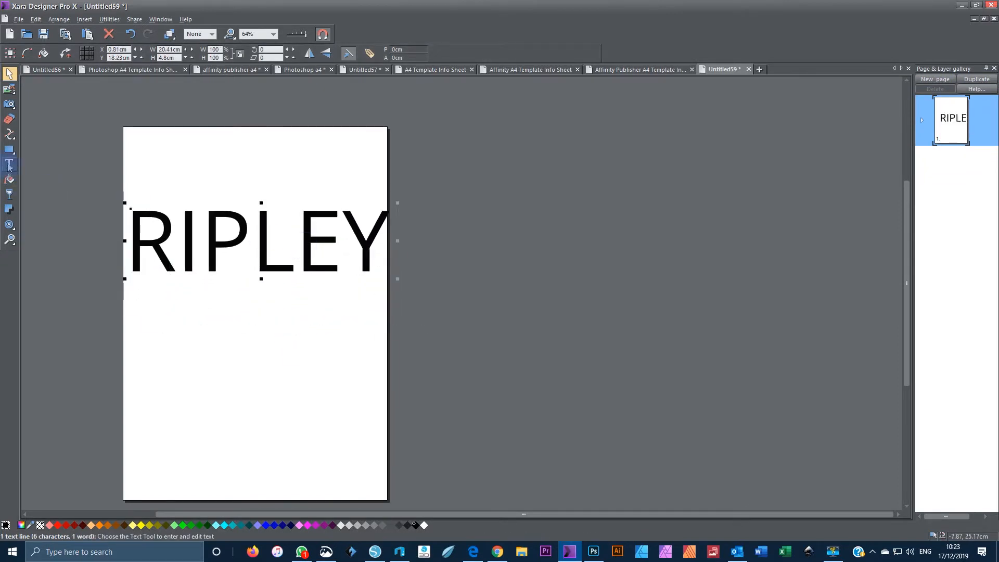
double_click(130, 257)
drag(130, 259, 399, 270)
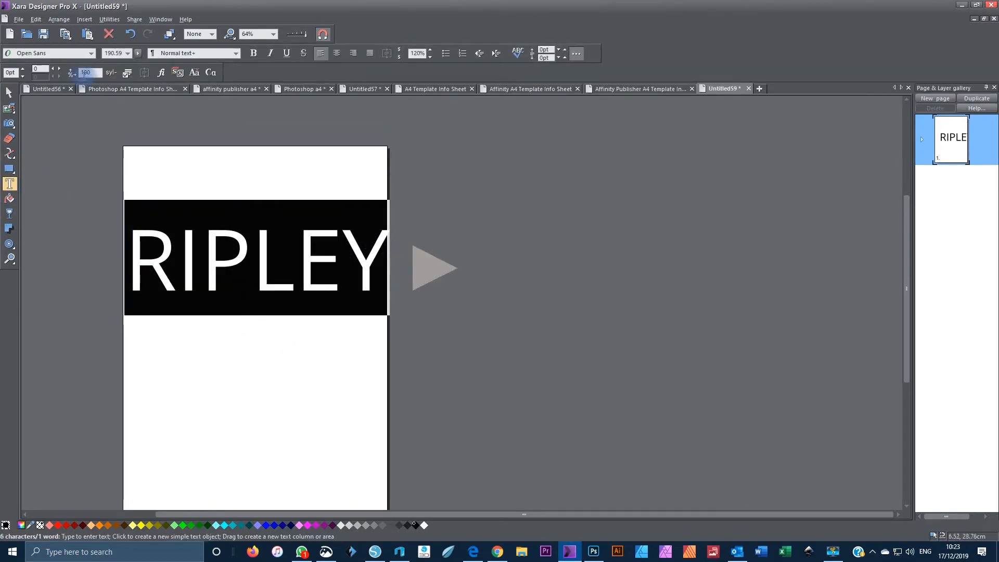
click(91, 53)
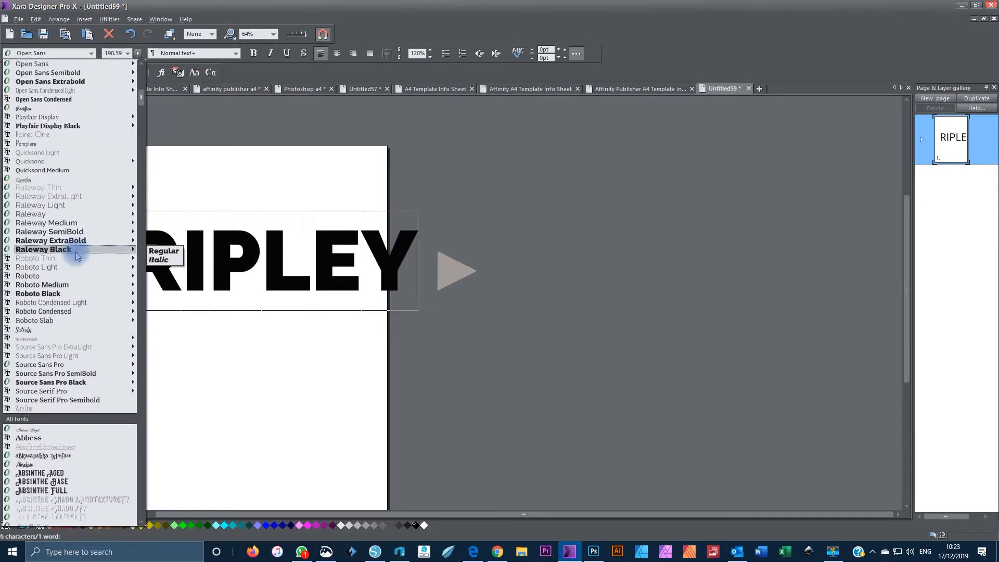
click(76, 255)
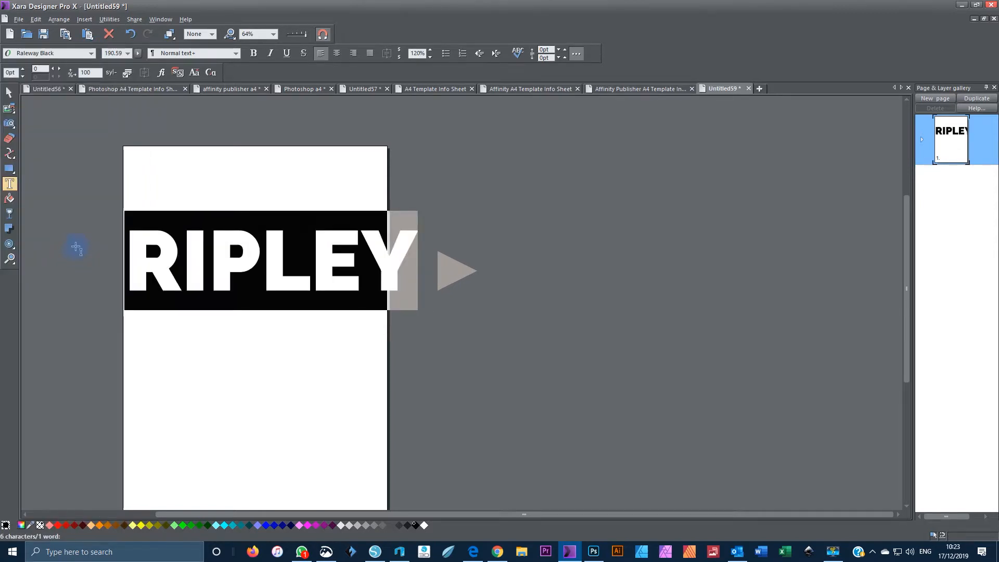
click(91, 53)
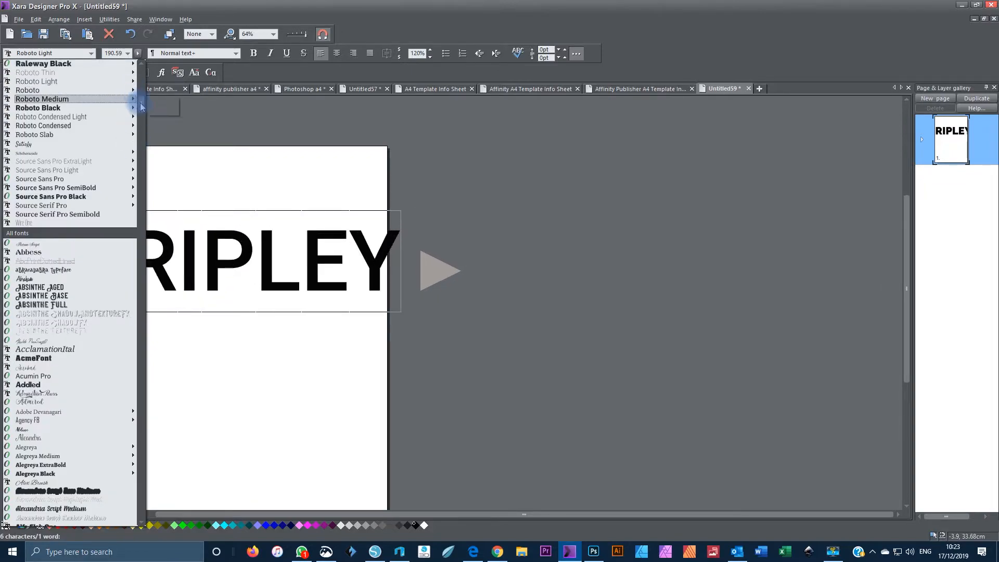
drag(141, 106, 151, 362)
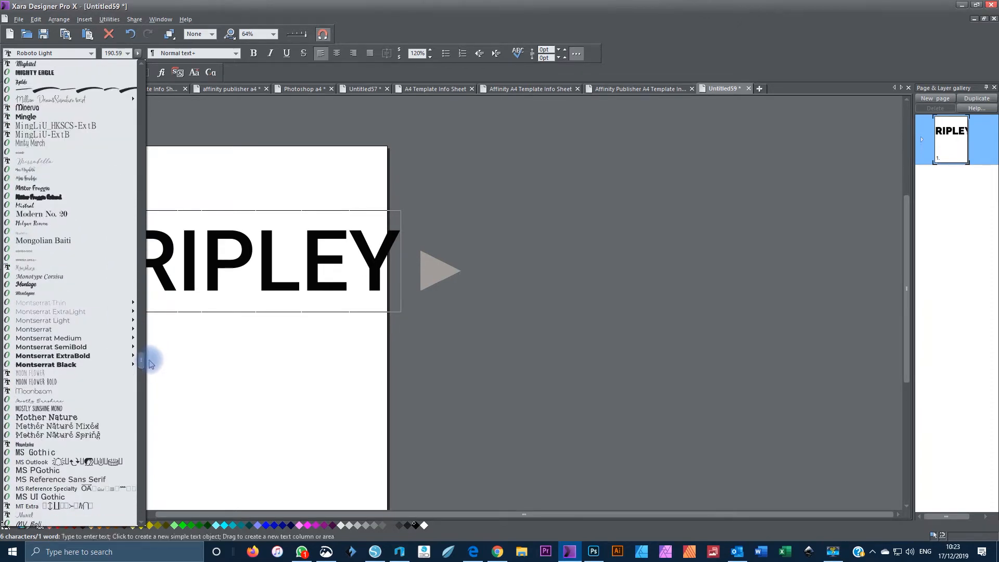
click(82, 356)
click(81, 356)
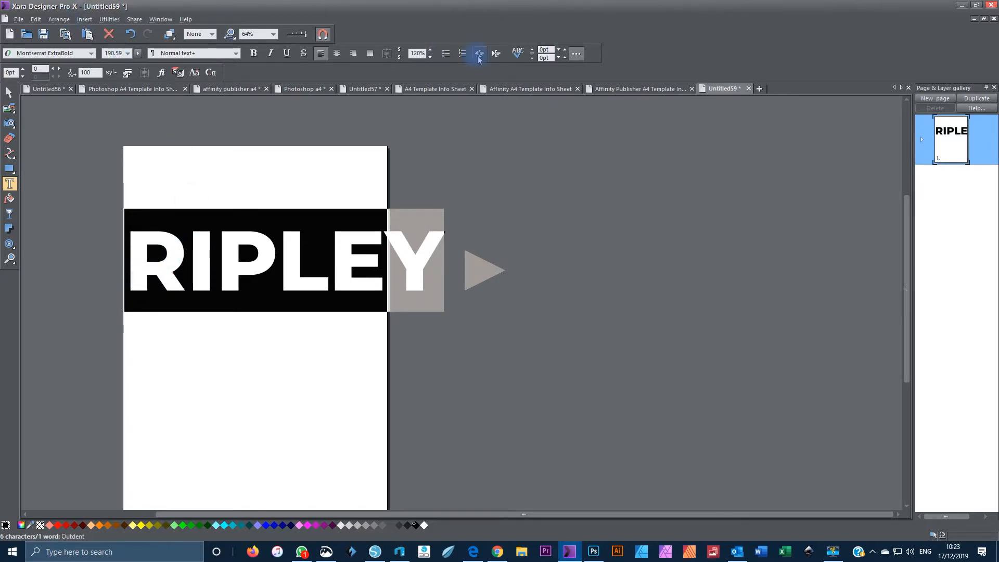
Step: Tighten the tracking of the RIPLEY text to -90
click(54, 69)
click(54, 69)
click(54, 68)
click(54, 69)
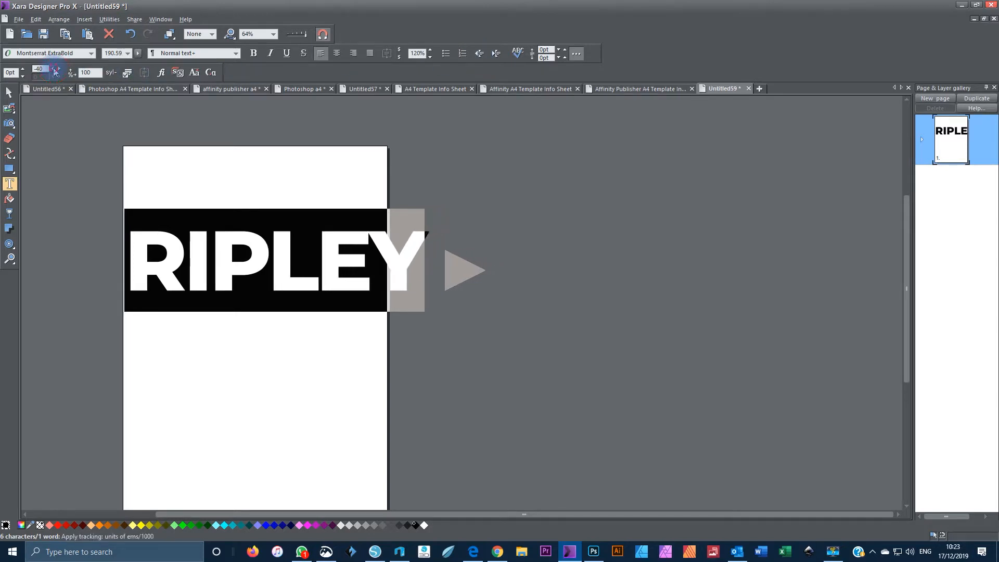
click(54, 69)
click(54, 69)
click(54, 69)
click(54, 69)
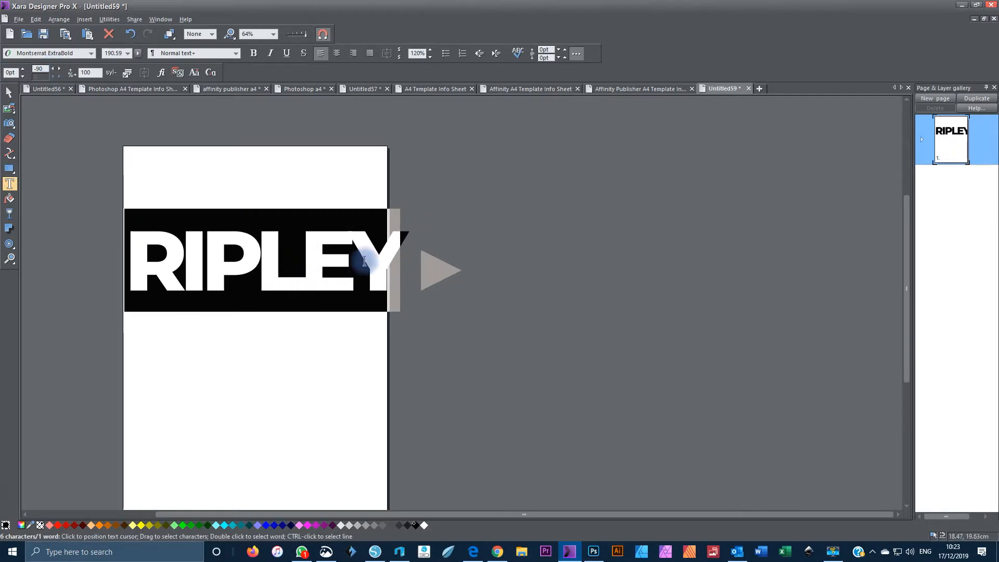
click(216, 274)
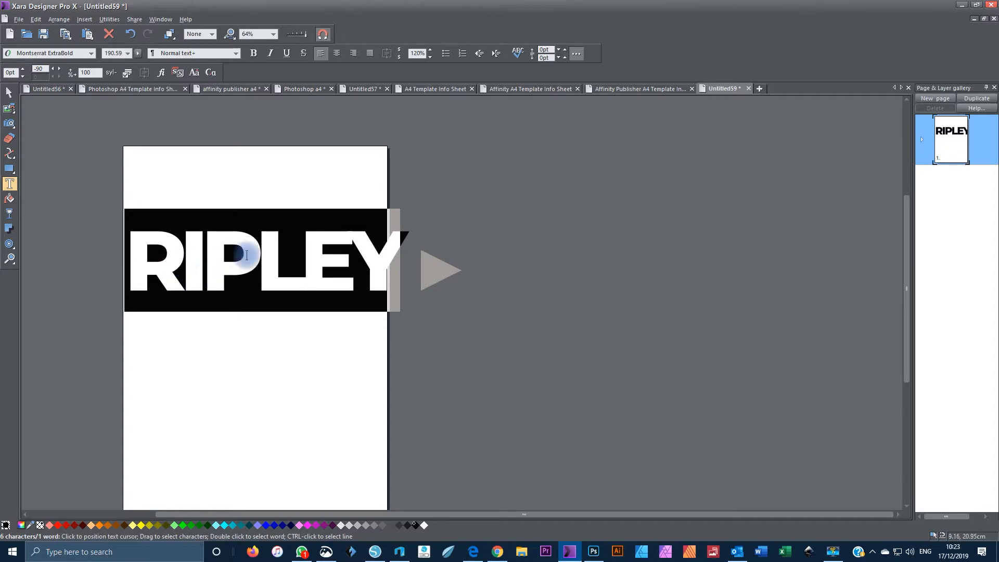
Step: Undo the last tracking reductions and reset the RIPLEY text's tracking to 0
click(130, 34)
click(131, 34)
click(130, 35)
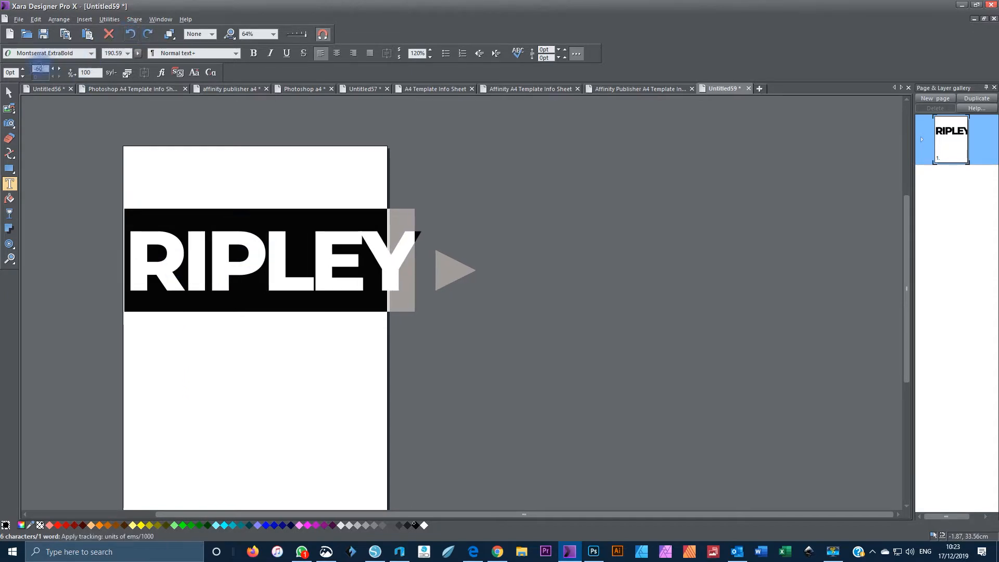
double_click(40, 69)
text(0)
key(Return)
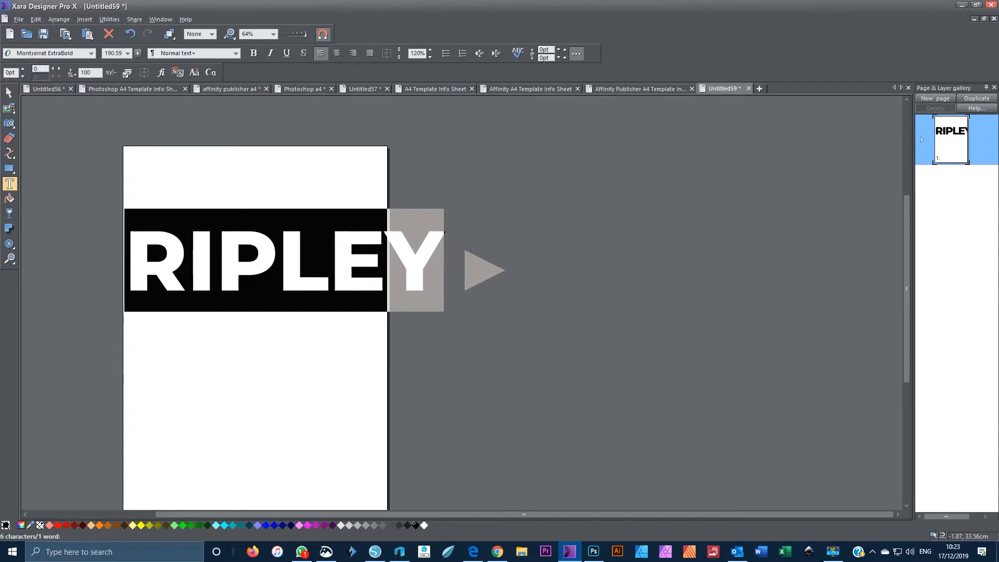
click(58, 19)
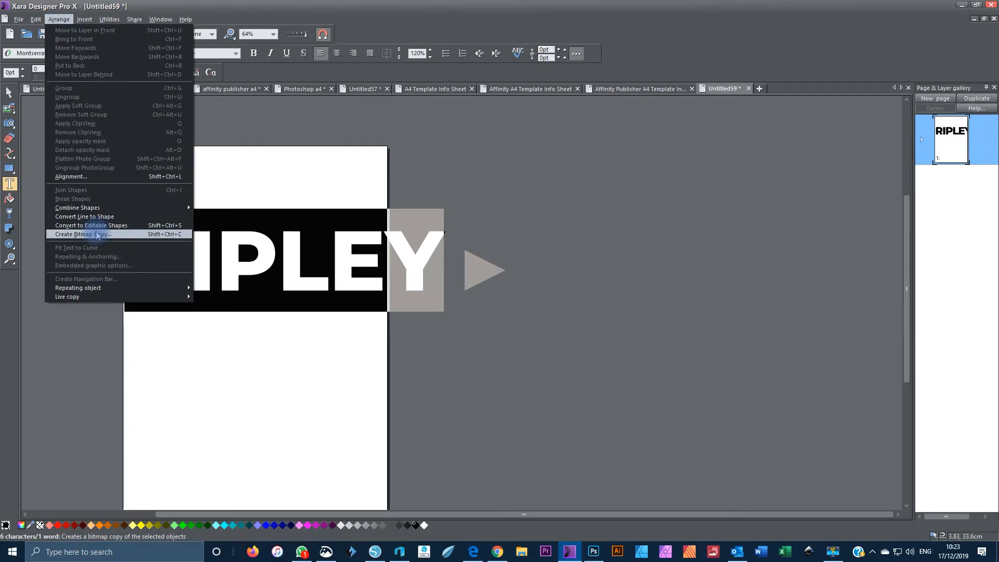
key(Escape)
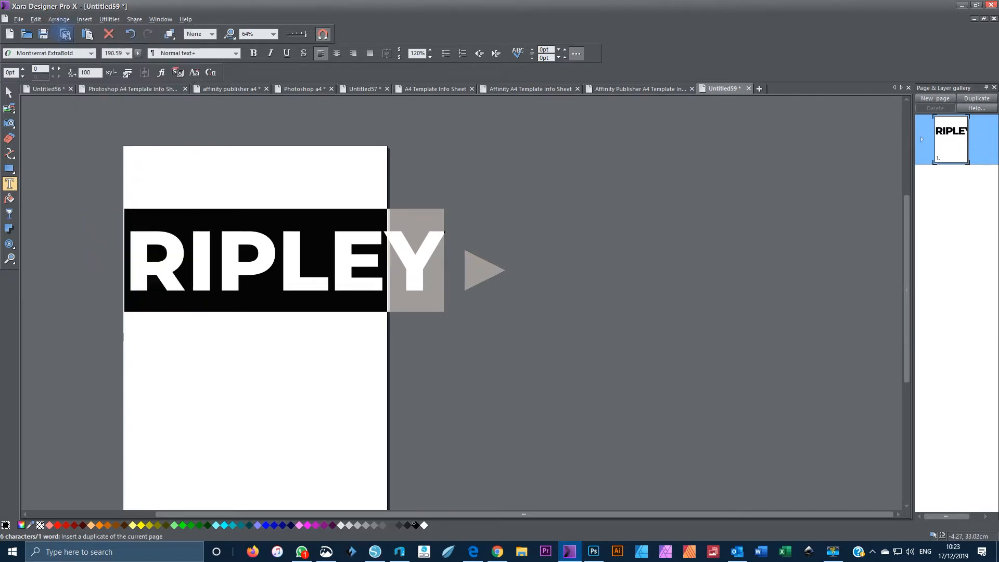
click(59, 21)
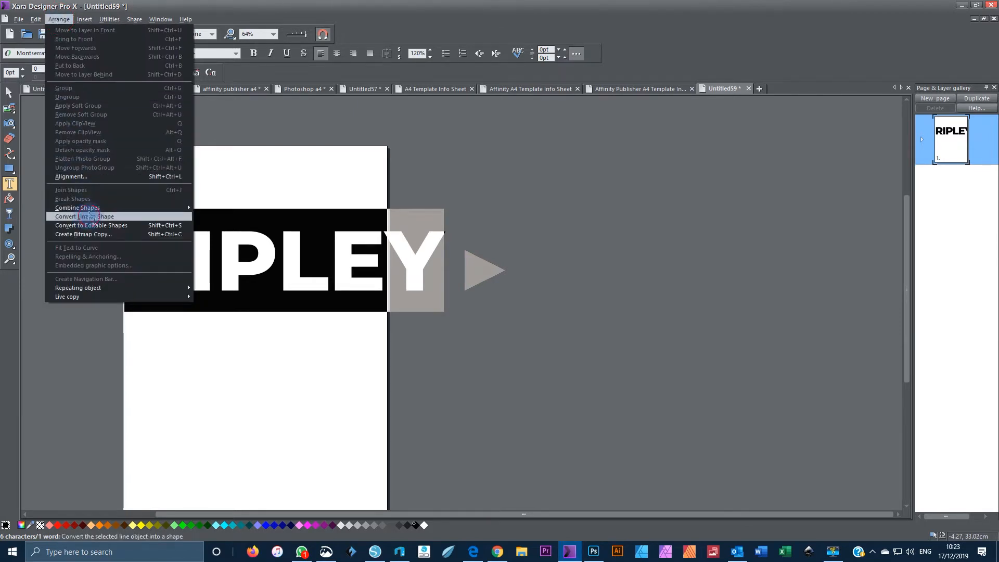
click(90, 216)
click(59, 19)
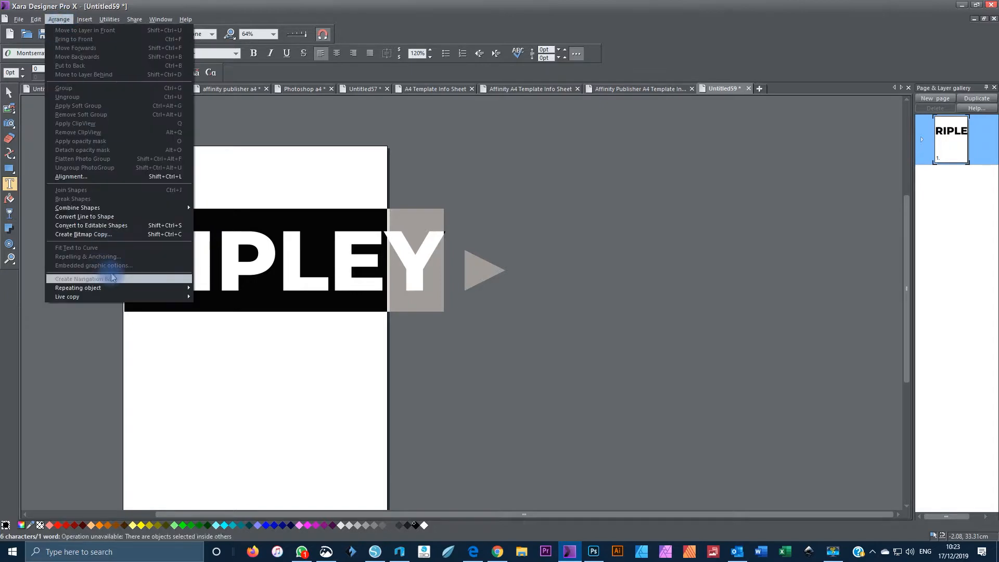
Step: Select RIPLEY as a whole object and convert it to editable shapes
click(10, 94)
click(254, 267)
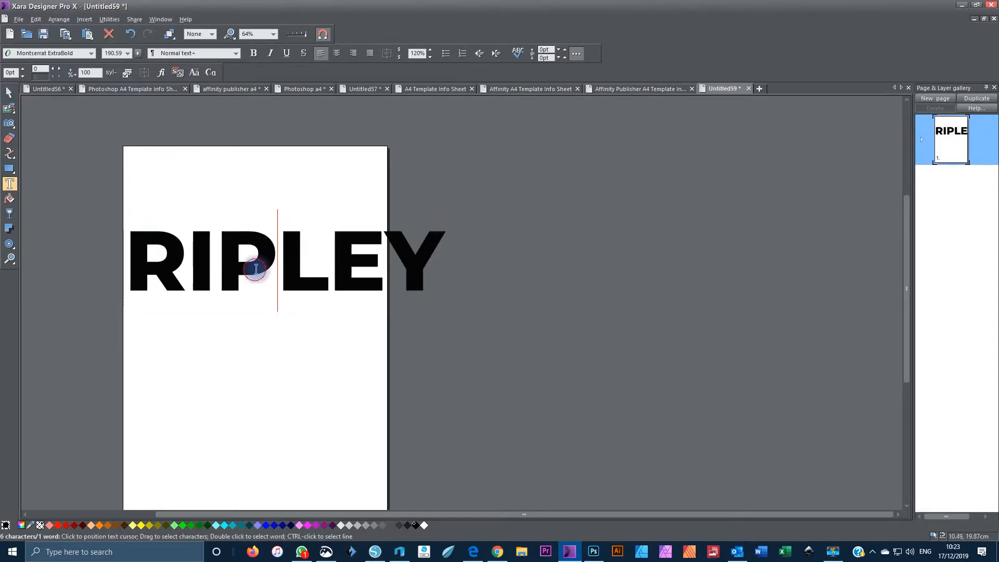
click(10, 93)
click(232, 291)
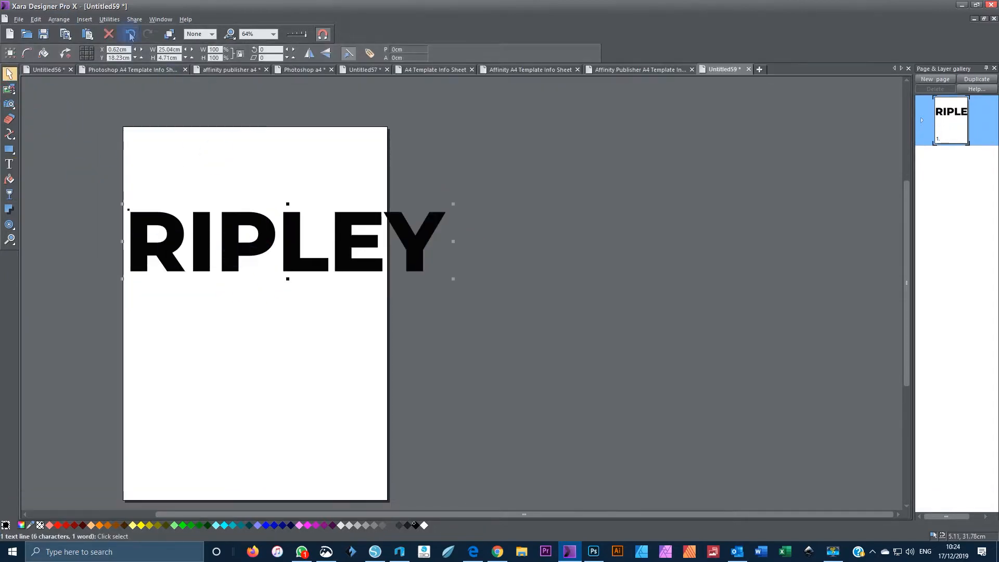
click(59, 19)
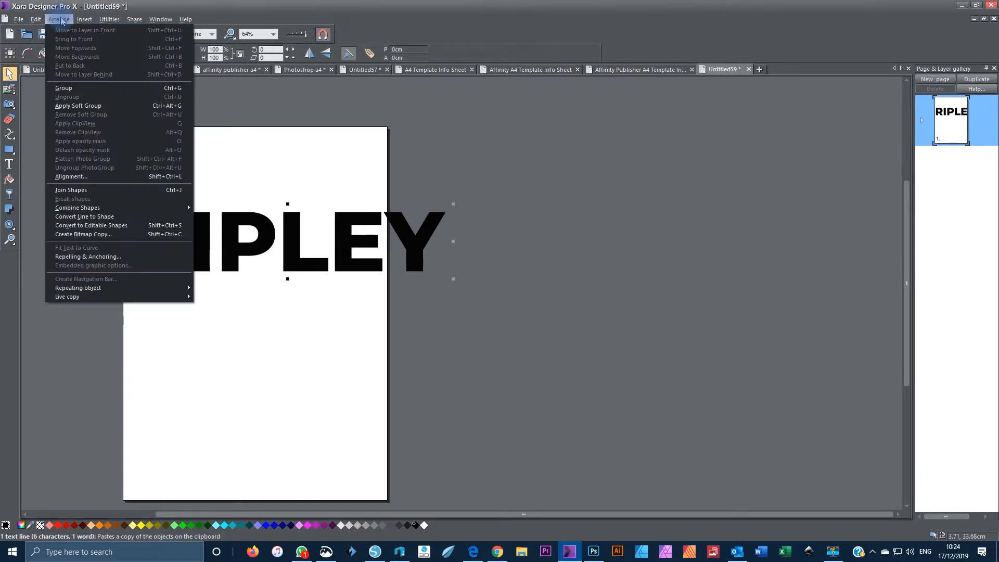
click(104, 225)
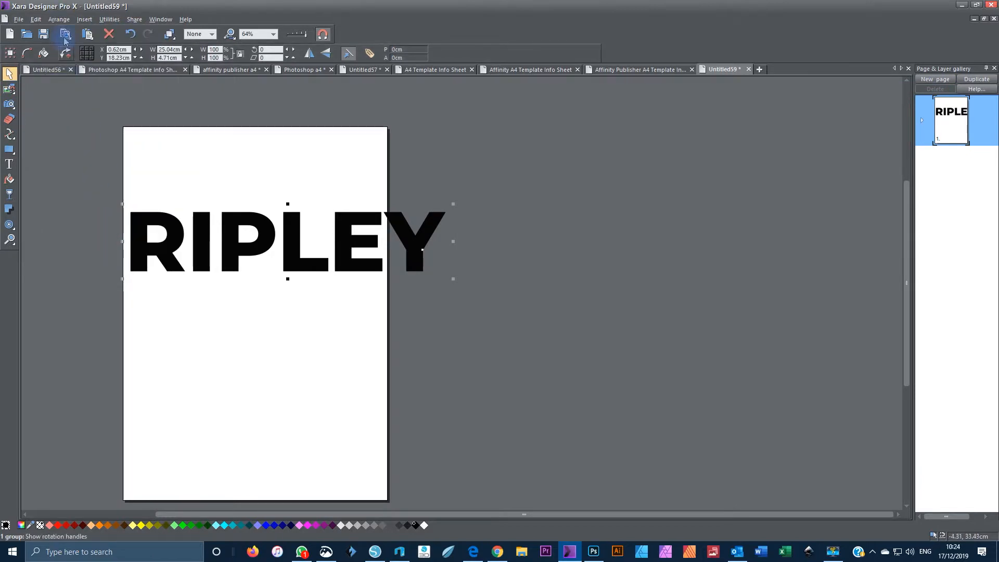
Step: Ungroup the converted RIPLEY shapes into individual letters and clear the selection
click(60, 21)
click(70, 97)
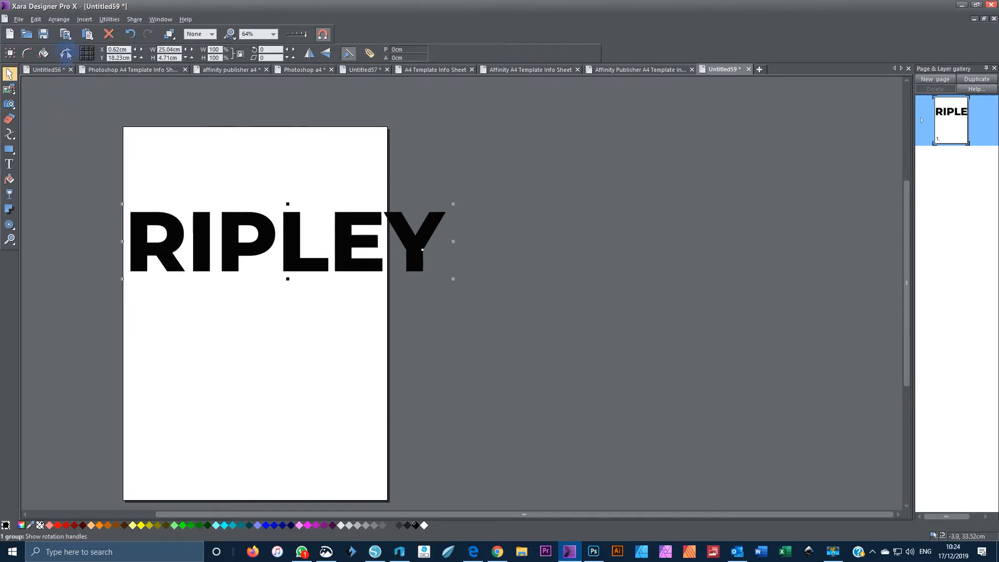
click(59, 20)
click(71, 95)
click(240, 372)
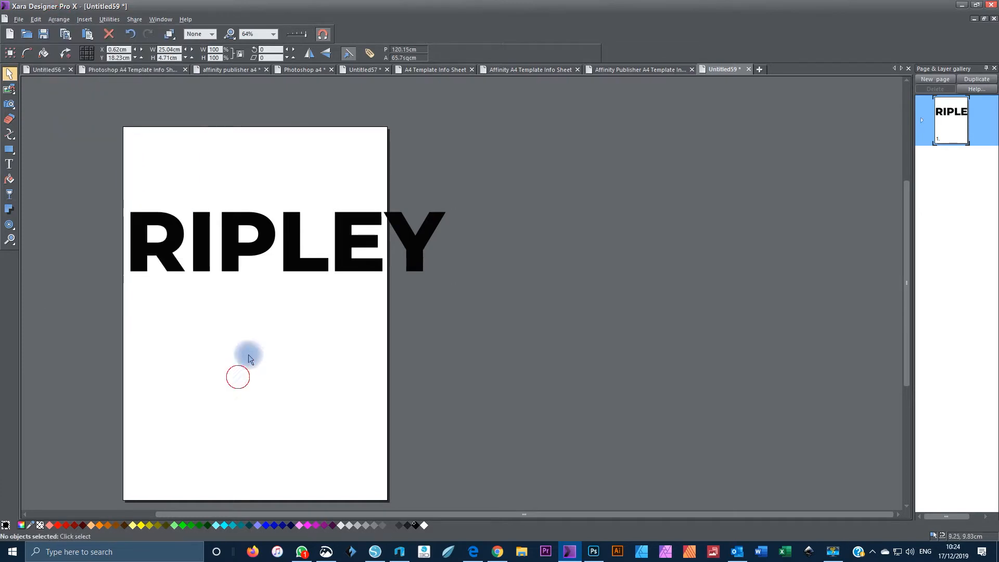
Step: Try moving the letter P up about 1 cm on its own and undo the move
mouse_move(224, 249)
mouse_down()
mouse_move(224, 271)
mouse_move(223, 242)
mouse_up()
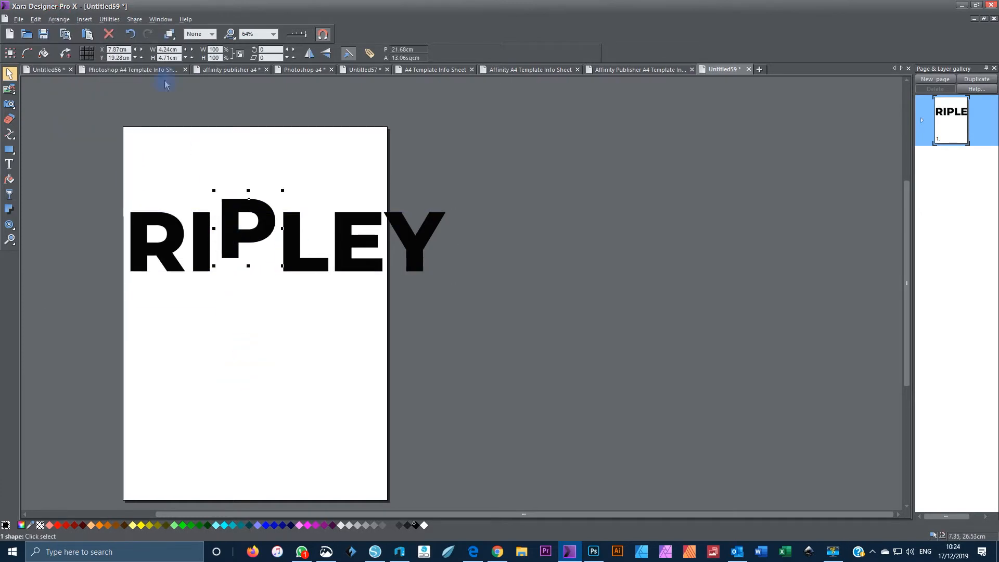
click(131, 34)
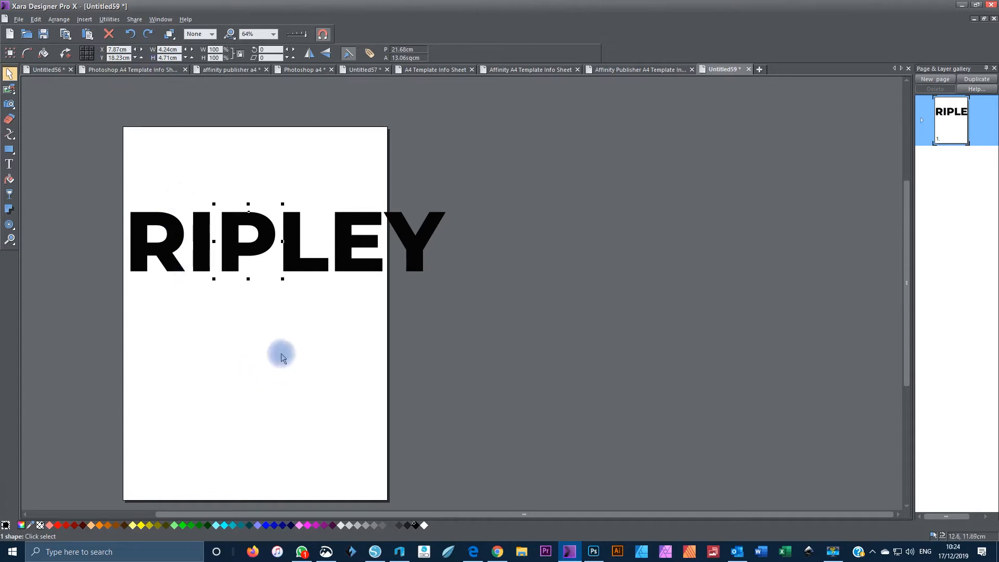
click(397, 332)
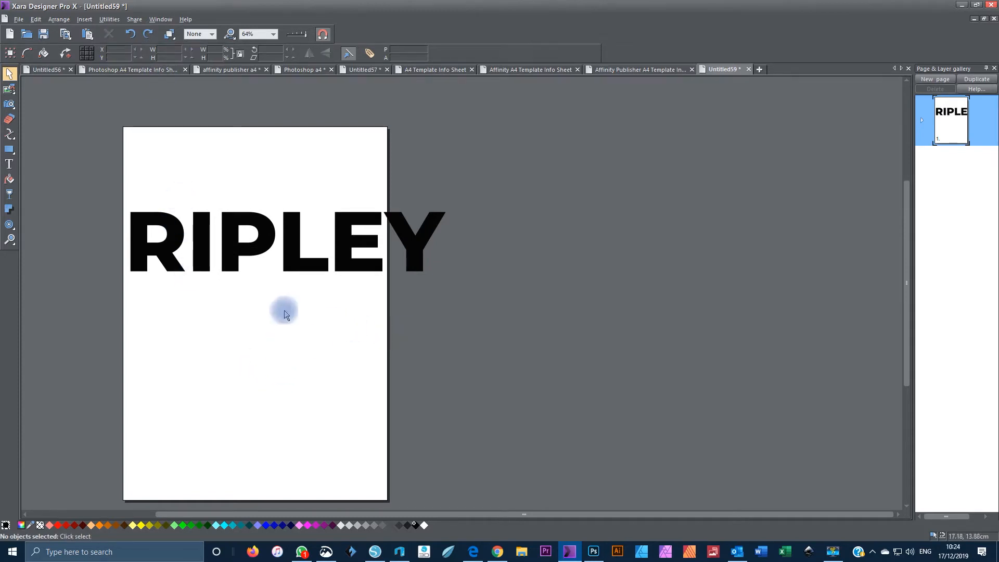
Step: Nudge the letter I horizontally towards the R until it slightly overlaps the R's edge
click(200, 265)
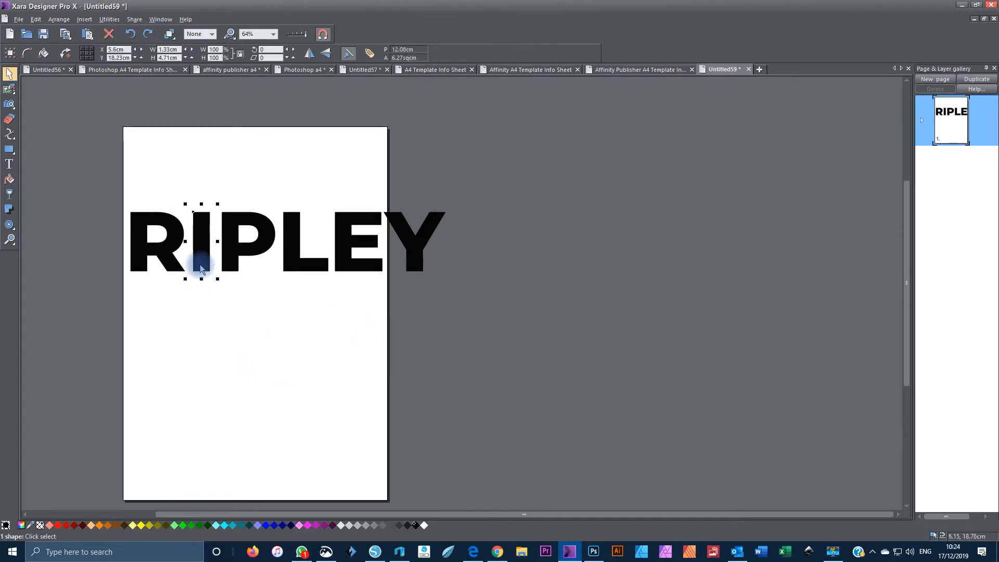
key(Left)
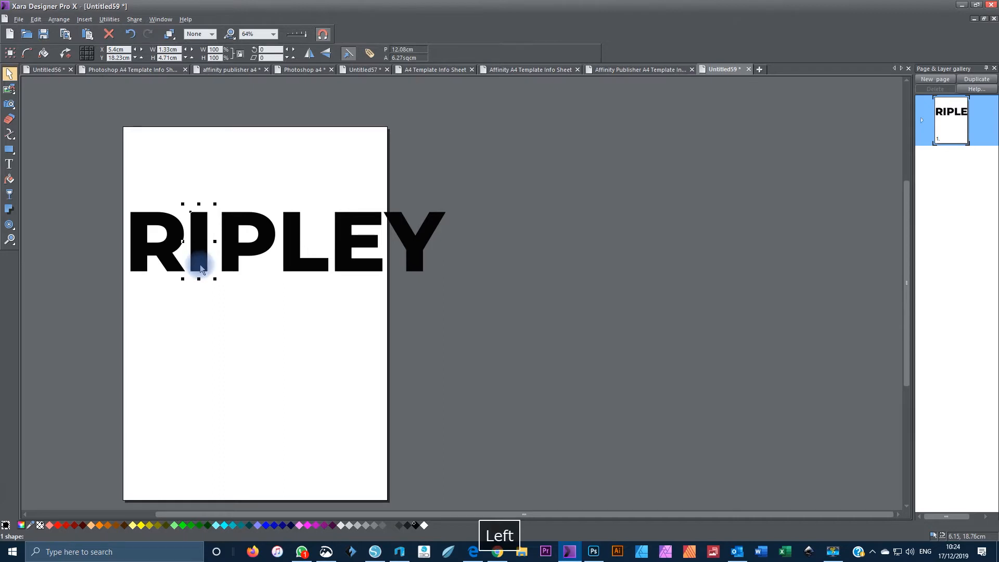
key(Left)
key(Left)
key(Left)
key(Left)
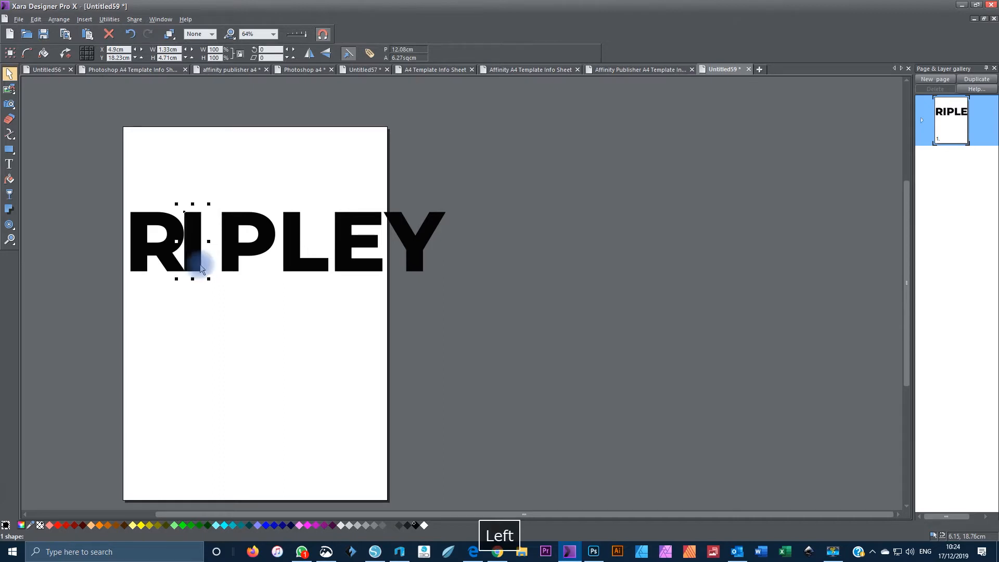
Step: Nudge the letter P horizontally towards the I until their stems overlap, at an X position of 6.07 cm
click(236, 257)
key(Left)
key(Left)
key(Left)
key(Left)
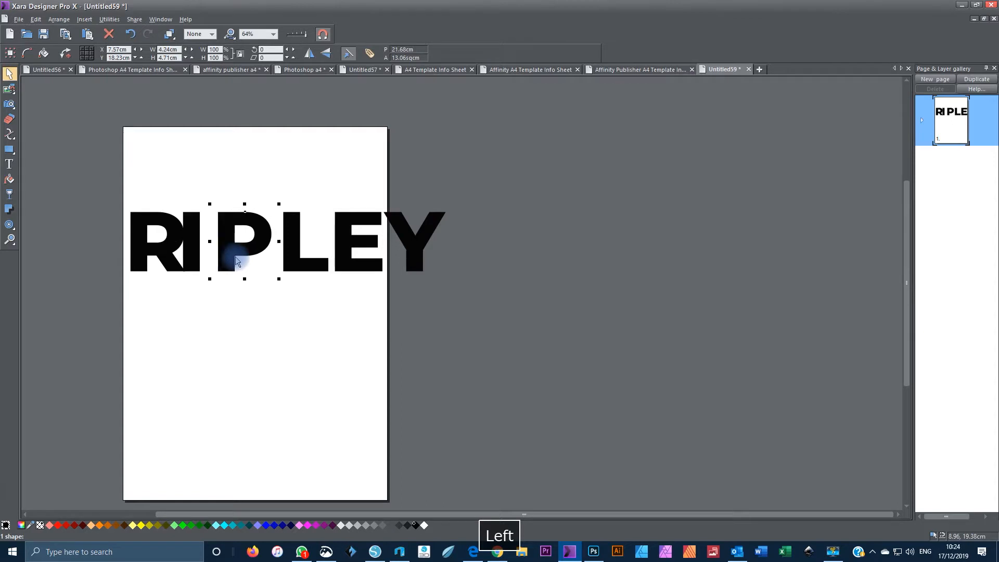
key(Left)
key(Left)
key(Left)
key(Left)
key(Left)
key(Left)
key(Left)
key(Left)
key(Left)
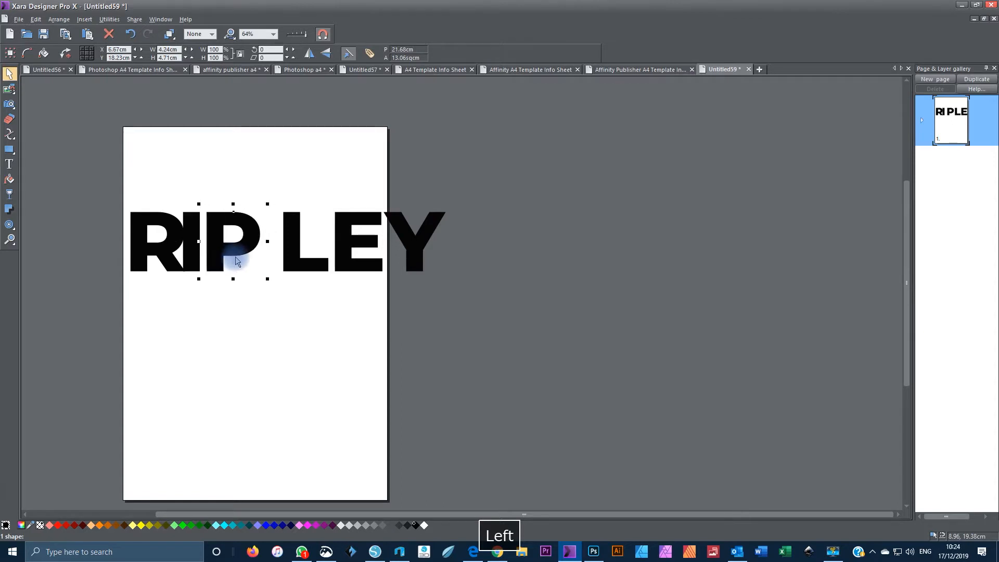
key(Left)
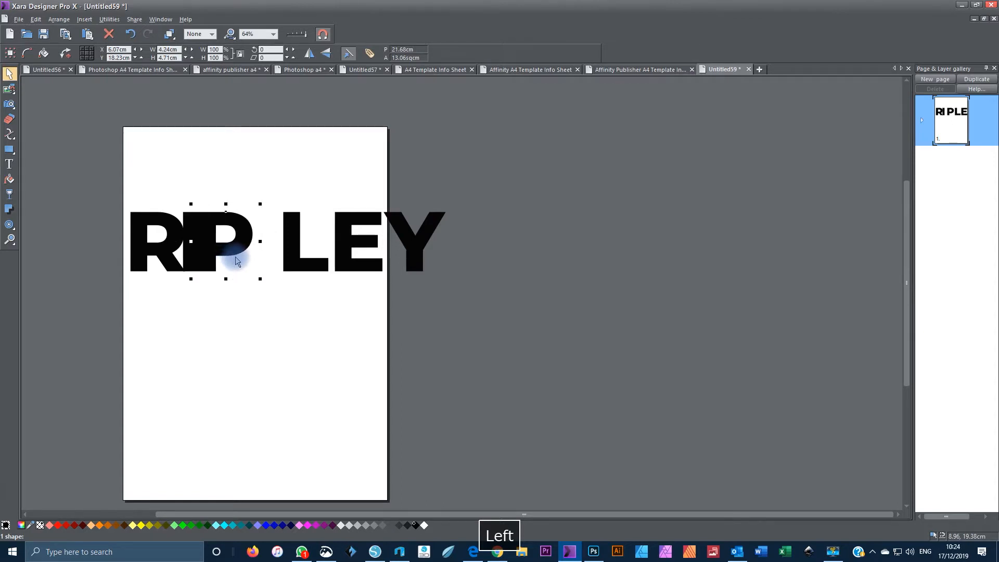
Step: Nudge the letter L horizontally until it overlaps the edge of the P, at an X position of 10.16 cm
click(283, 263)
key(Left)
key(Left)
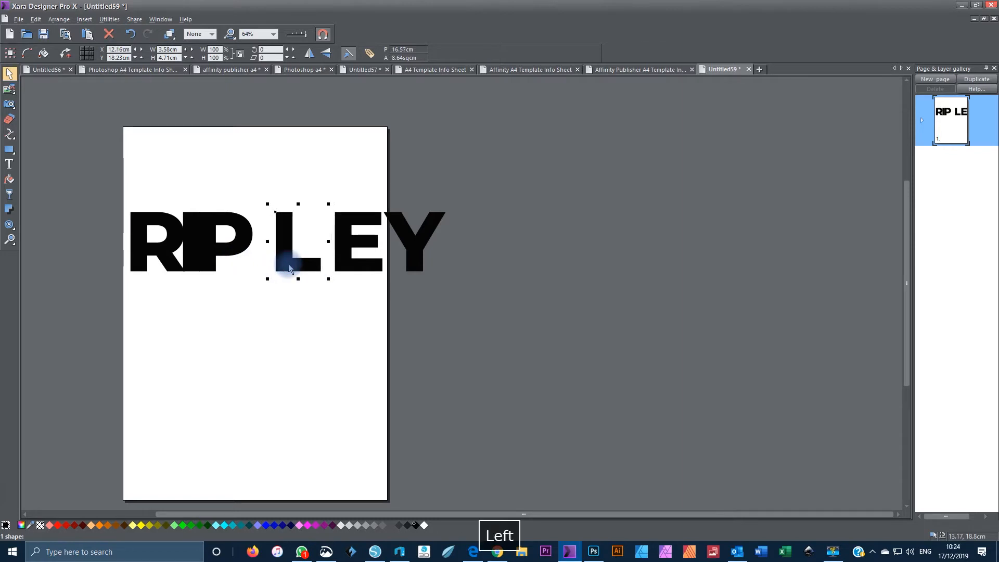
key(Left)
key(Left)
key(Left)
key(Left)
key(Left)
key(Left)
key(Left)
key(Left)
key(Left)
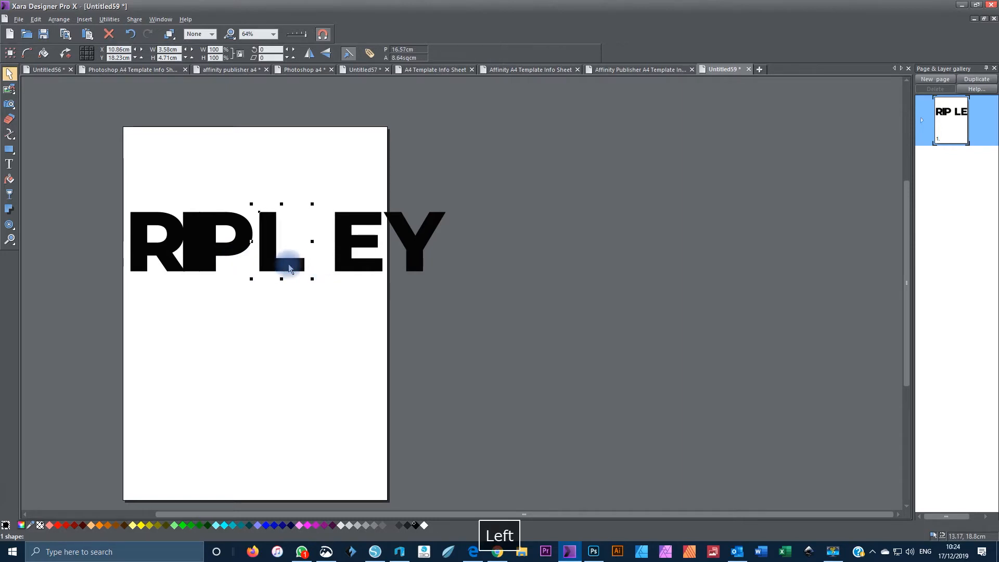
key(Left)
key(Left)
key(Left)
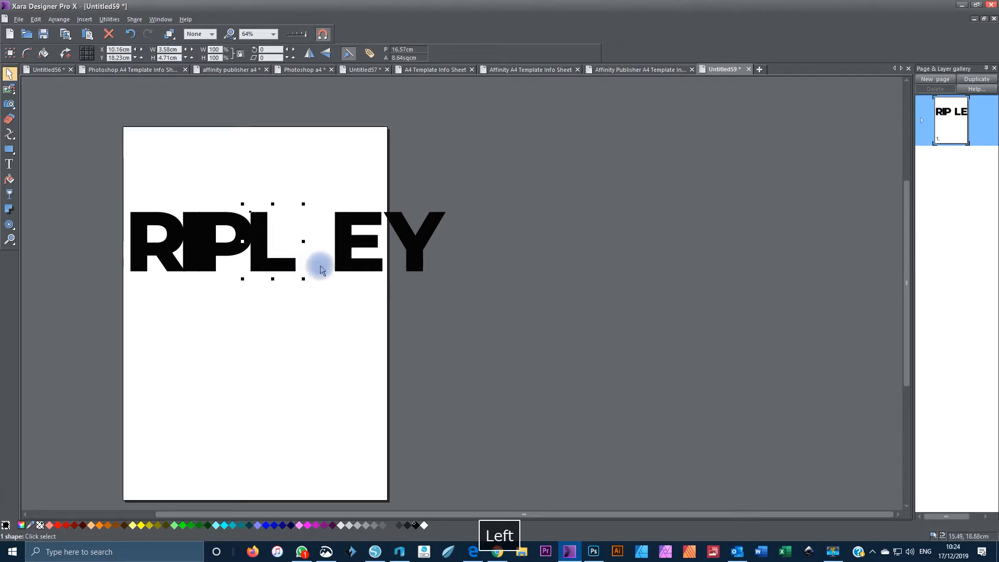
Step: Nudge the letter E horizontally until it overlaps the foot of the L, at an X position of 13.66 cm
click(339, 263)
key(Left)
key(Left)
key(Left)
key(Left)
key(Left)
key(Left)
key(Left)
key(Left)
key(Left)
key(Left)
key(Left)
key(Left)
key(Left)
key(Left)
key(Left)
key(Left)
key(Left)
key(Left)
key(Left)
key(Left)
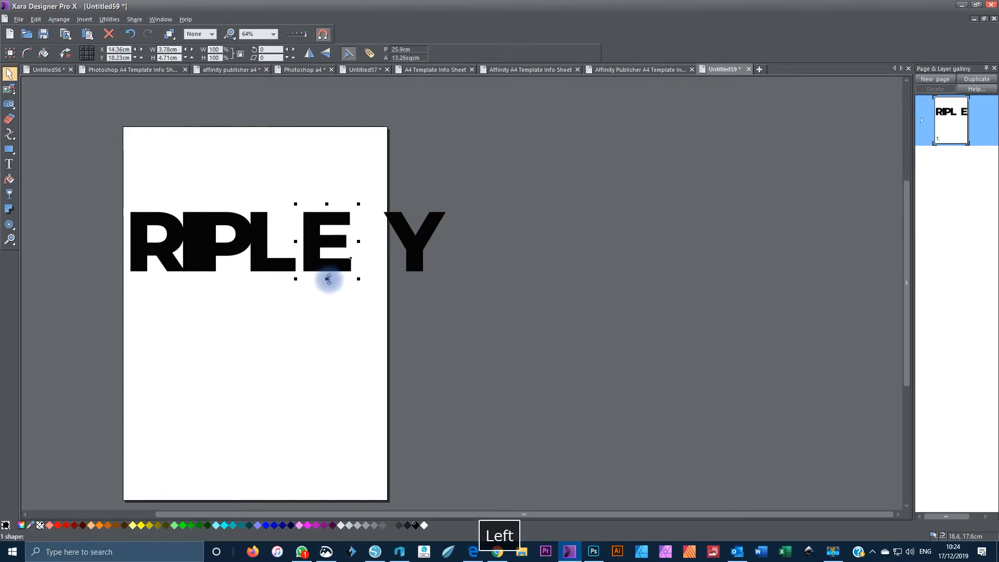
key(Left)
key(Left)
key(Left)
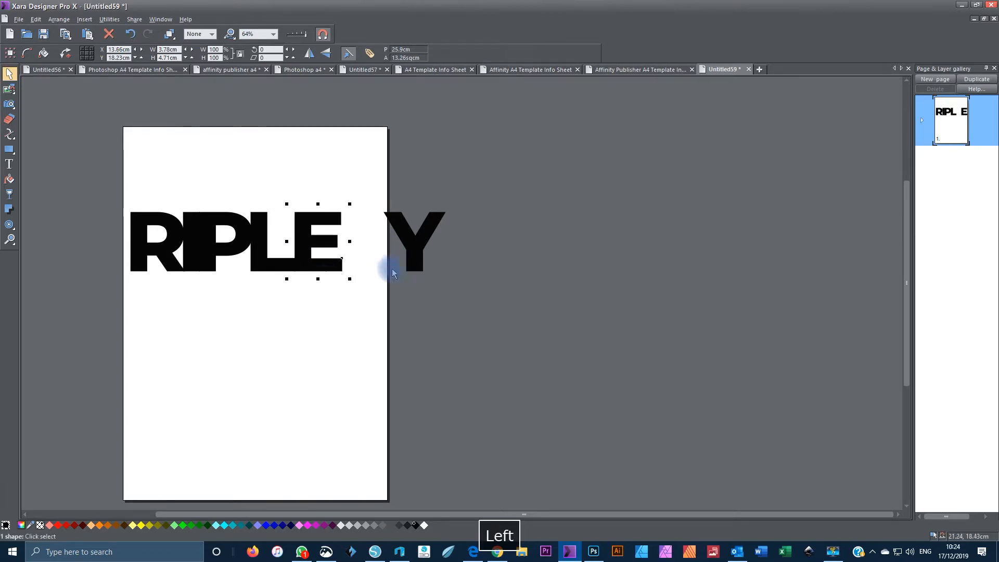
Step: Nudge the letter Y horizontally until it overlaps the E, at an X position of 16.73 cm, and deselect it
click(411, 263)
key(Left)
key(Left)
key(Left)
key(Left)
key(Left)
key(Left)
key(Left)
key(Left)
key(Left)
key(Left)
key(Left)
key(Left)
key(Left)
key(Left)
key(Left)
key(Left)
key(Left)
key(Left)
key(Left)
key(Left)
key(Left)
key(Left)
key(Left)
key(Left)
key(Left)
key(Left)
key(Left)
key(Left)
key(Left)
key(Left)
key(Left)
key(Left)
key(Left)
key(Left)
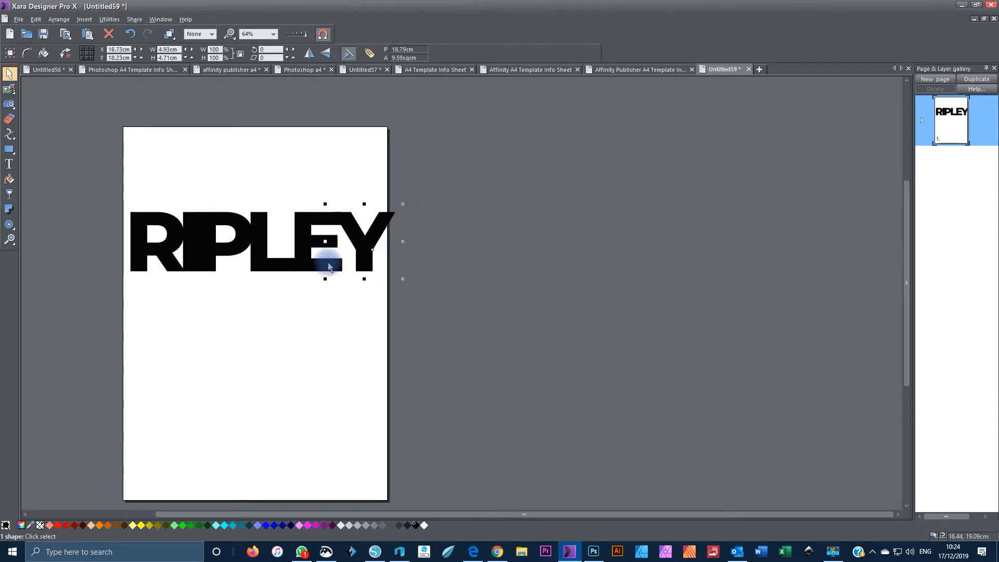
click(327, 315)
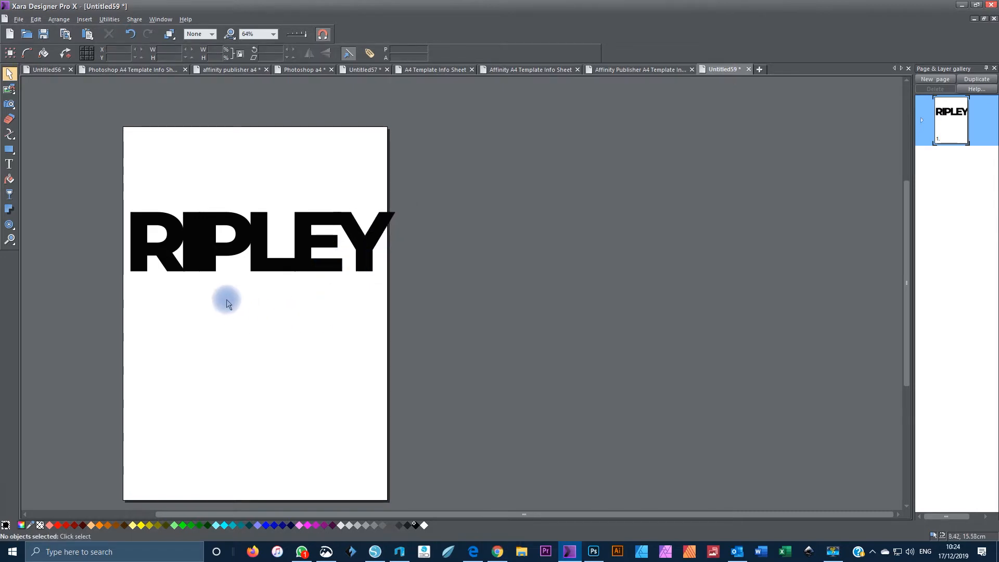
Step: Group the letters R, P and E and move the group up about 6.8 cm, clear of the other letters
click(154, 240)
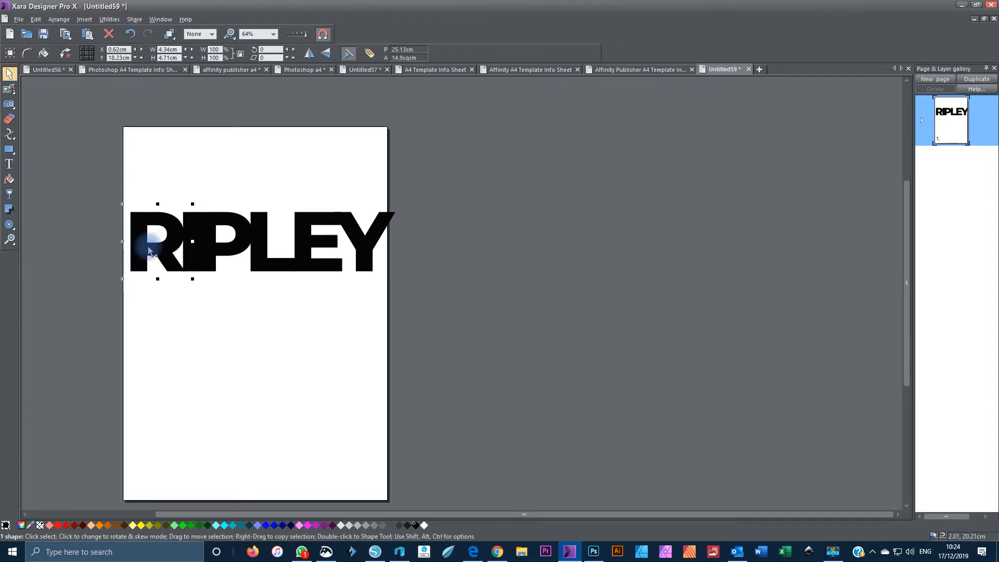
shift+click(230, 247)
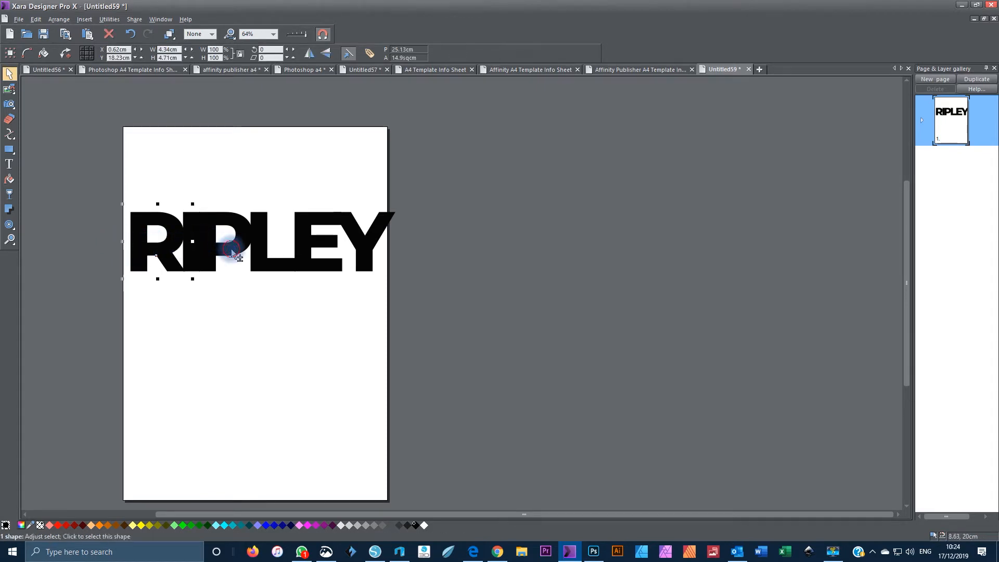
shift+click(303, 254)
click(59, 19)
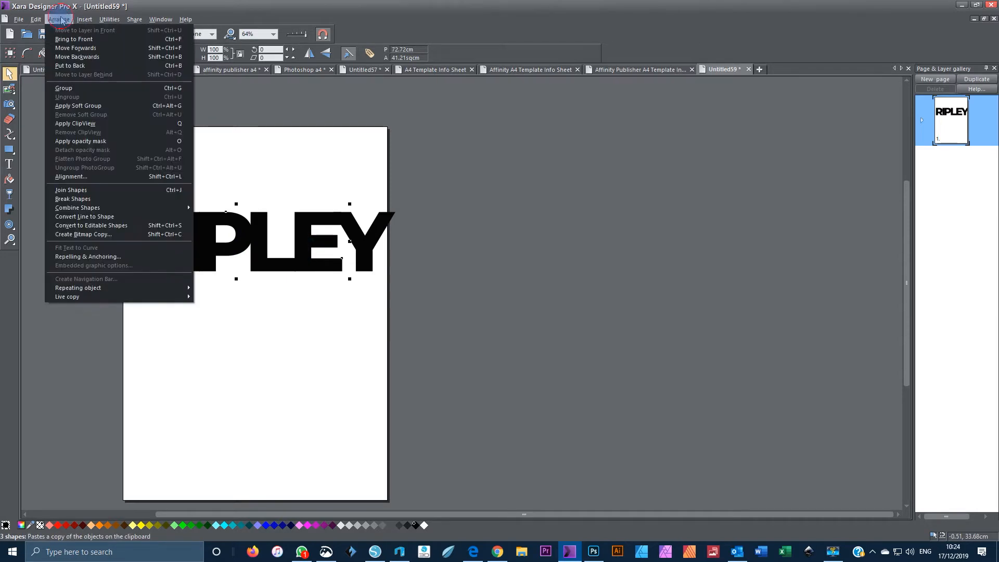
click(69, 88)
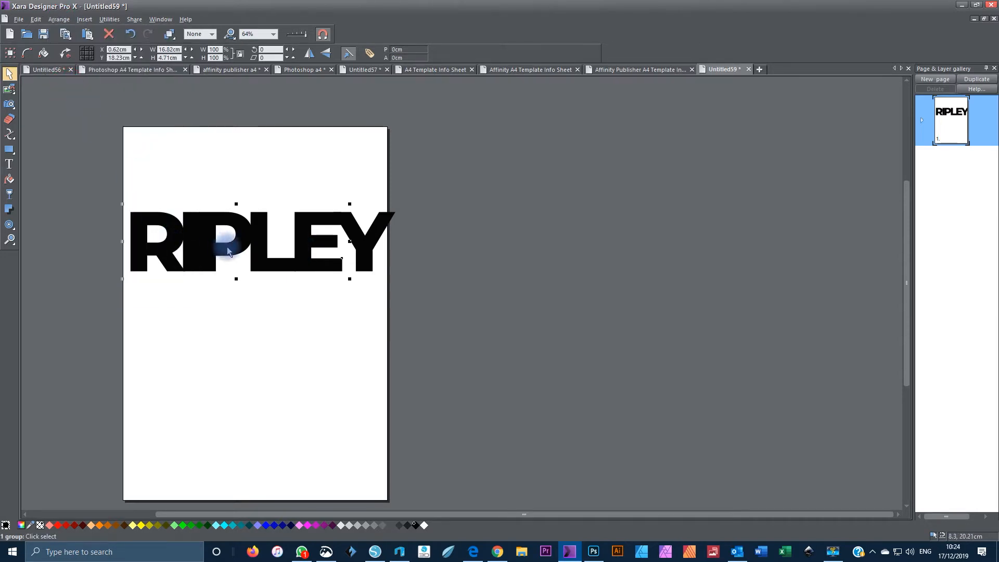
drag(227, 250, 227, 165)
Step: Group the remaining letters I, L and Y
click(436, 320)
drag(430, 317, 145, 201)
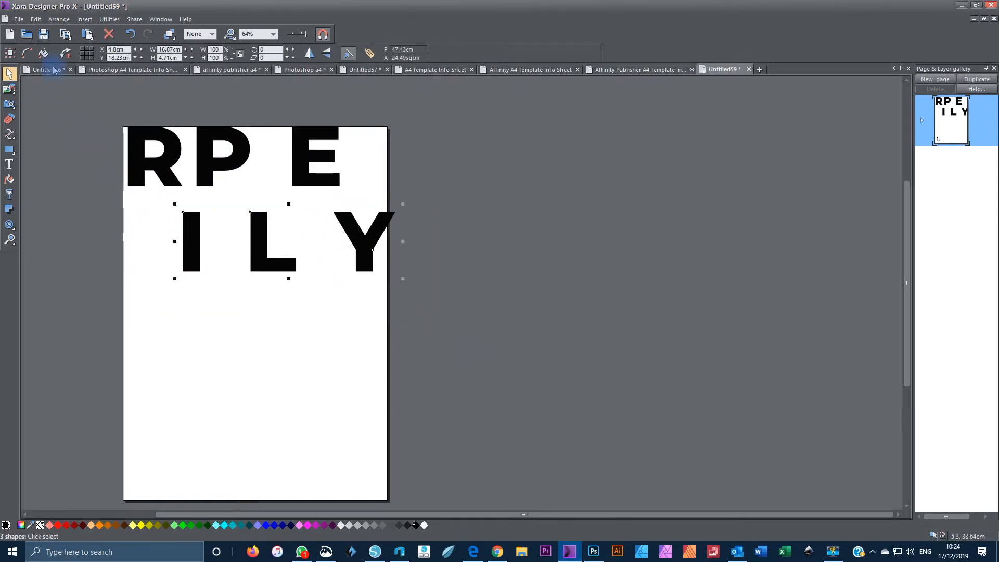
click(59, 19)
click(52, 90)
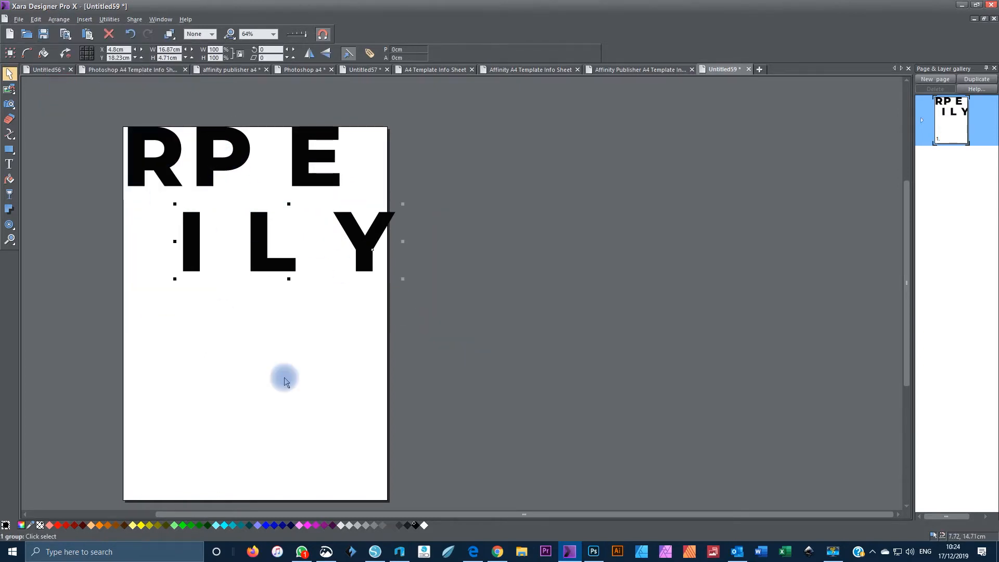
Step: Start a PNG export of the R, P, E group into 00000 3D Files > ABC keyrings with the file name ripley1
click(159, 154)
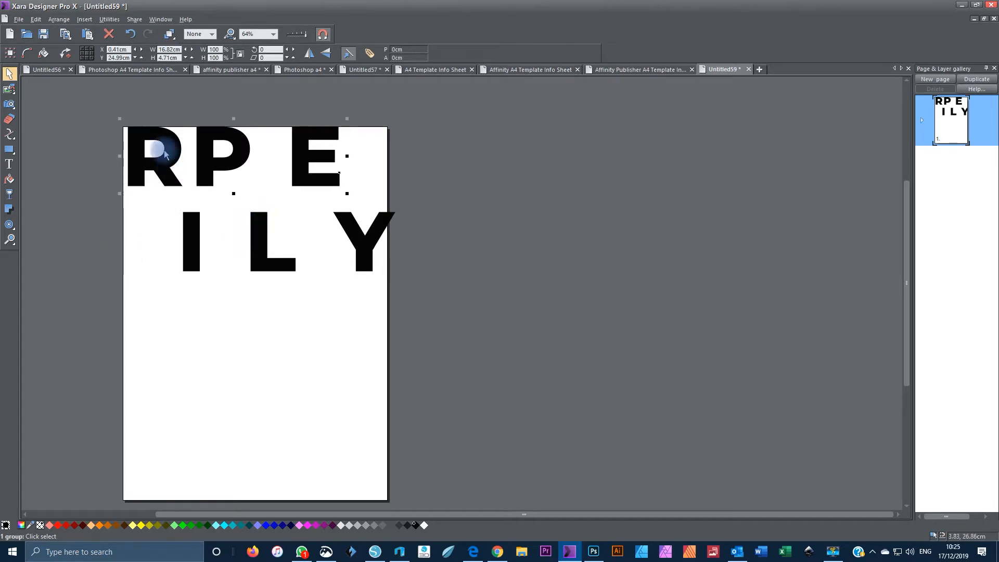
click(18, 20)
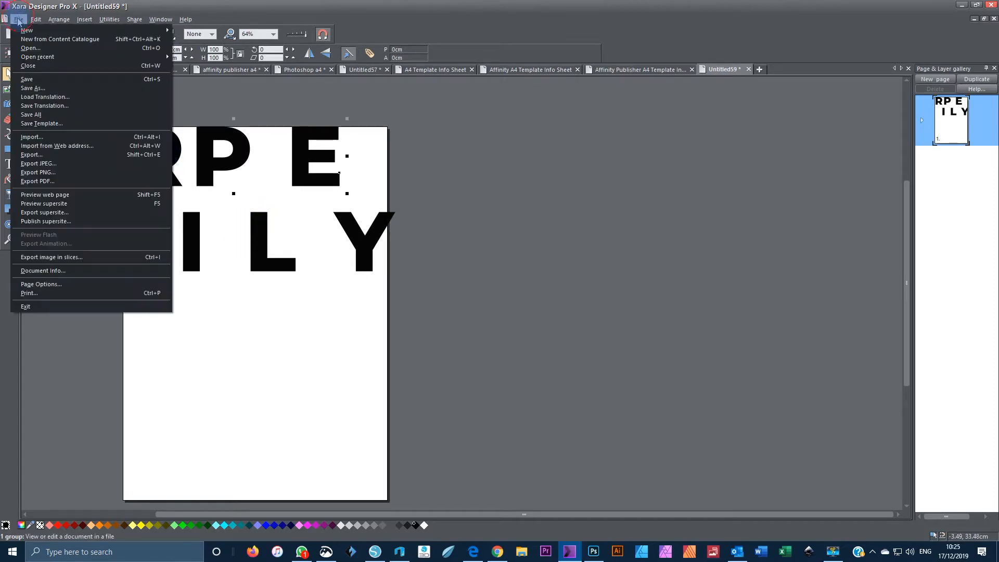
click(46, 174)
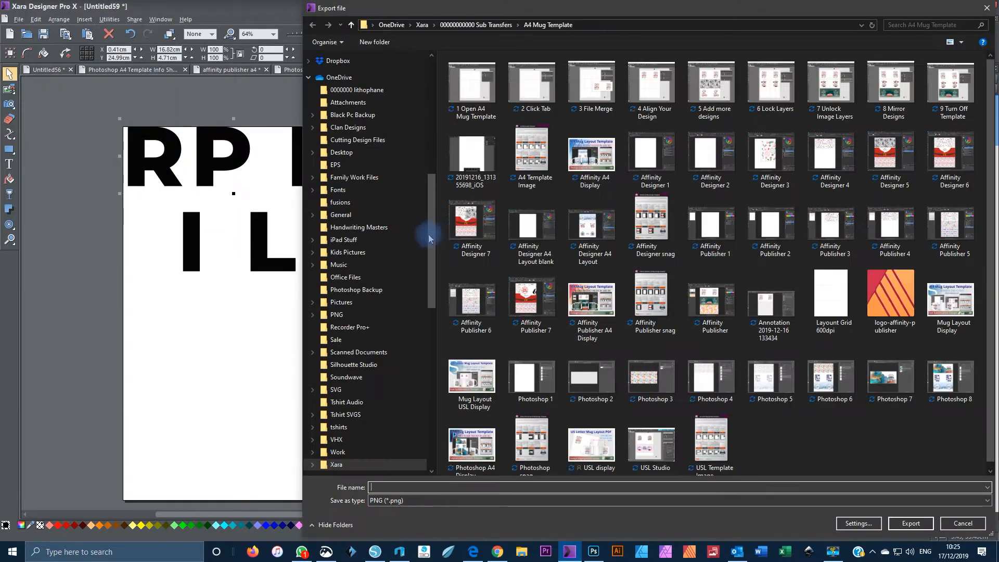
scroll(433, 247, up, 10)
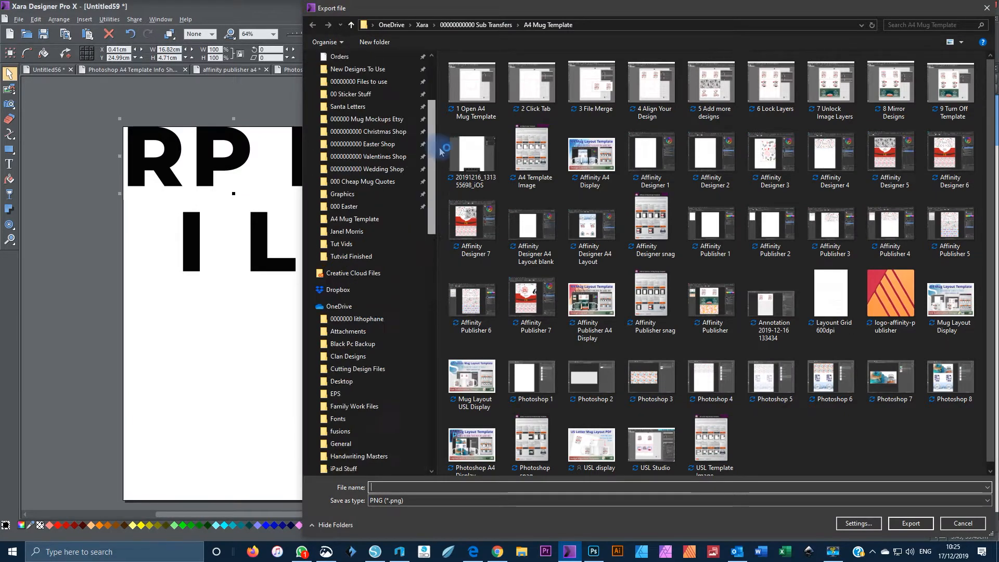
click(366, 154)
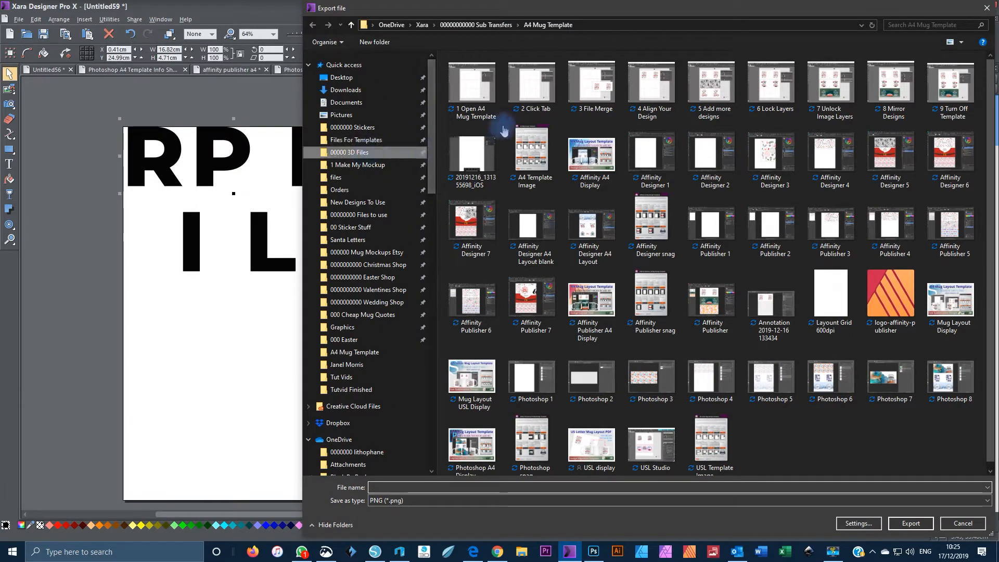
click(586, 93)
double_click(587, 94)
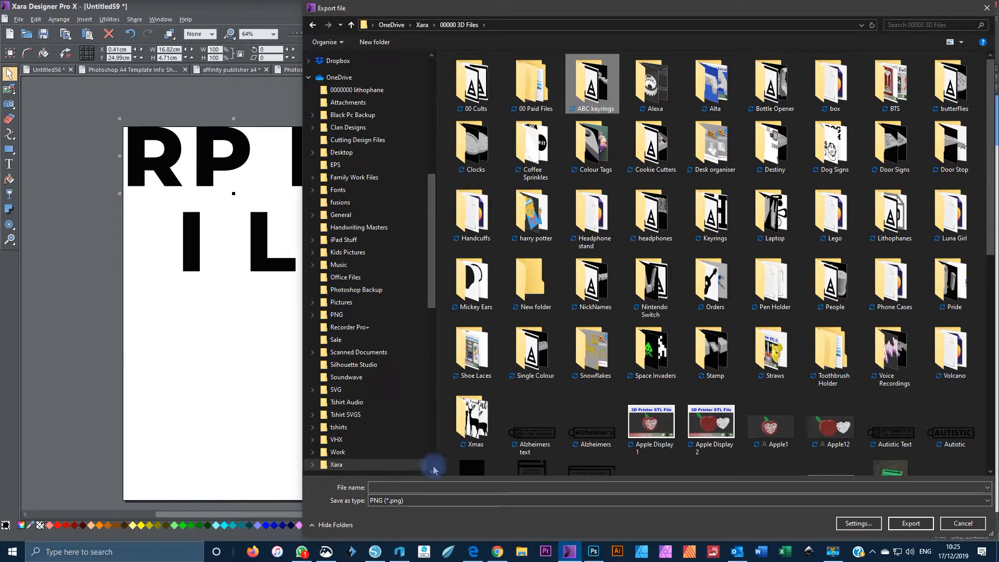
click(410, 485)
text(ripley1)
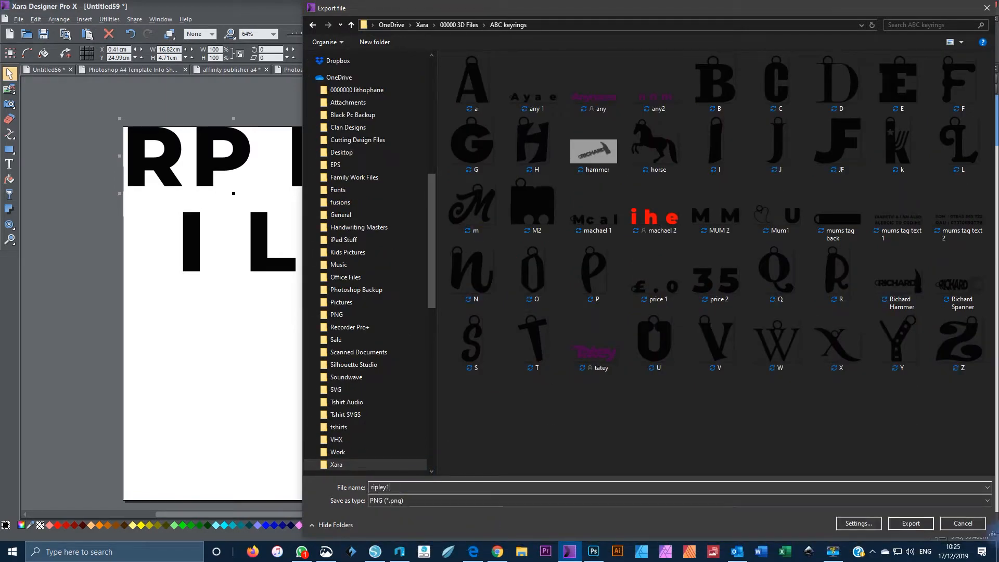
Step: Set the PNG resolution to 300 DPI with screen anti-aliasing maintained and export the selection
click(853, 523)
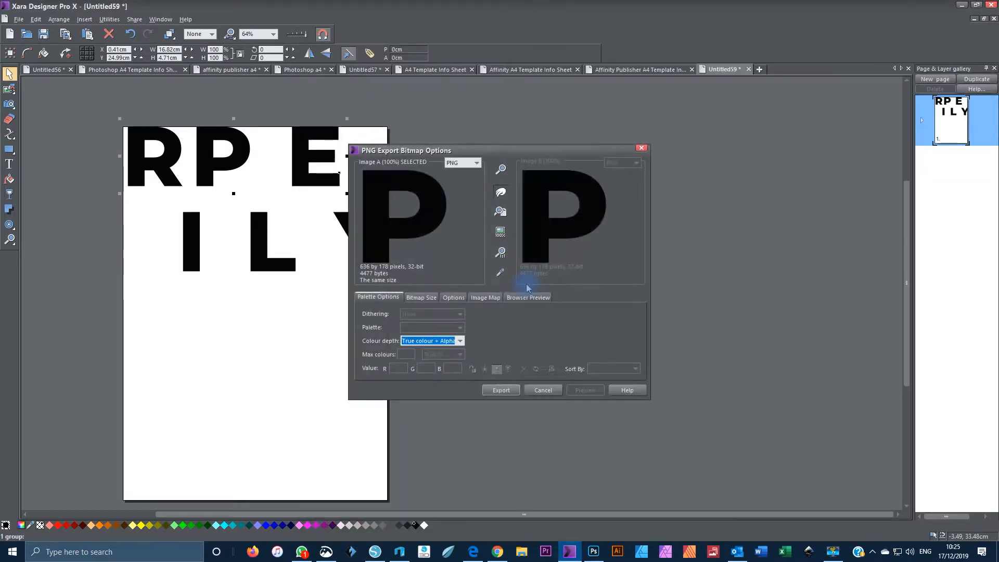
click(427, 300)
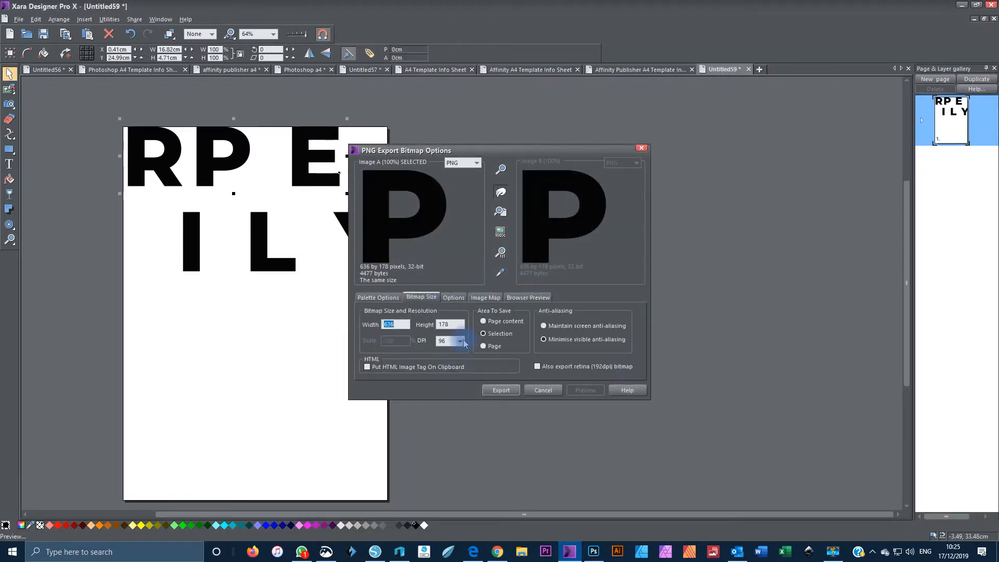
click(461, 341)
click(452, 398)
click(460, 341)
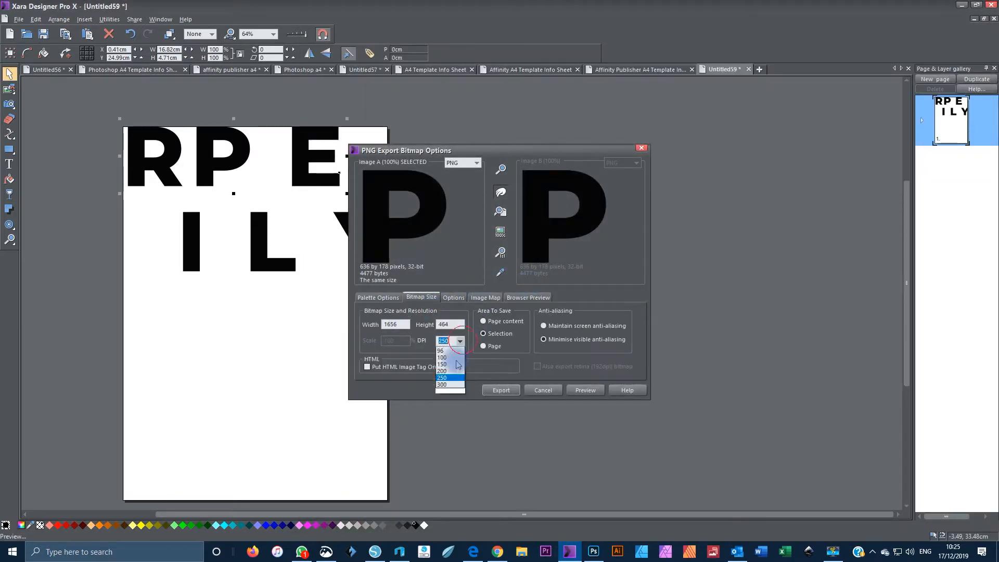
click(446, 402)
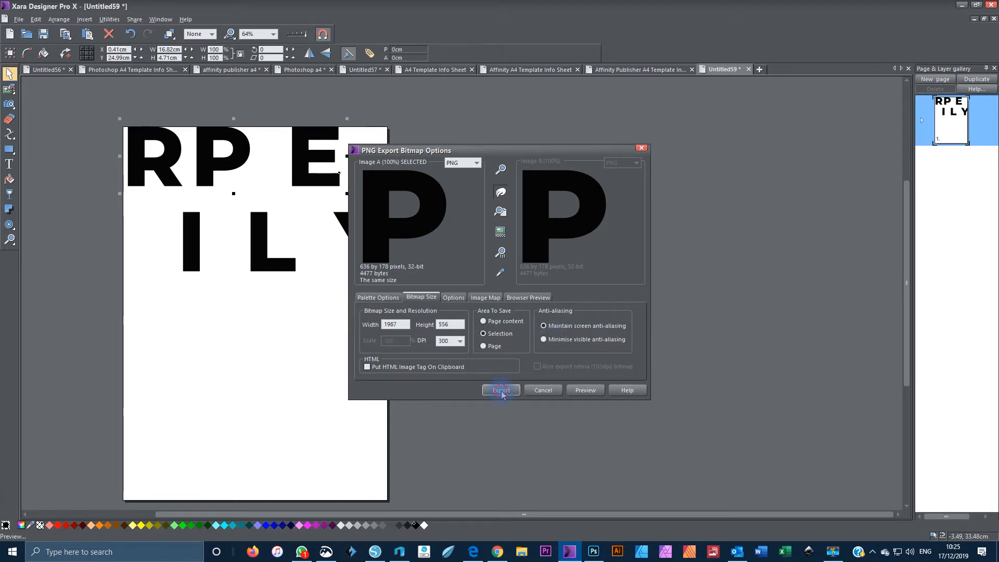
click(501, 390)
Step: Export the I, L, Y group as a PNG named ripley2 in the ABC keyrings folder
click(372, 253)
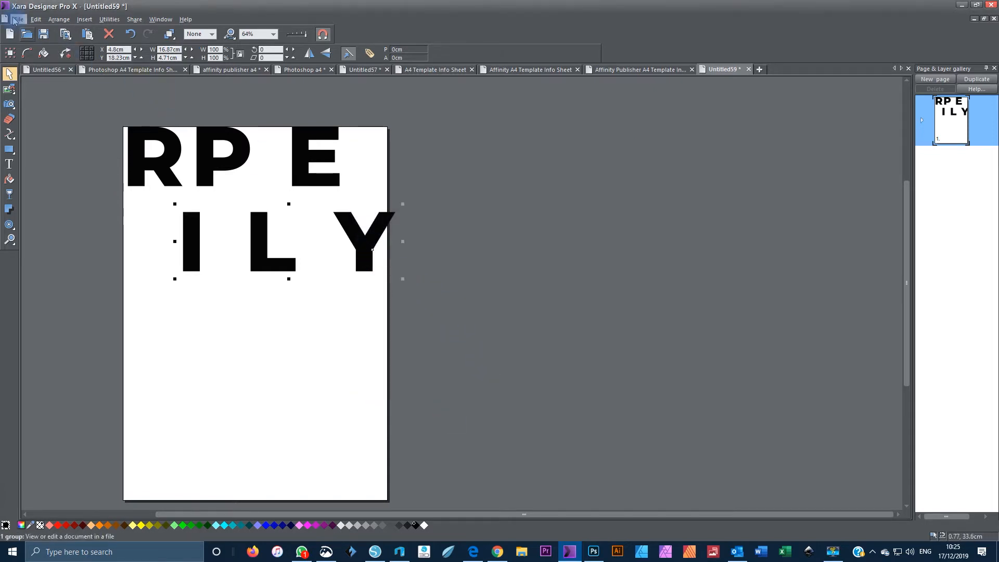
click(16, 20)
click(32, 154)
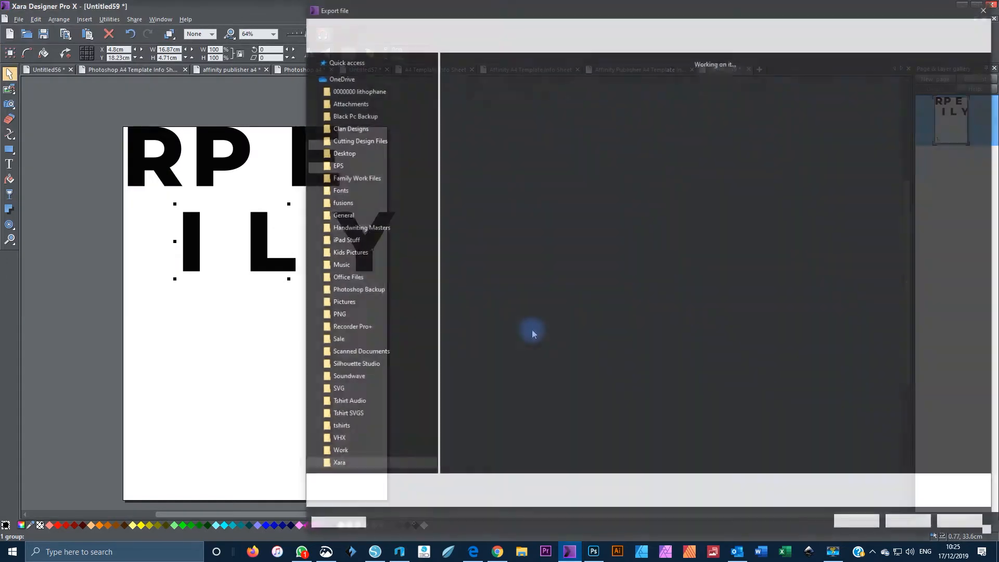
text(ripl)
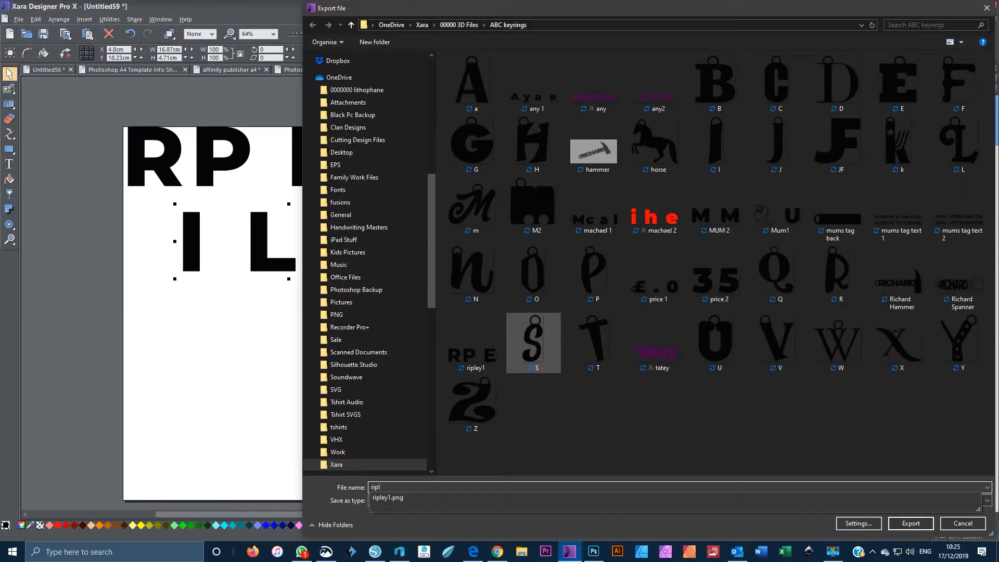
text(ey2)
click(912, 524)
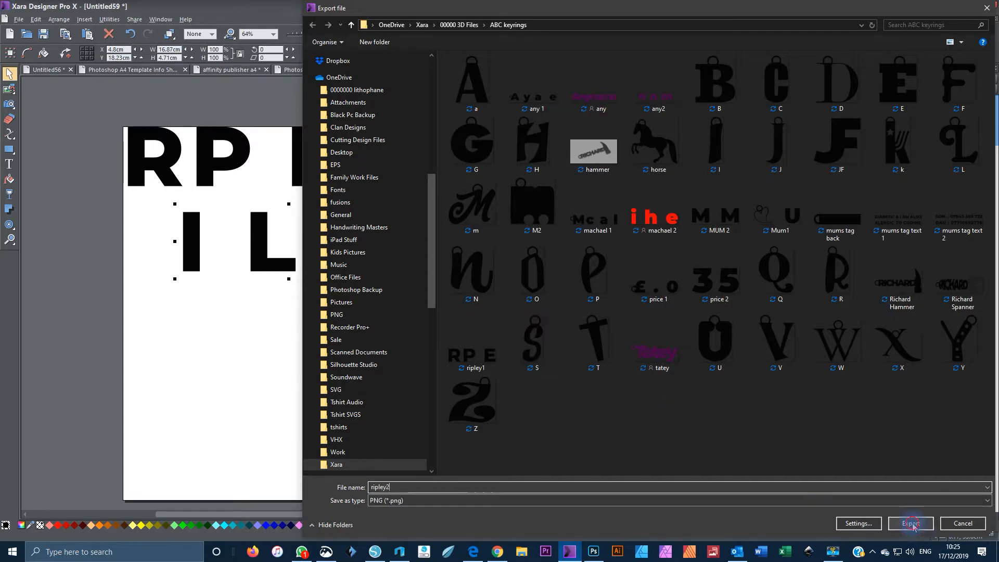
Step: Switch to 3D Builder and import the ripley1 and ripley2 images from the ABC keyrings folder using the Contour method
click(401, 553)
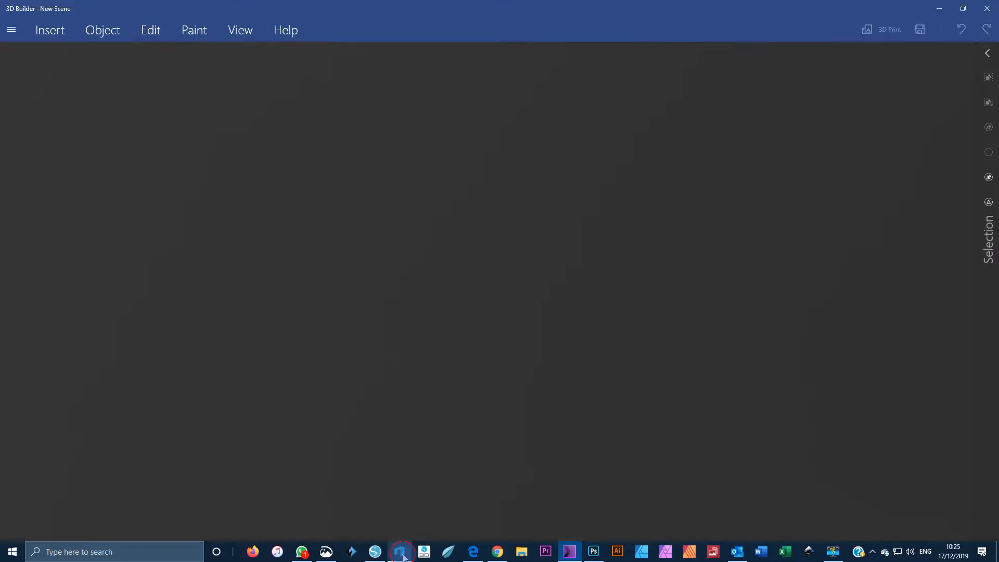
click(52, 32)
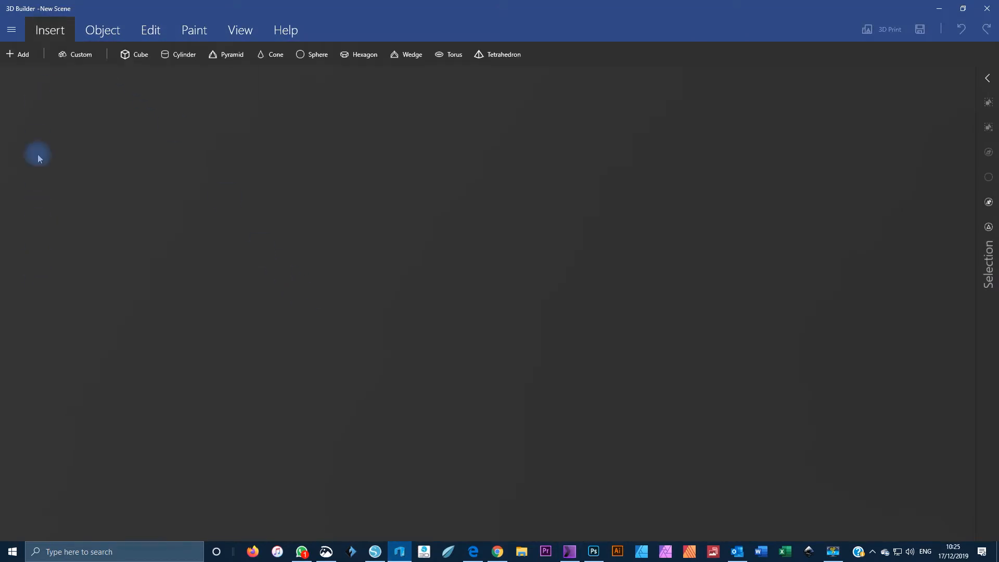
click(27, 58)
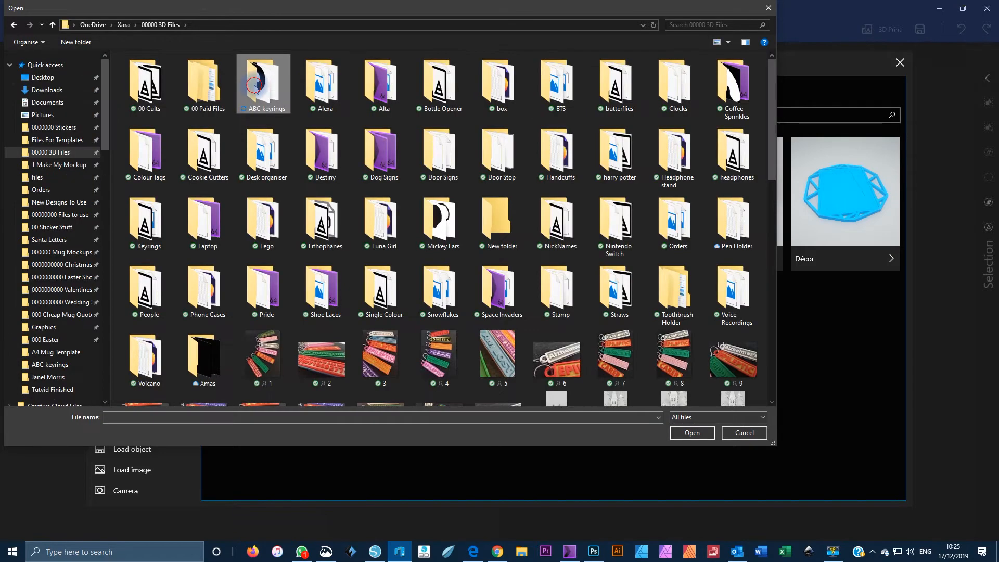
double_click(257, 80)
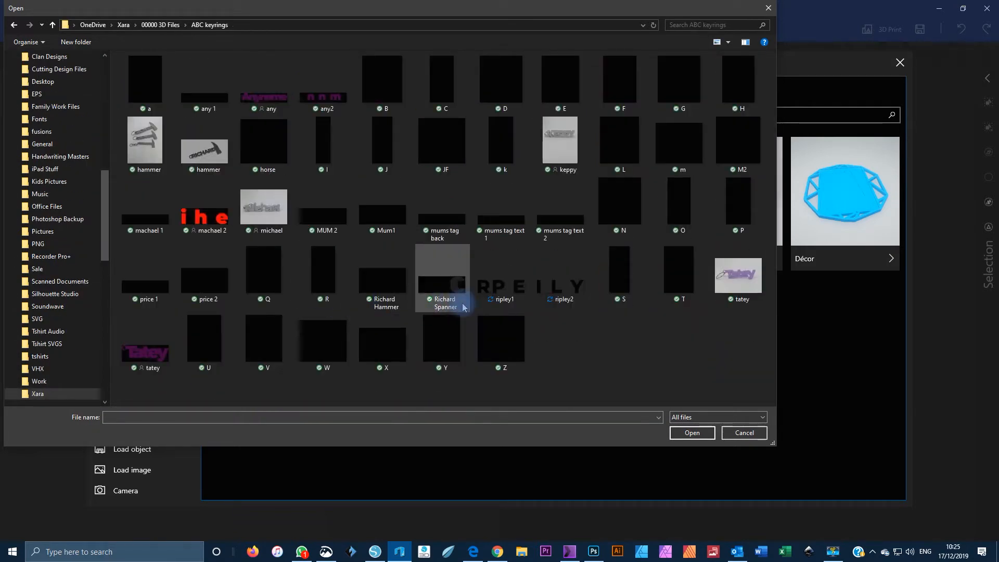
double_click(501, 289)
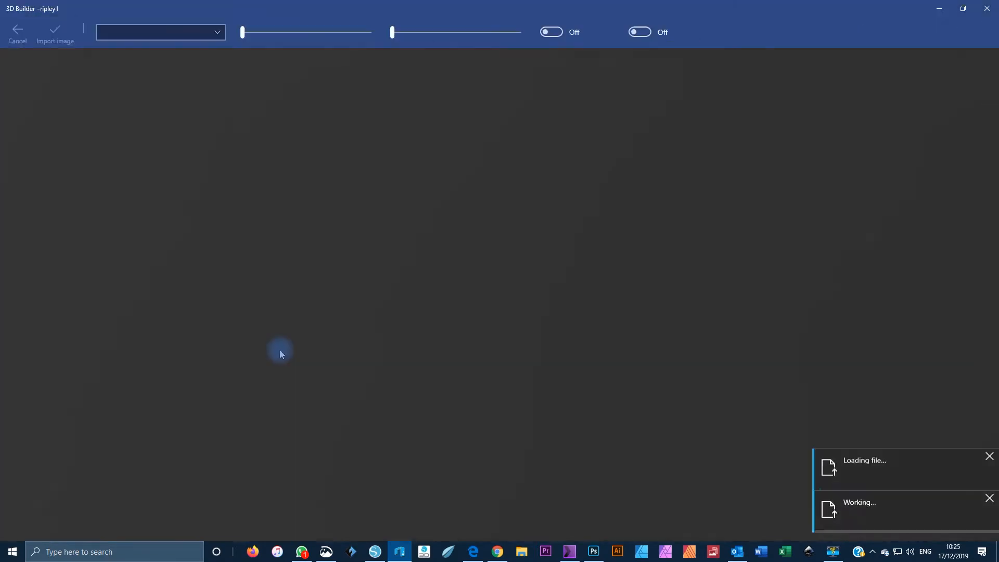
click(55, 33)
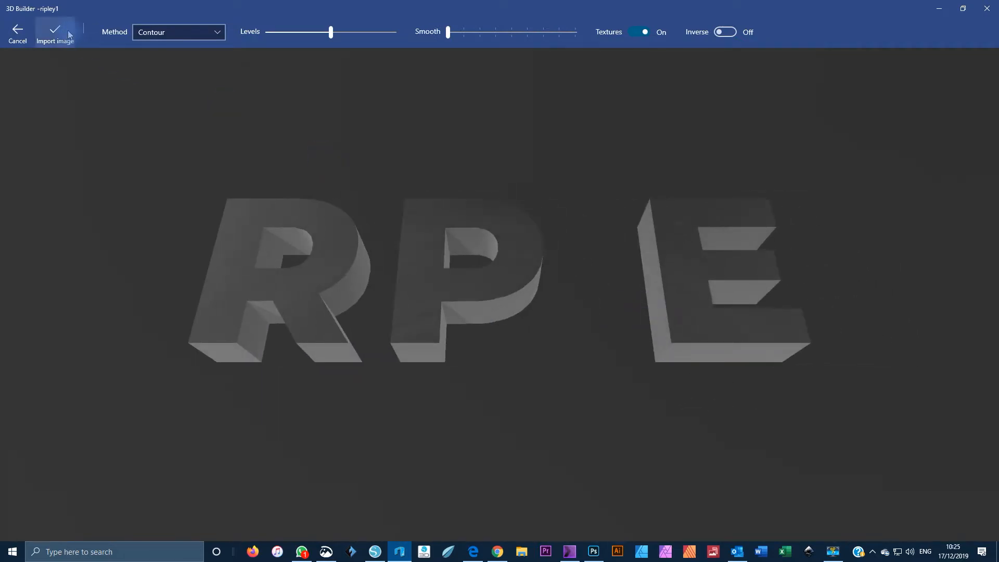
click(18, 54)
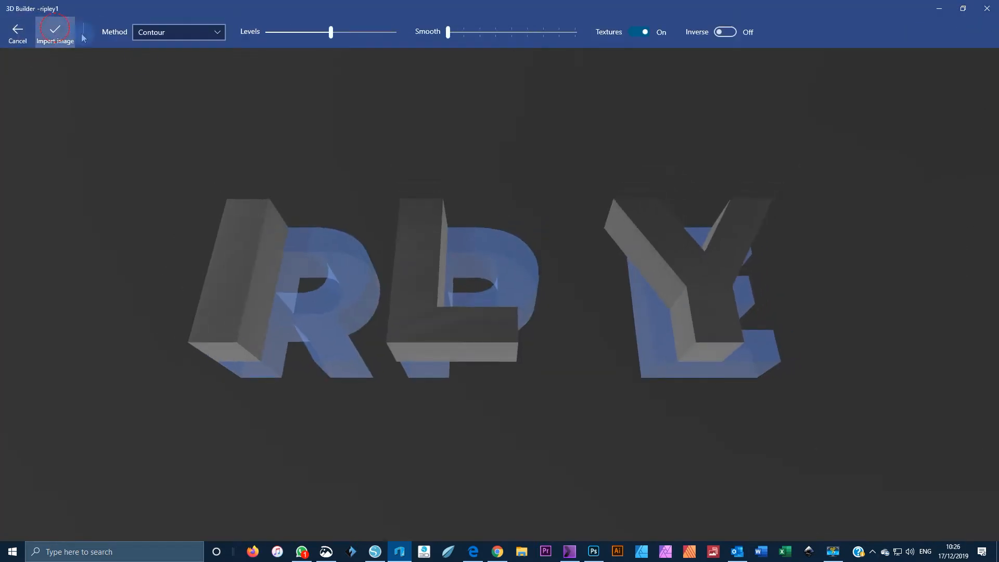
click(54, 33)
Step: Move the I, L, Y letters sideways to X 258.25 mm and down level with the other letters at Z 17.32 mm
drag(375, 403, 551, 274)
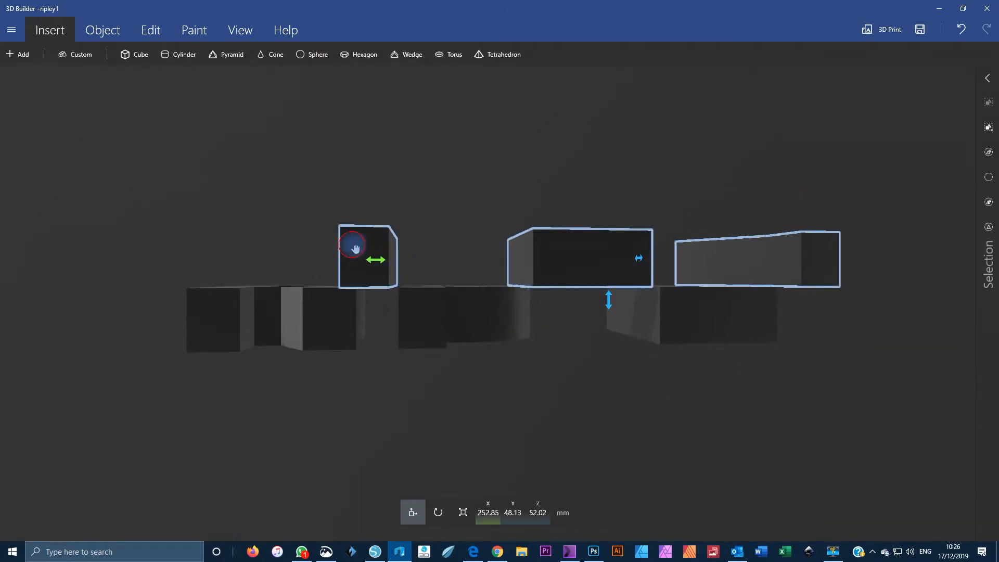
drag(355, 249, 366, 248)
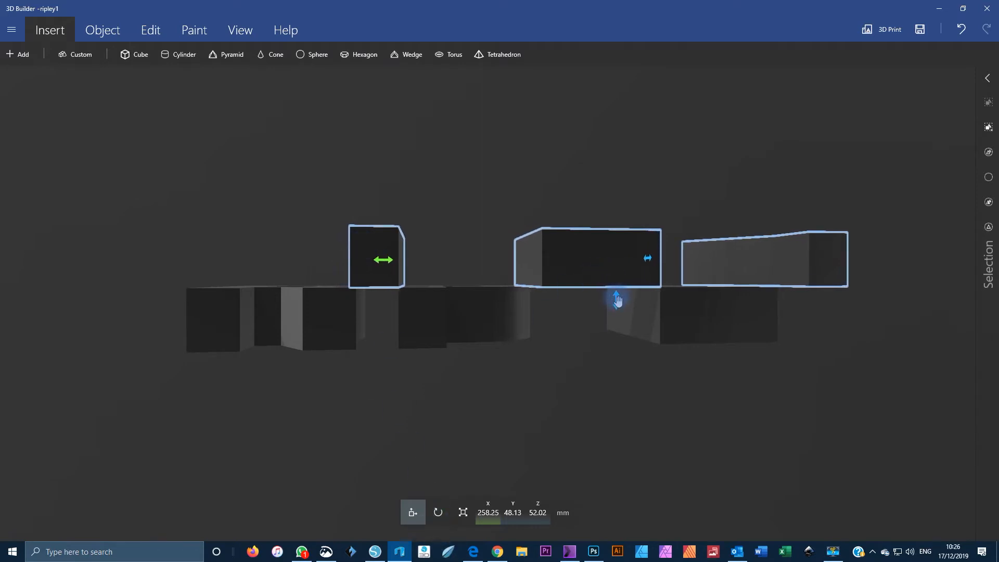
drag(618, 300, 622, 352)
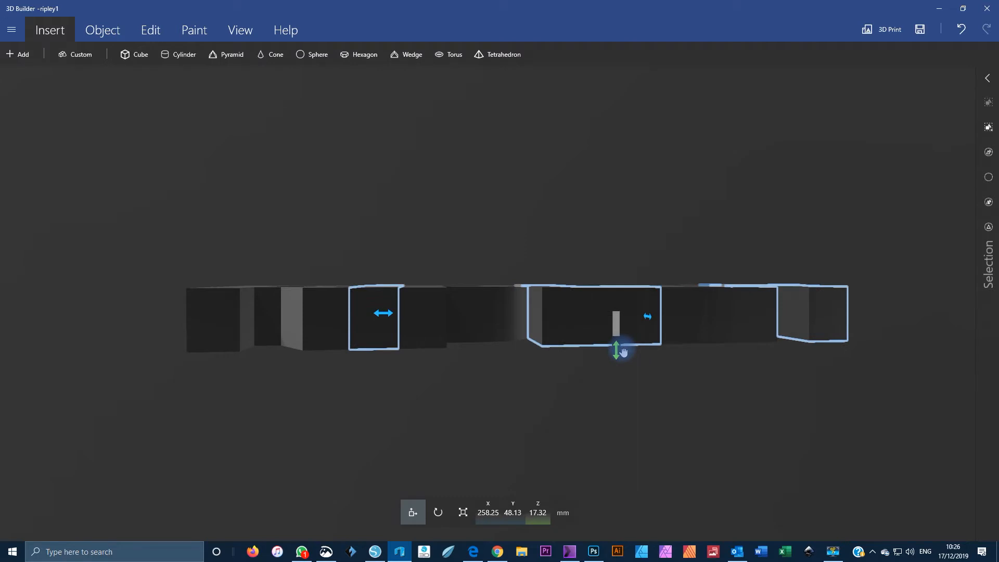
Step: Reduce the height of the I, L, Y letters to Z 22.45 mm so they sit lower than R, P, E
click(463, 511)
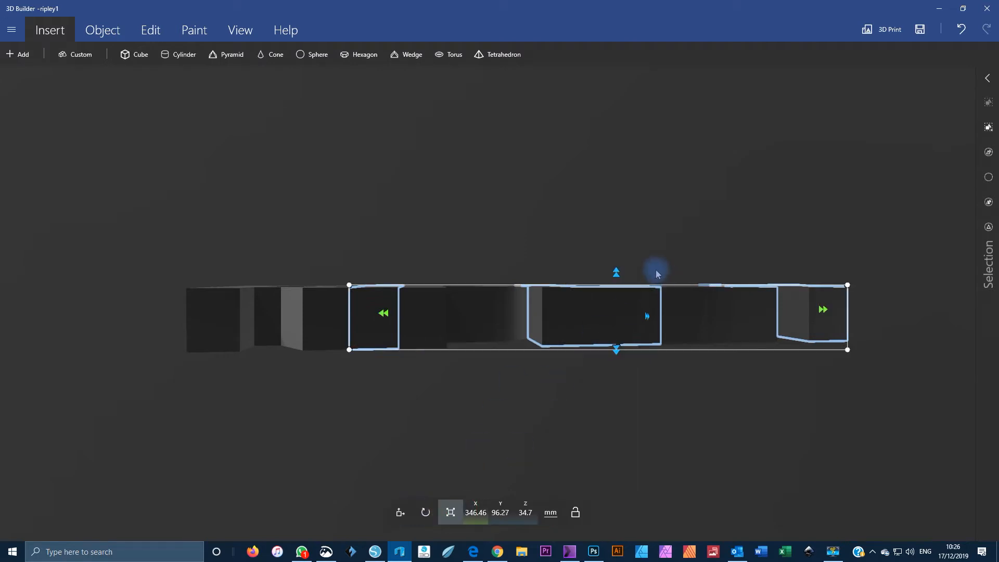
drag(616, 271, 620, 292)
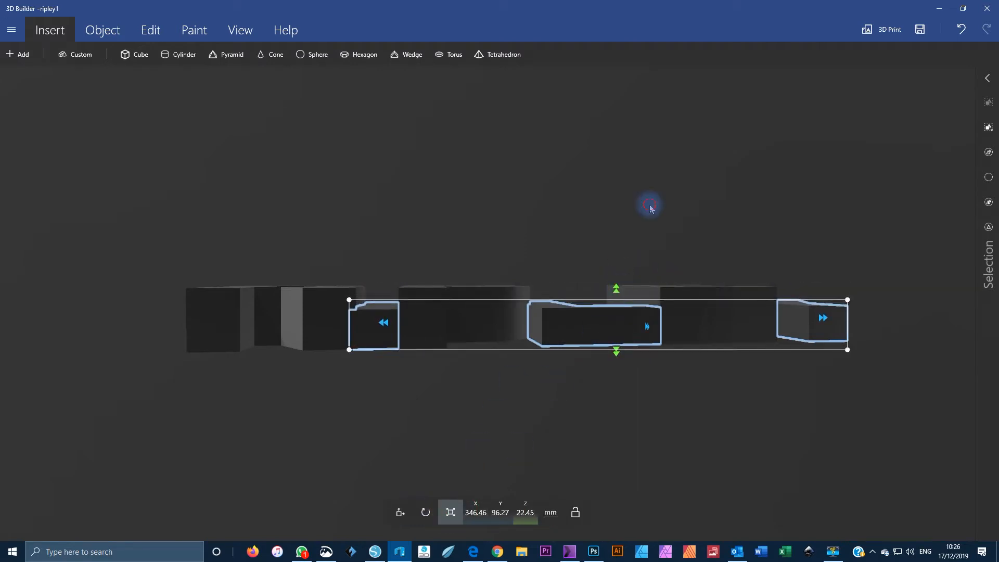
drag(650, 208, 631, 348)
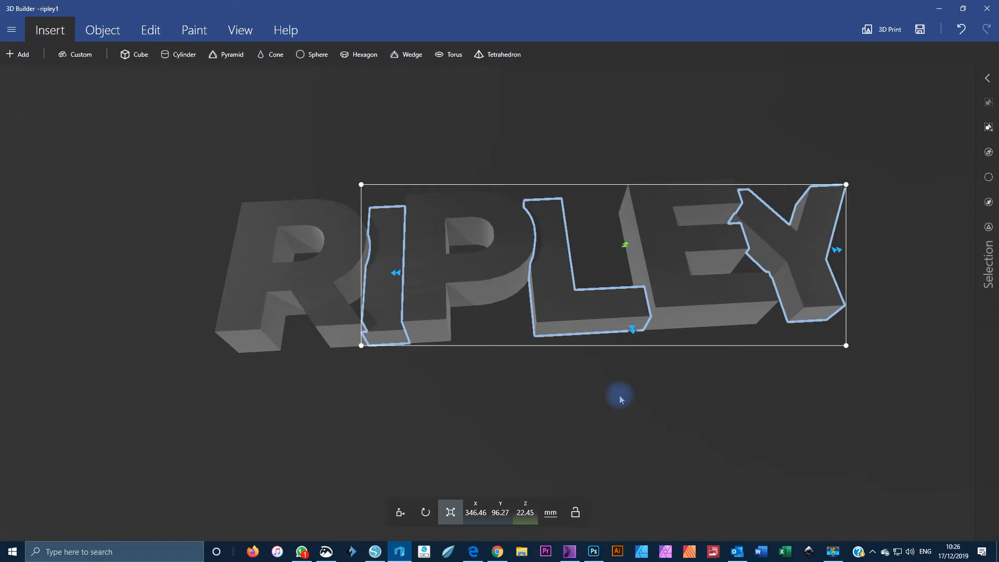
click(989, 177)
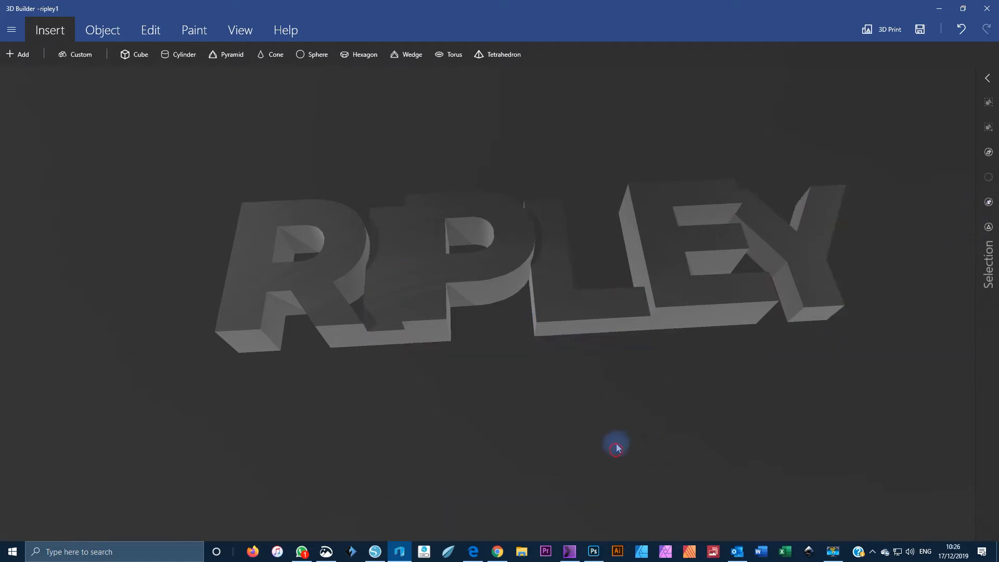
drag(615, 444, 604, 324)
drag(196, 258, 530, 333)
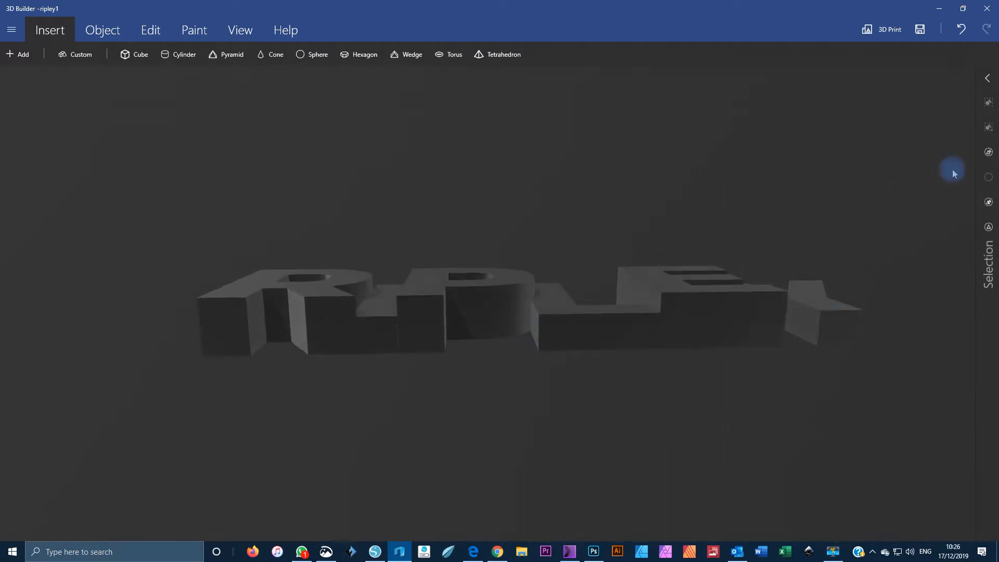
Step: Select all the letters and scale the whole name proportionally to an X size of 110 mm
click(988, 152)
click(522, 514)
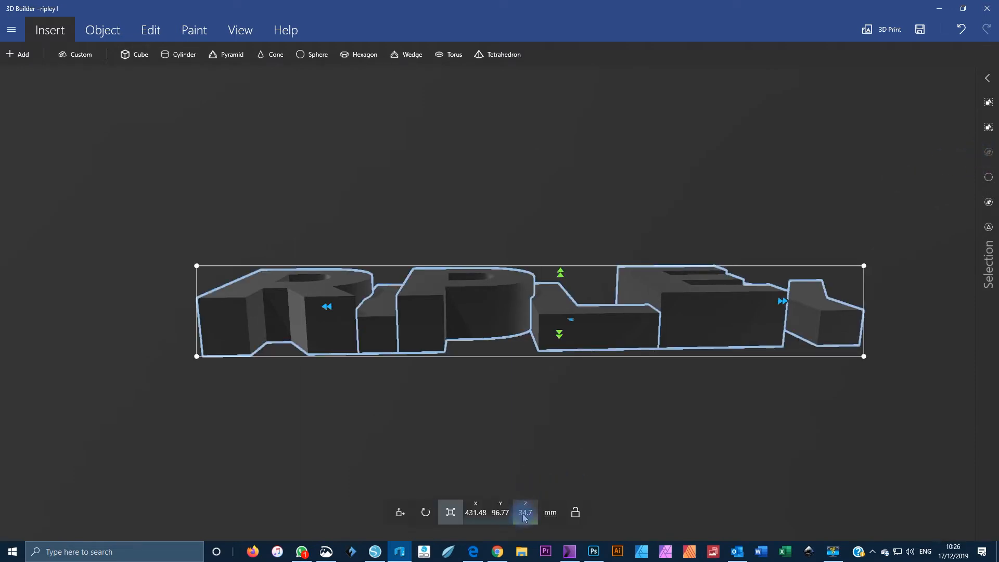
drag(477, 432, 470, 404)
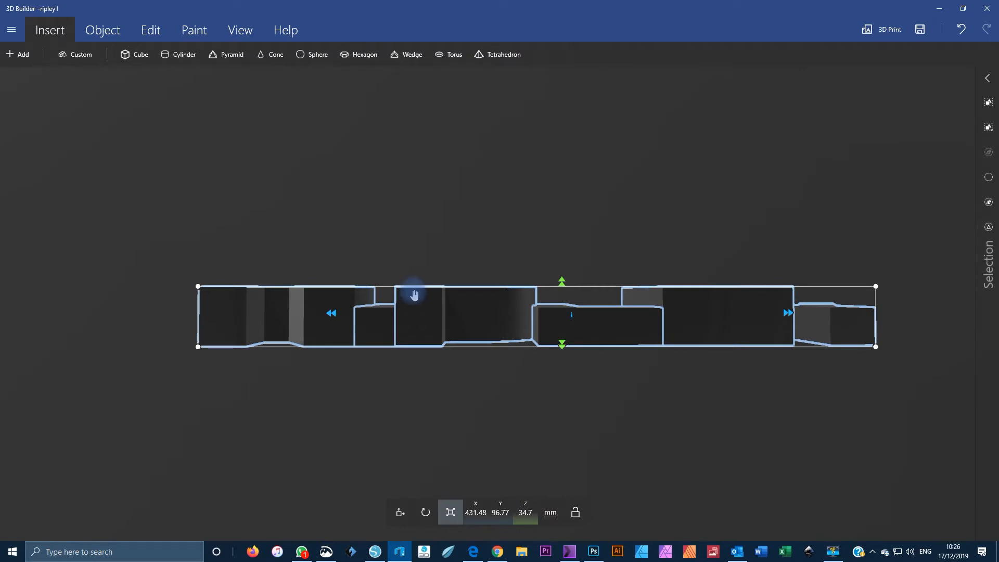
click(525, 514)
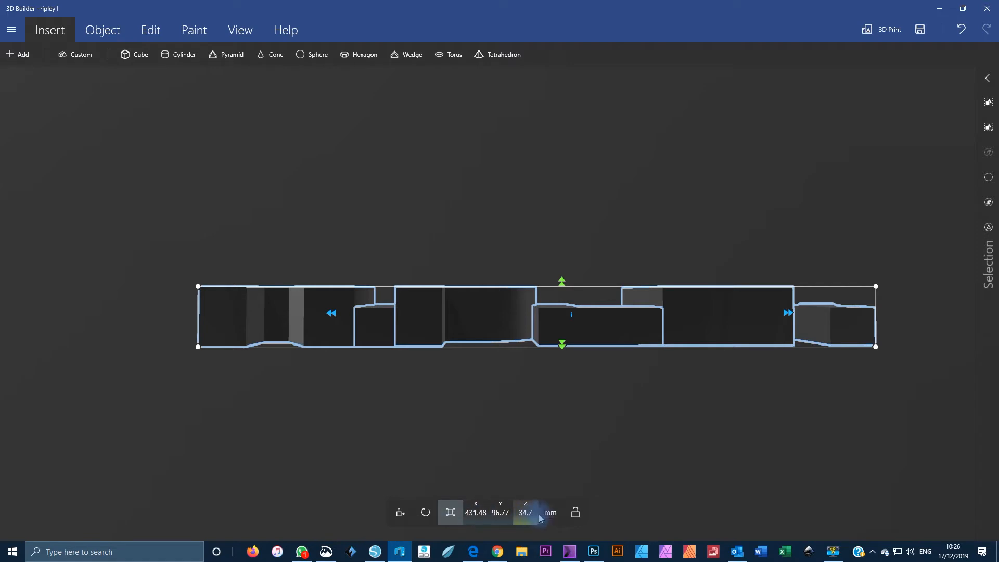
click(480, 515)
text(110)
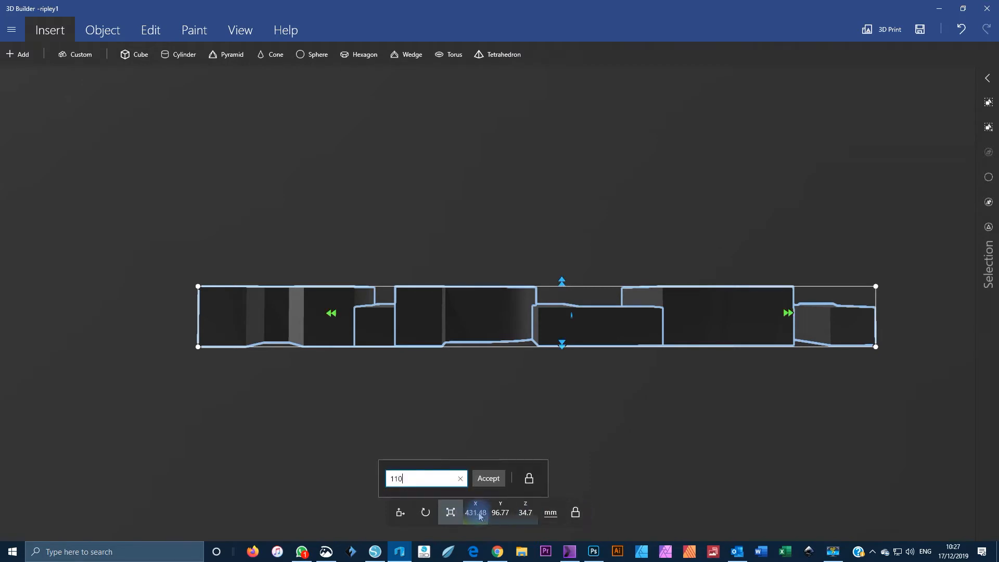
key(Return)
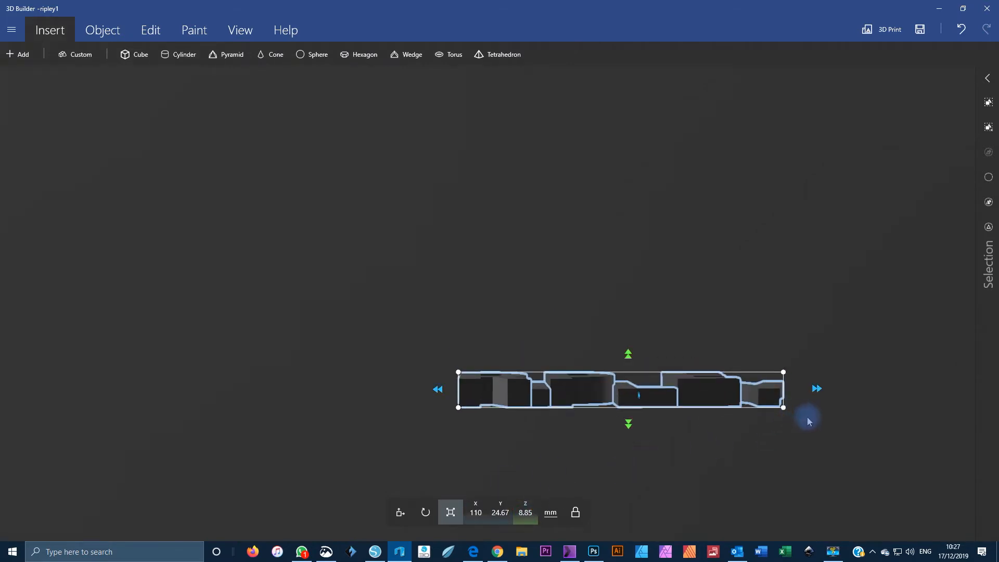
Step: Insert a torus, scale it down to about 21.44 mm across, and place it against the outer side of the R
right_drag(809, 418, 709, 311)
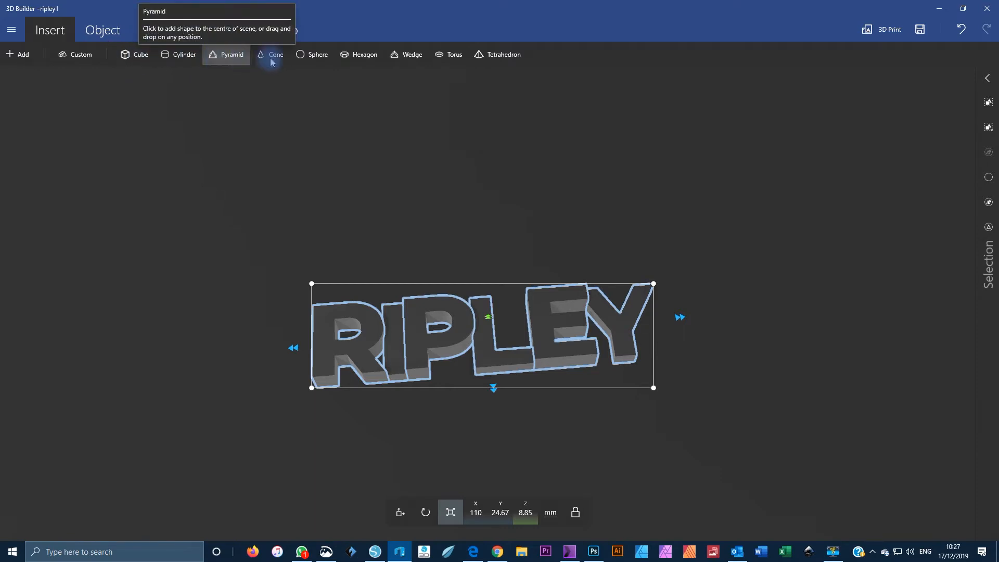
click(437, 58)
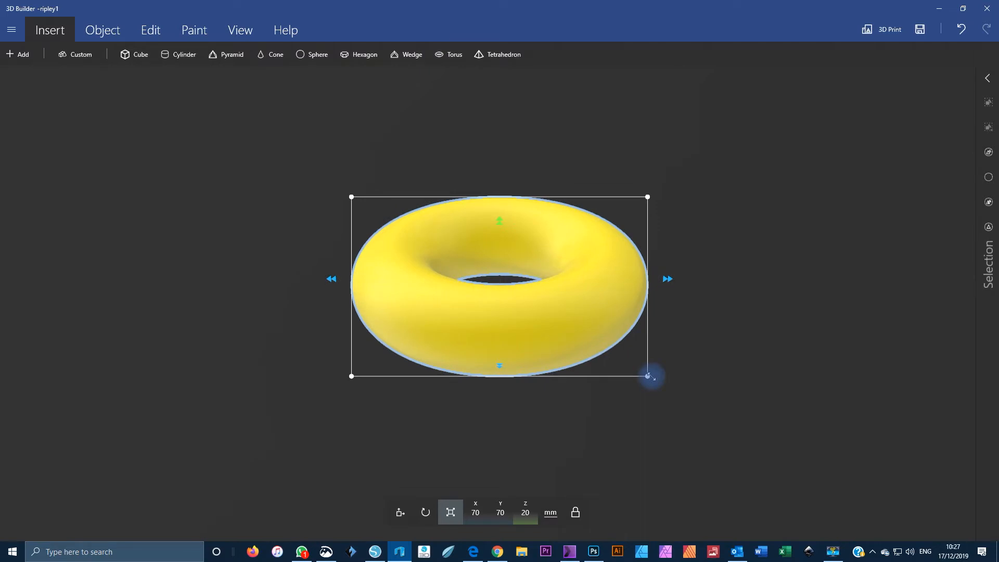
drag(651, 376, 568, 252)
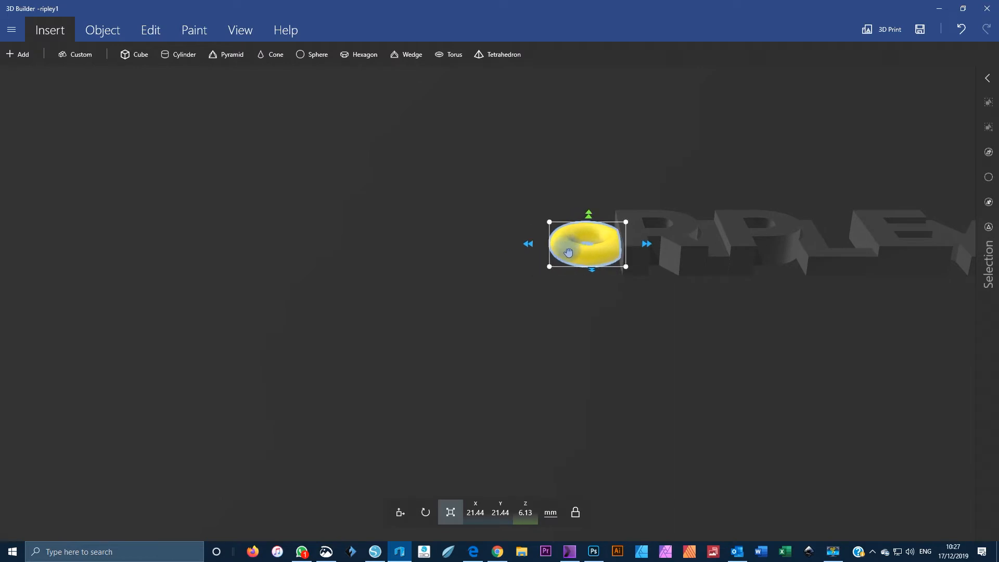
drag(622, 318, 616, 219)
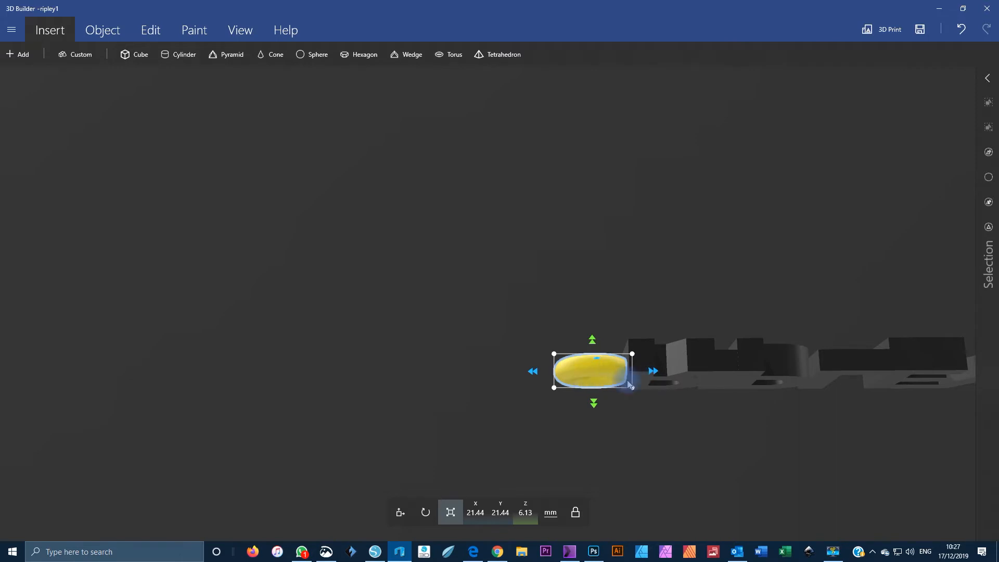
drag(690, 402, 609, 225)
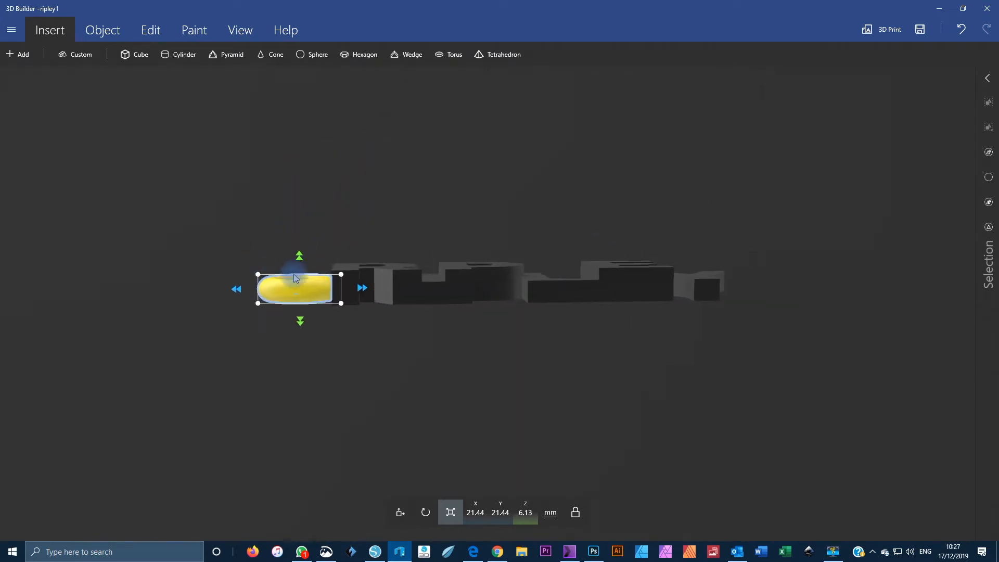
Step: Enlarge the torus beside the R to about 26.9 mm across and 7.69 mm high
drag(301, 254, 300, 246)
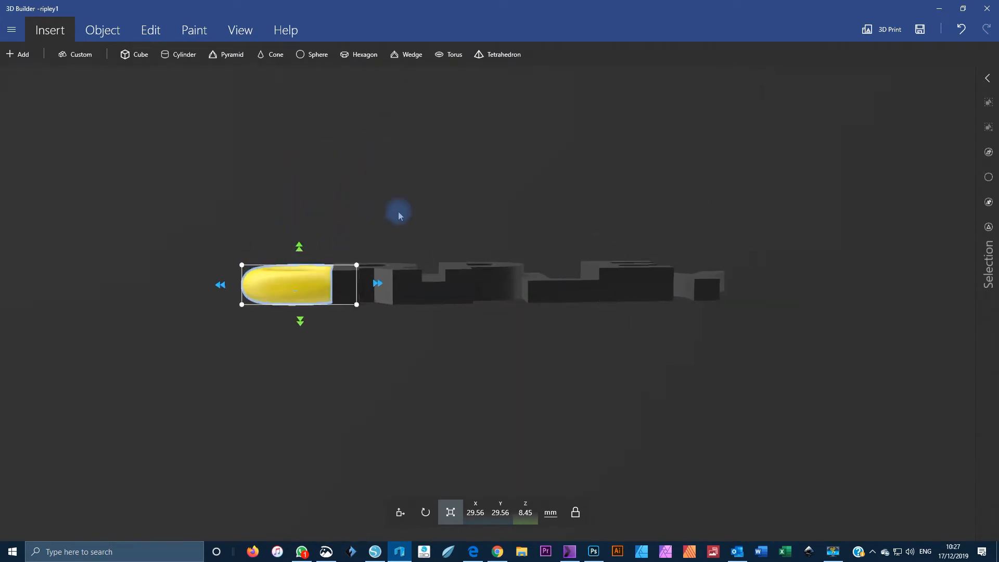
drag(399, 212, 634, 359)
drag(346, 255, 353, 263)
drag(363, 350, 369, 347)
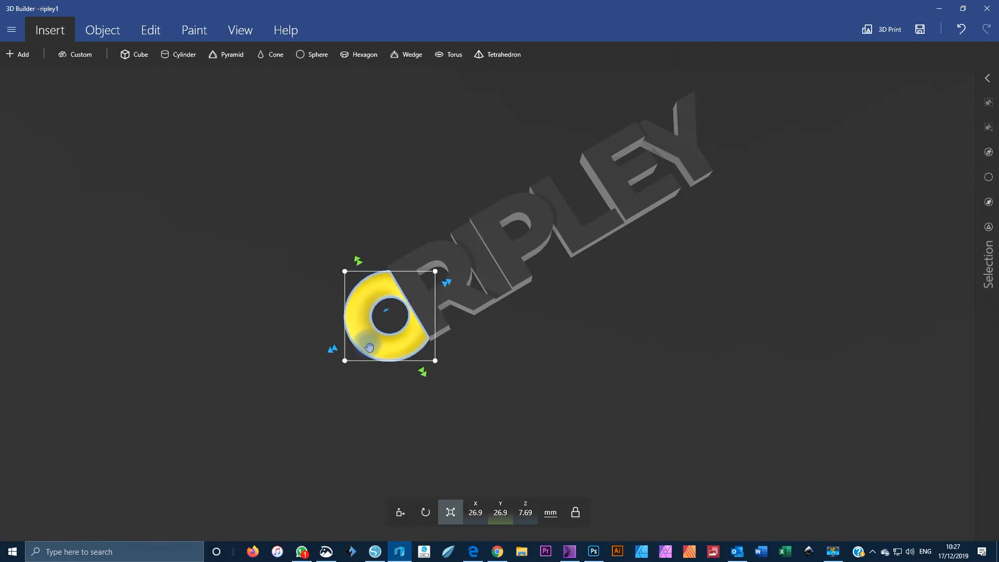
drag(504, 397, 352, 288)
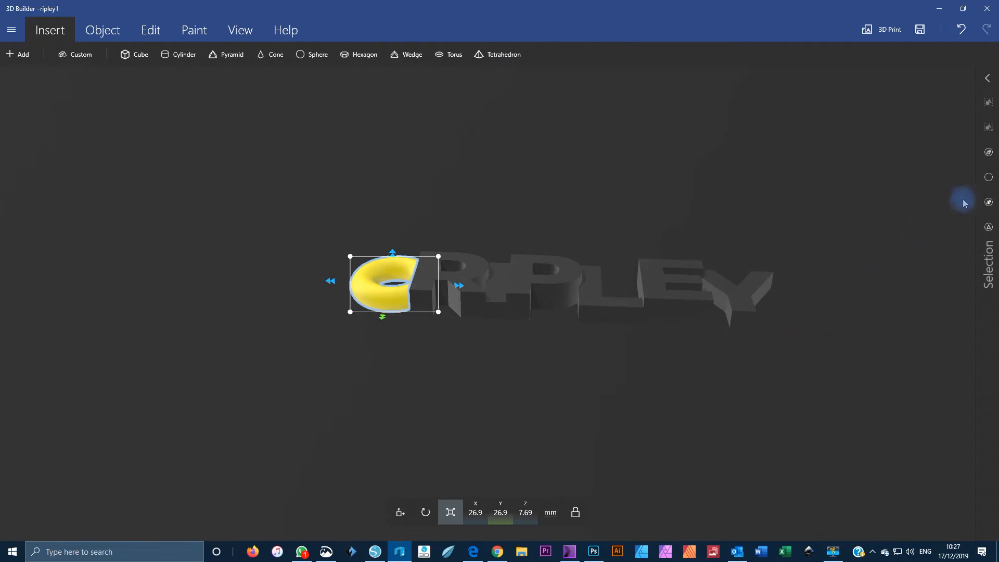
Step: Deselect everything, then select only the torus and move it clear of the letters
click(987, 179)
drag(508, 186, 319, 397)
click(375, 312)
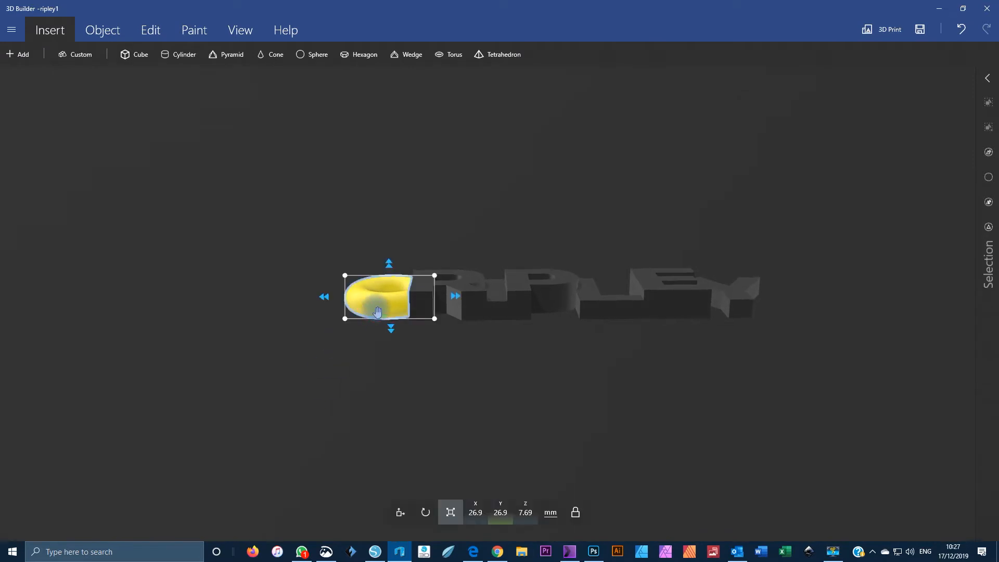
drag(375, 312, 372, 161)
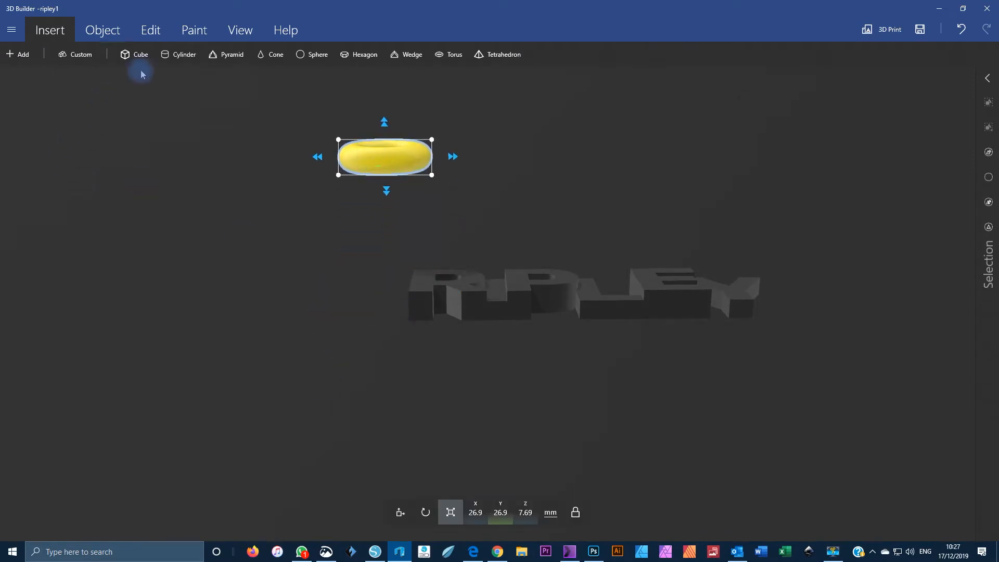
Step: Insert a cylinder, scale it to about 28.66 mm across, flatten it to 3.61 mm high, and position it near the torus
click(172, 56)
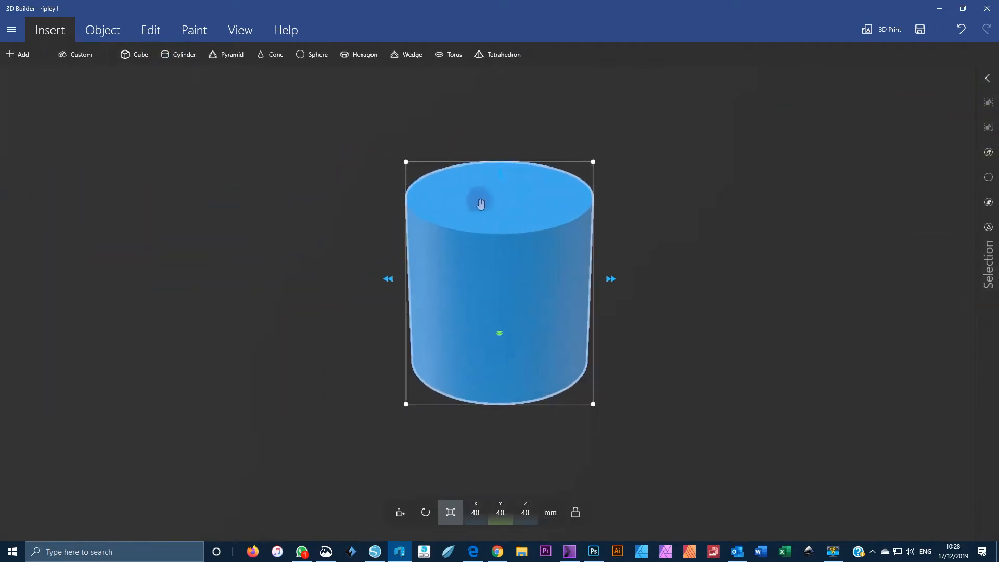
drag(498, 177, 496, 226)
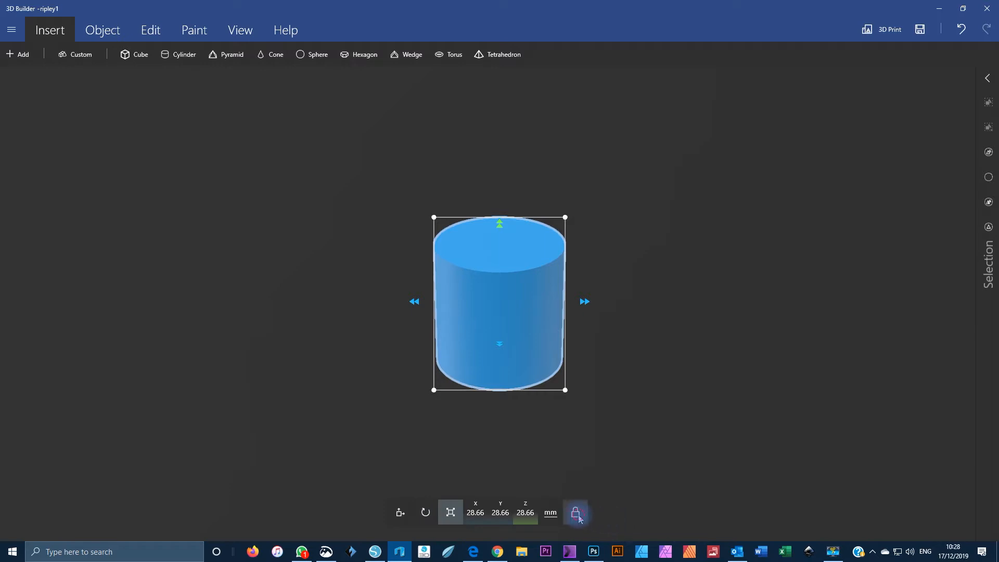
drag(498, 231, 501, 333)
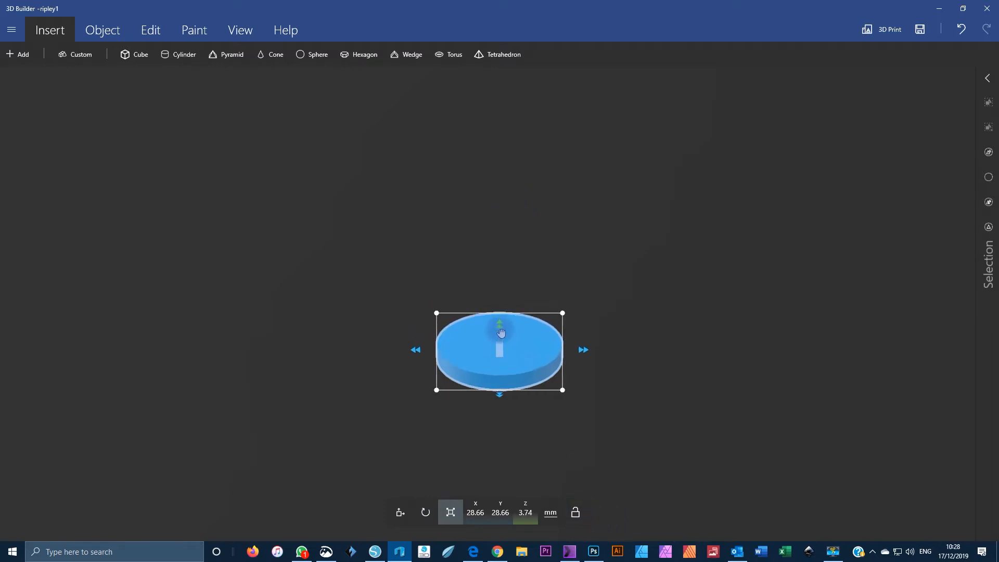
right_drag(686, 236, 476, 244)
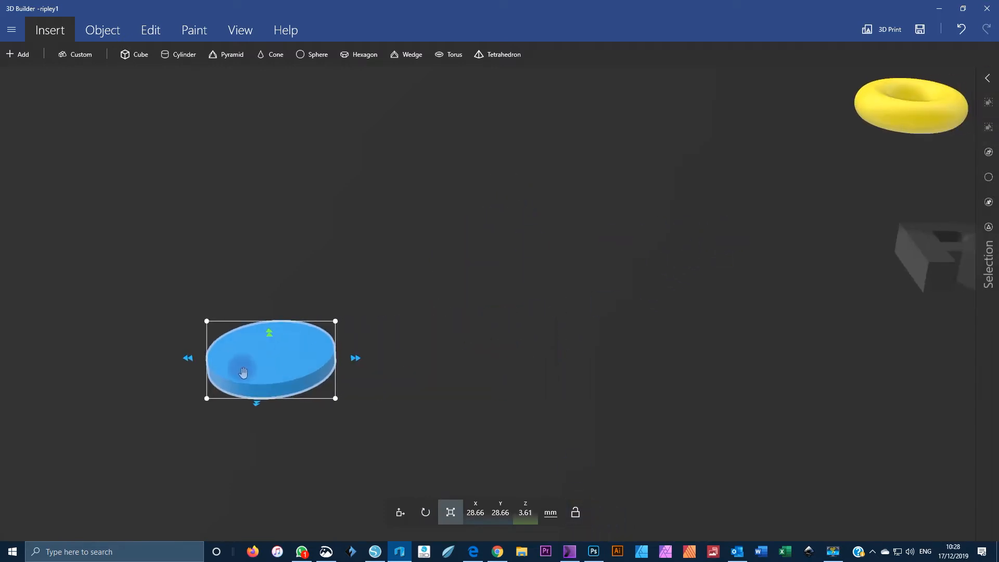
drag(243, 371, 748, 268)
right_drag(842, 333, 322, 292)
drag(322, 292, 298, 361)
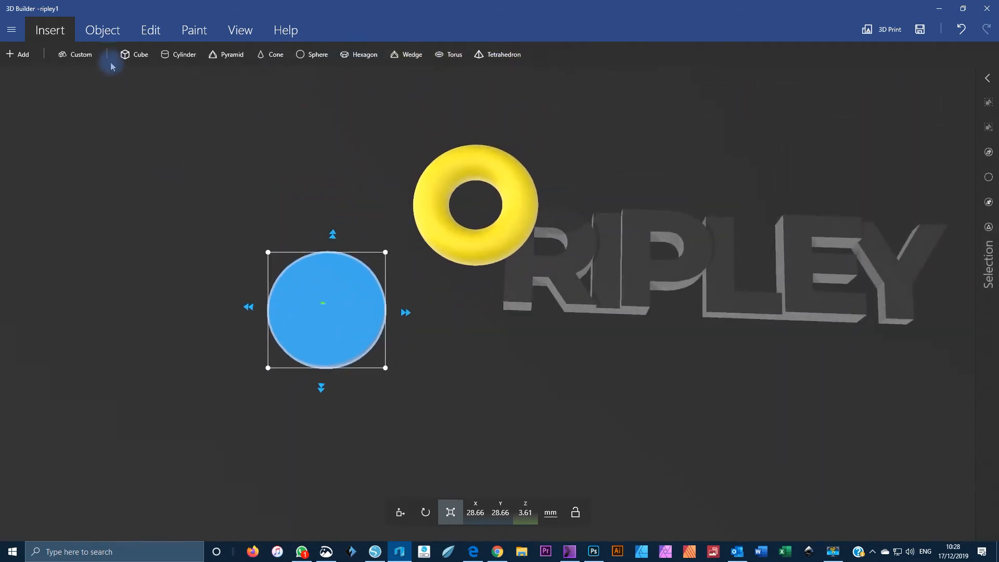
Step: Duplicate the flat blue cylinder and scale the copy down to about 21.08 mm across
click(103, 29)
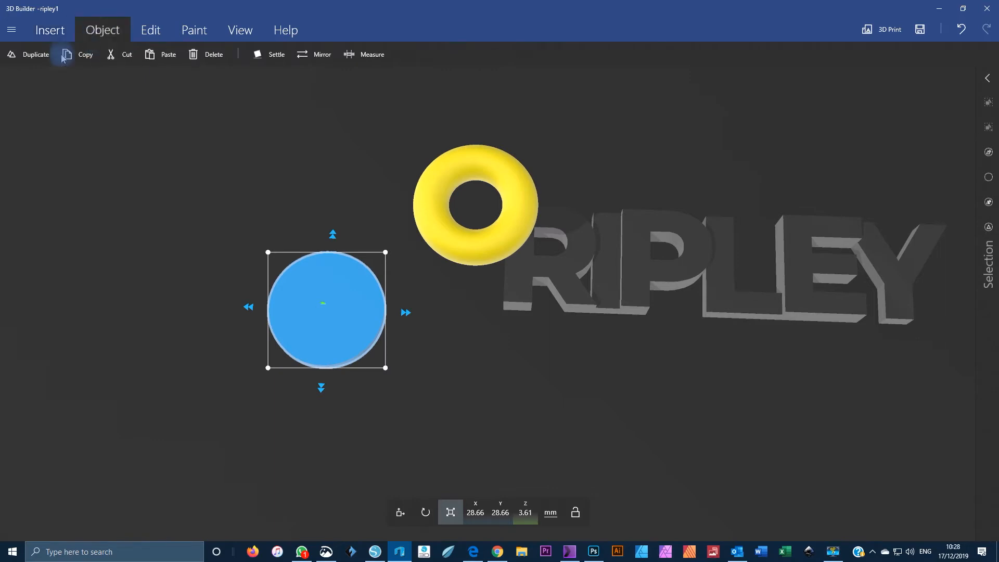
click(31, 54)
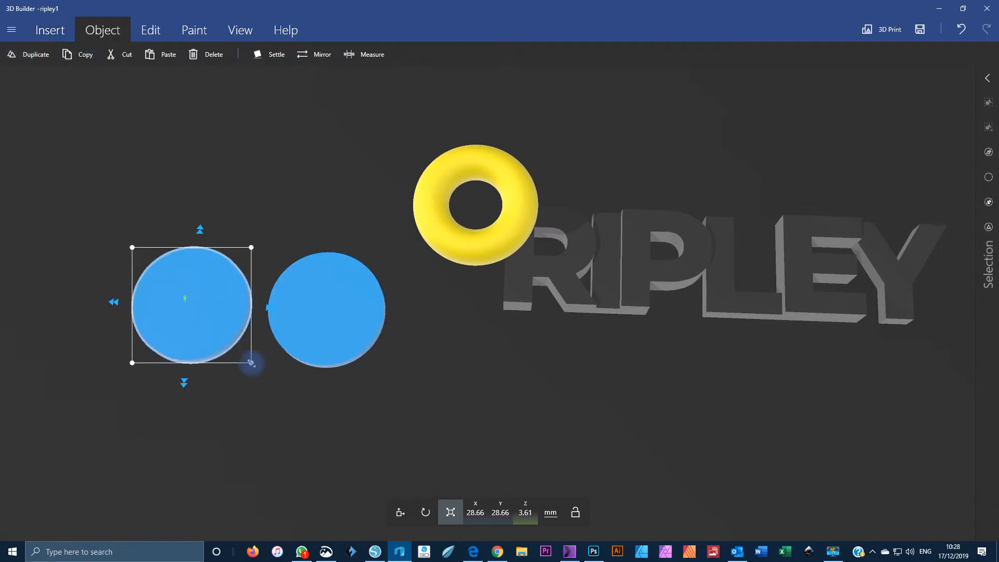
drag(251, 363, 236, 347)
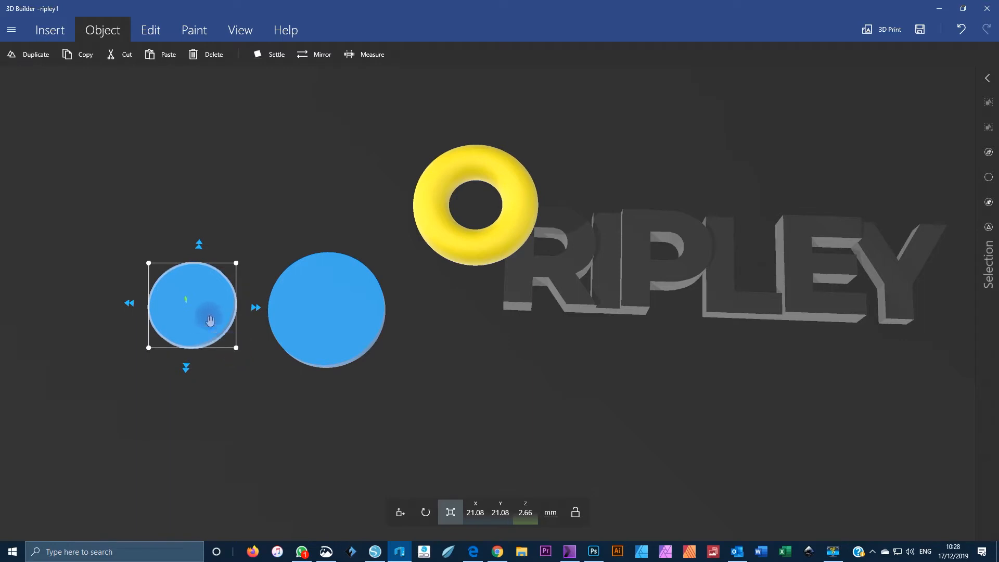
Step: Colour the smaller cylinder yellow and apply the paint
click(194, 31)
click(89, 54)
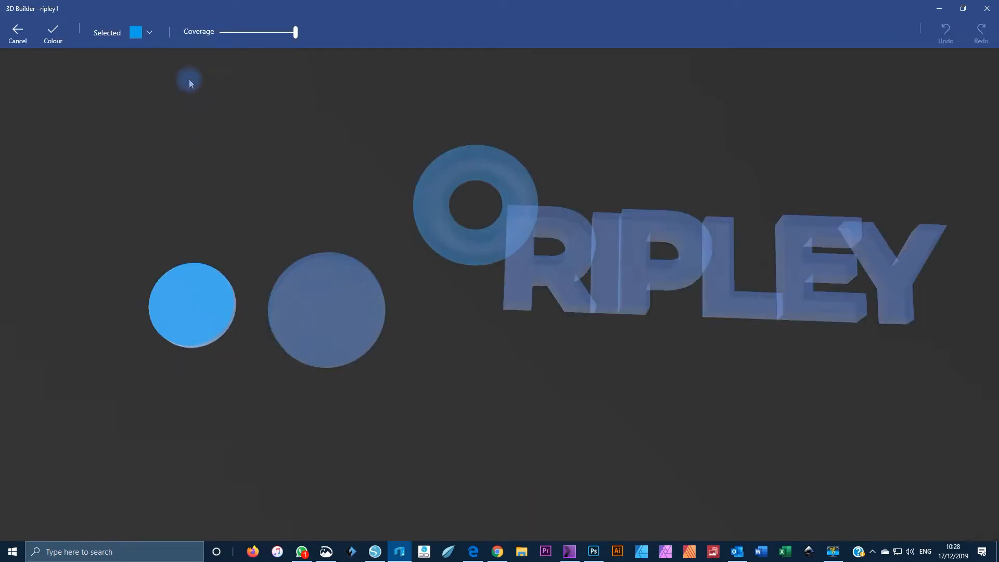
click(136, 32)
click(175, 152)
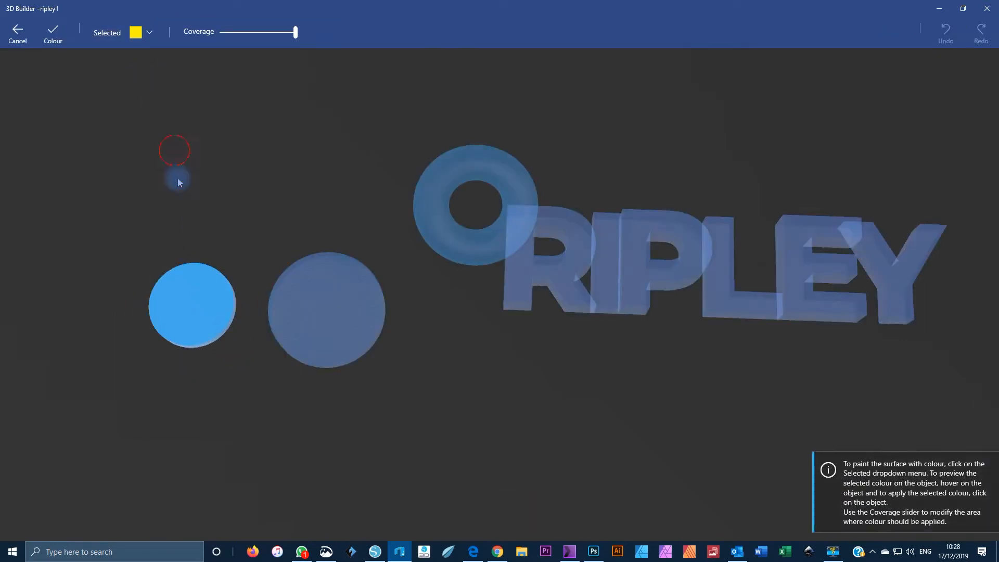
click(200, 285)
click(53, 32)
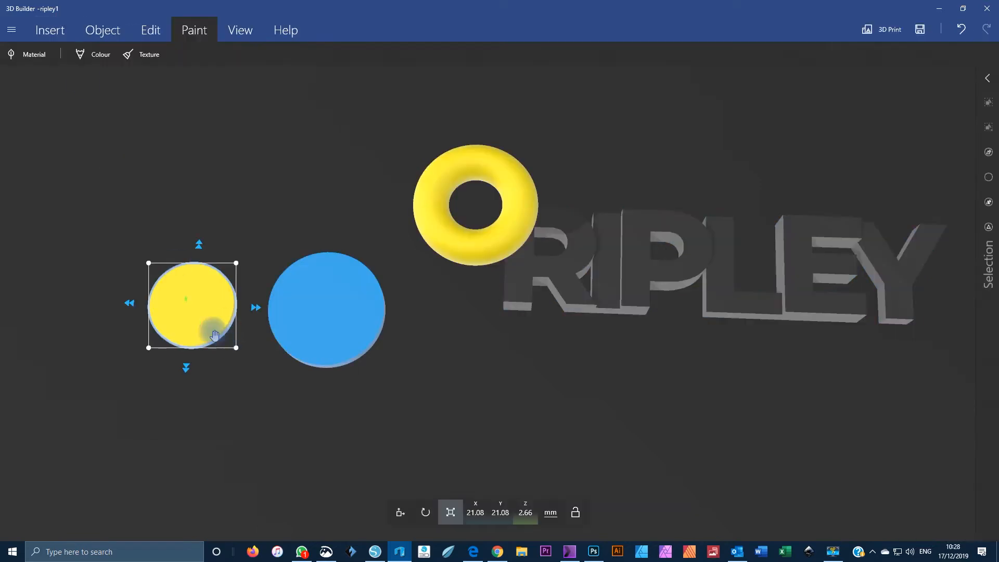
Step: Centre the yellow cylinder in the blue disc and resize it to about 19.67 mm across and 23.71 mm high, passing through both faces
drag(214, 334, 319, 292)
drag(219, 338, 408, 340)
drag(502, 255, 408, 385)
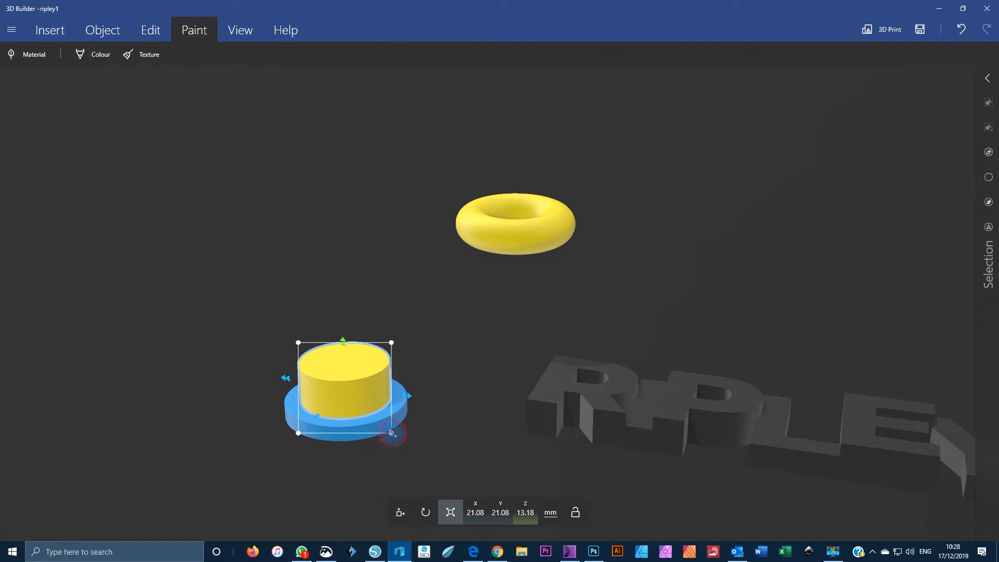
drag(392, 433, 327, 381)
drag(383, 211, 408, 312)
Step: Subtract the yellow cylinder from the blue disc to form a flat ring
click(97, 33)
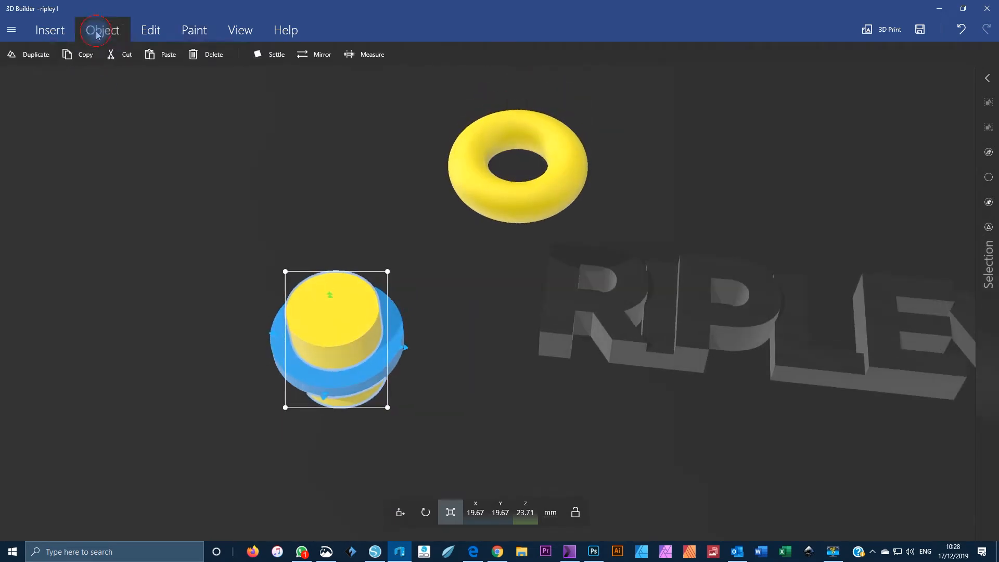
click(151, 33)
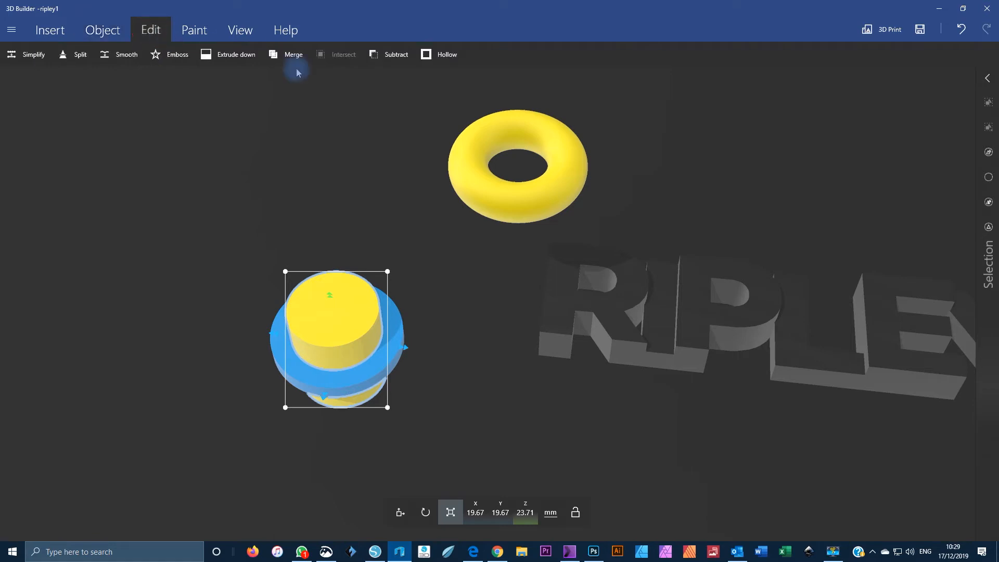
click(391, 60)
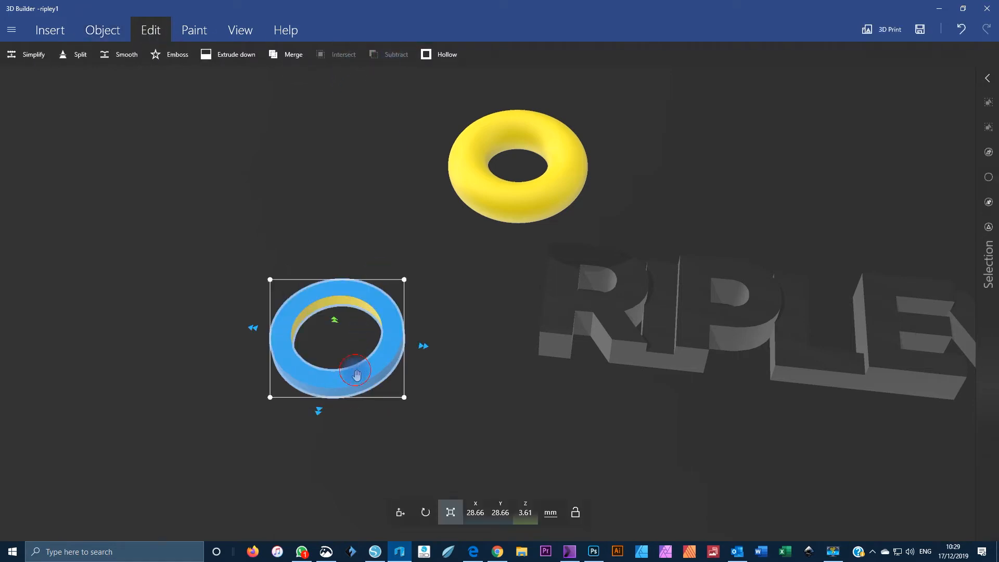
Step: Move the flat ring up against the letter R and scale it down to about 23.2 mm across
drag(343, 379, 508, 333)
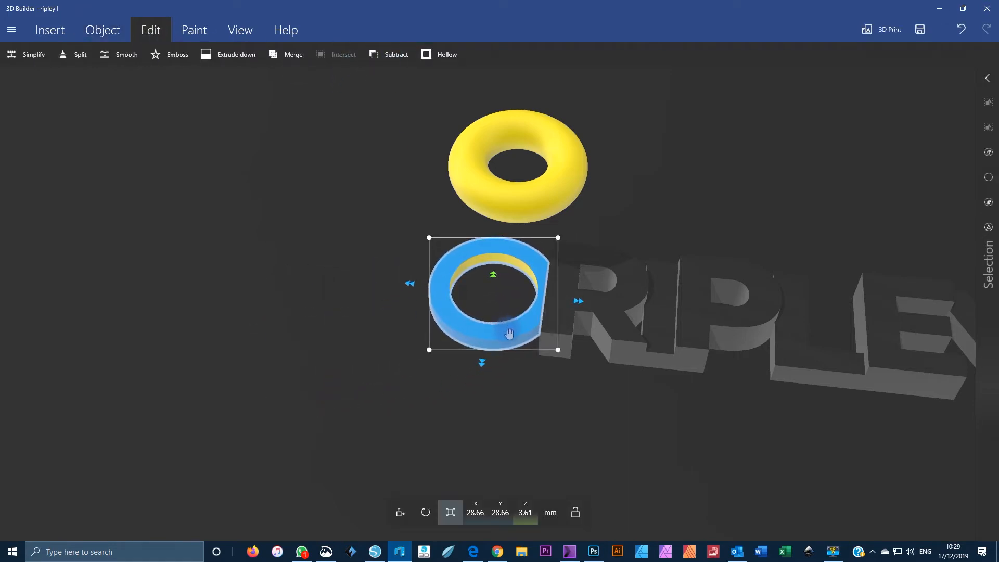
right_drag(614, 394, 399, 263)
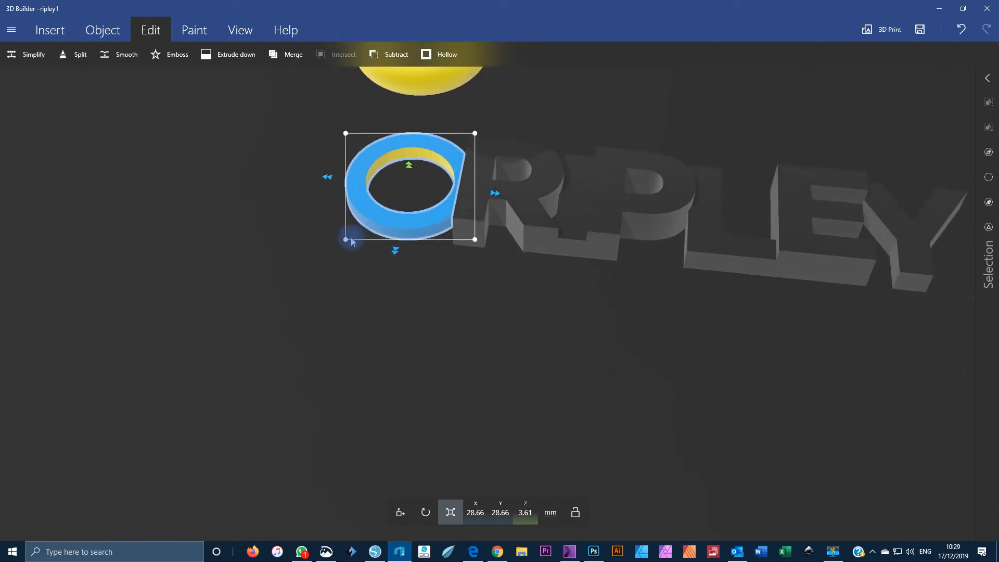
drag(345, 238, 358, 229)
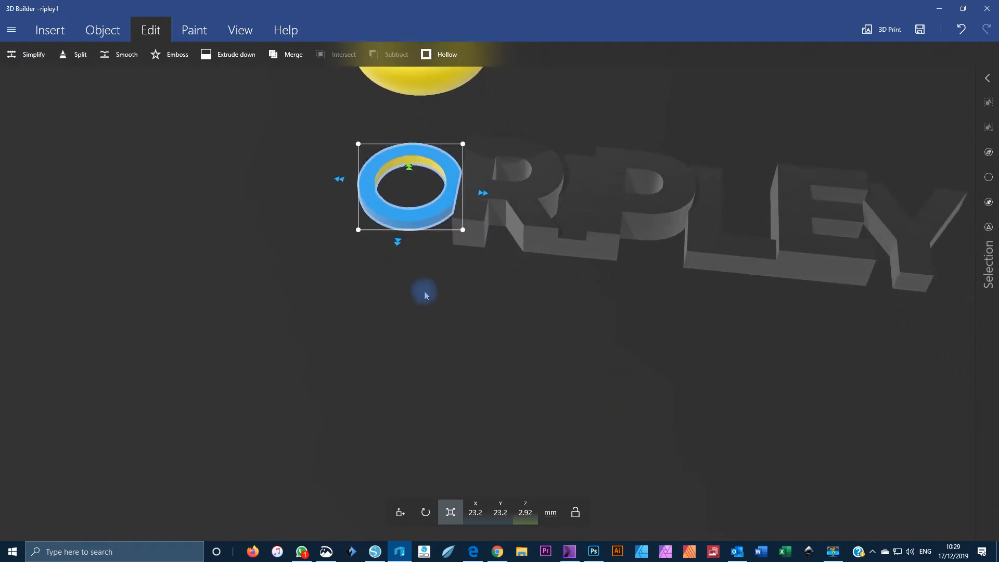
Step: Delete the unused yellow torus and stretch the blue ring upwards to a height of about 7.07 mm
click(423, 94)
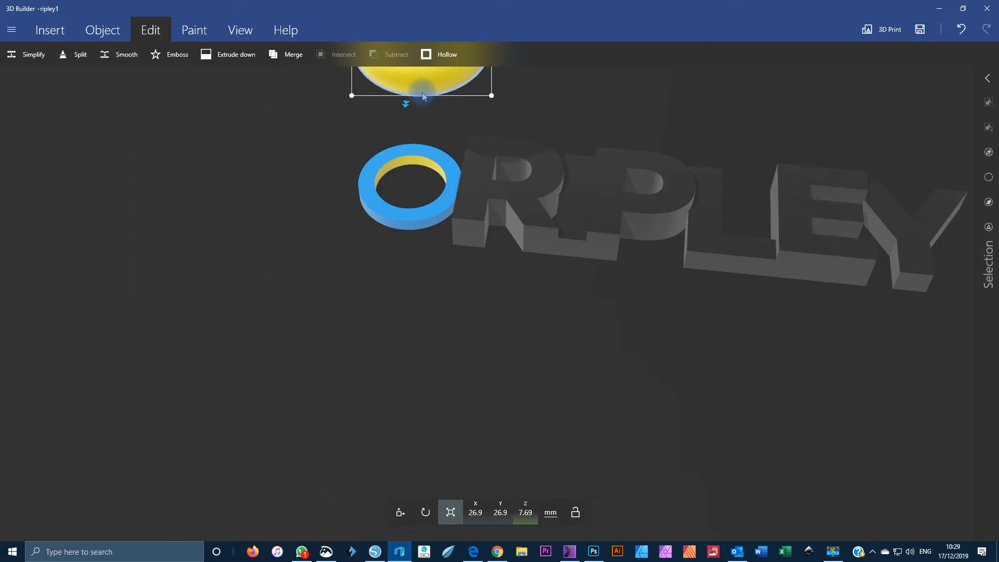
key(Delete)
drag(466, 367, 481, 246)
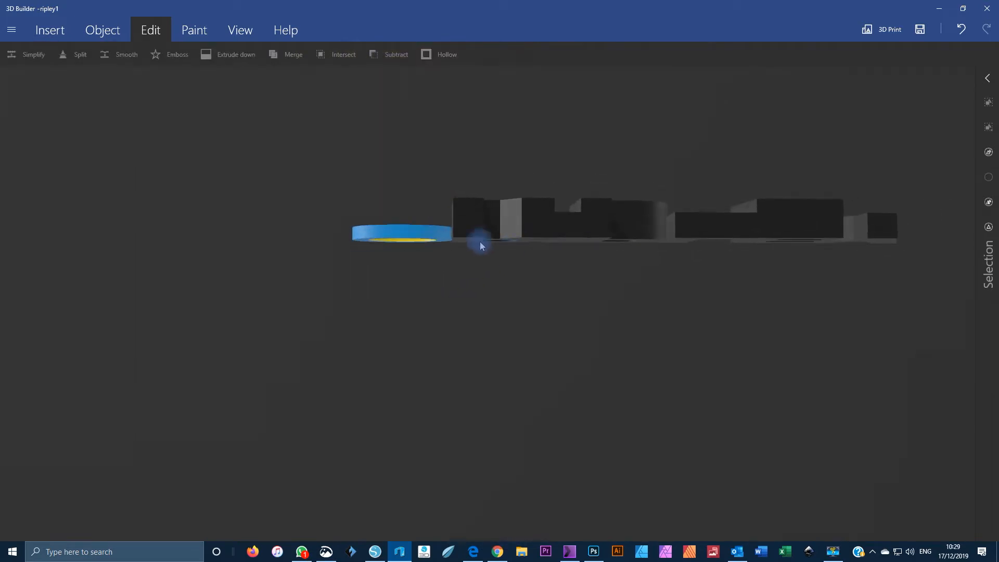
click(393, 235)
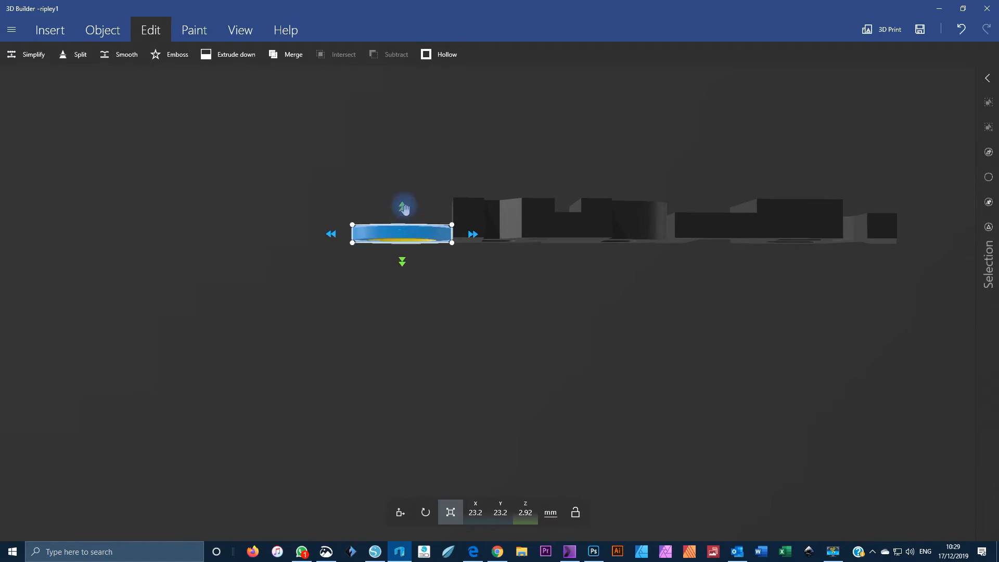
drag(404, 209, 403, 189)
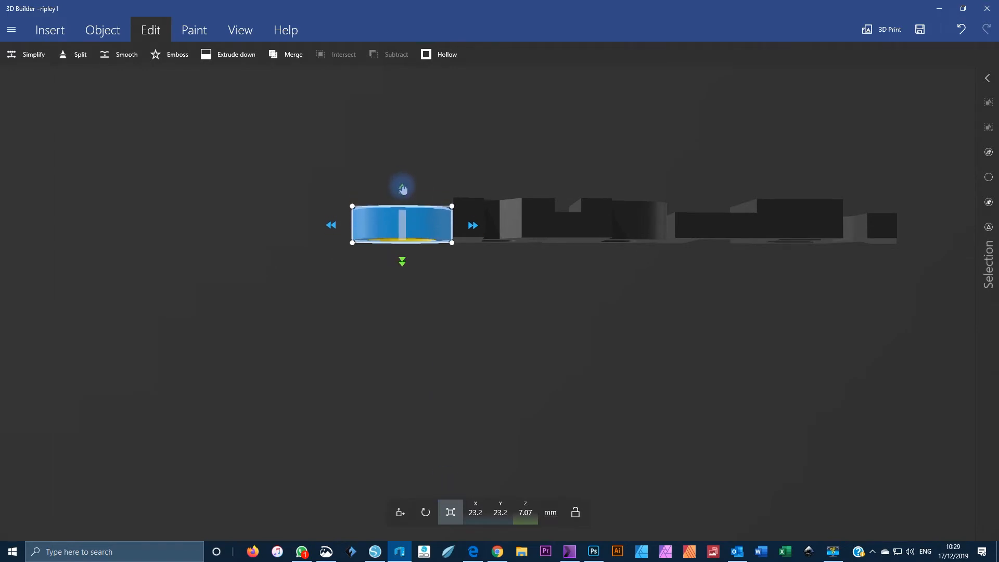
Step: Slide the ring further into the letter R so that about half of it overlaps the R's upright
drag(602, 175, 405, 351)
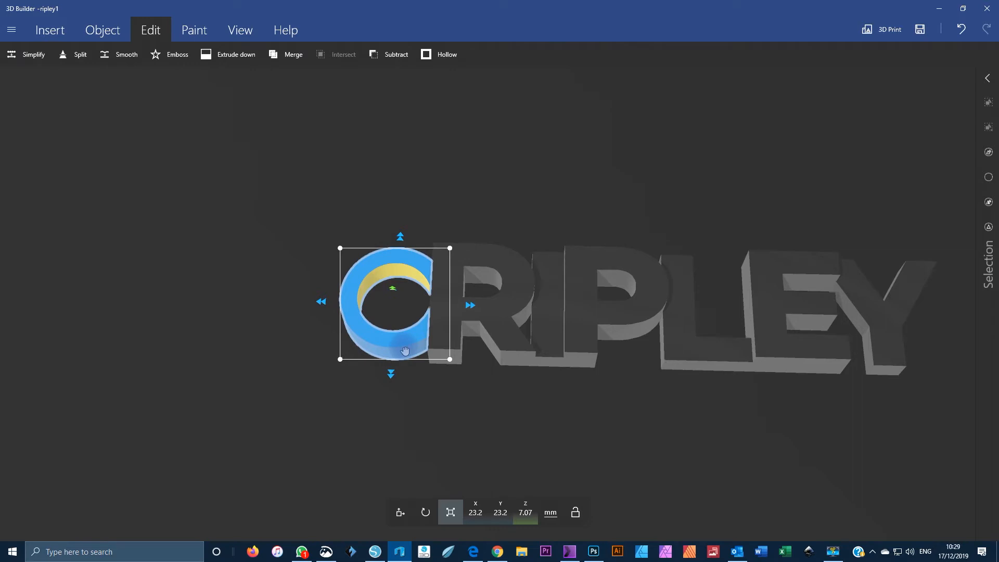
drag(473, 401, 474, 475)
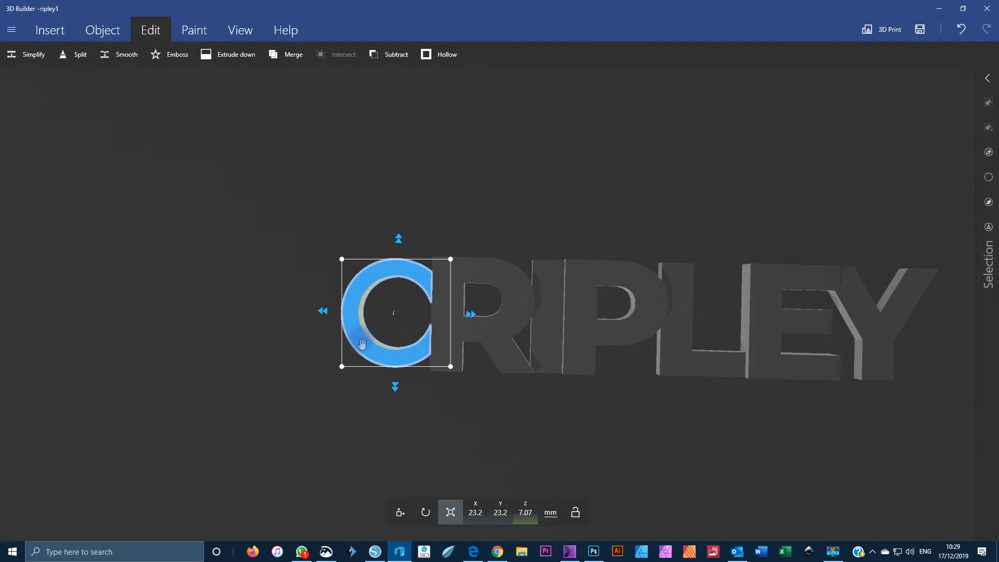
drag(361, 341, 391, 343)
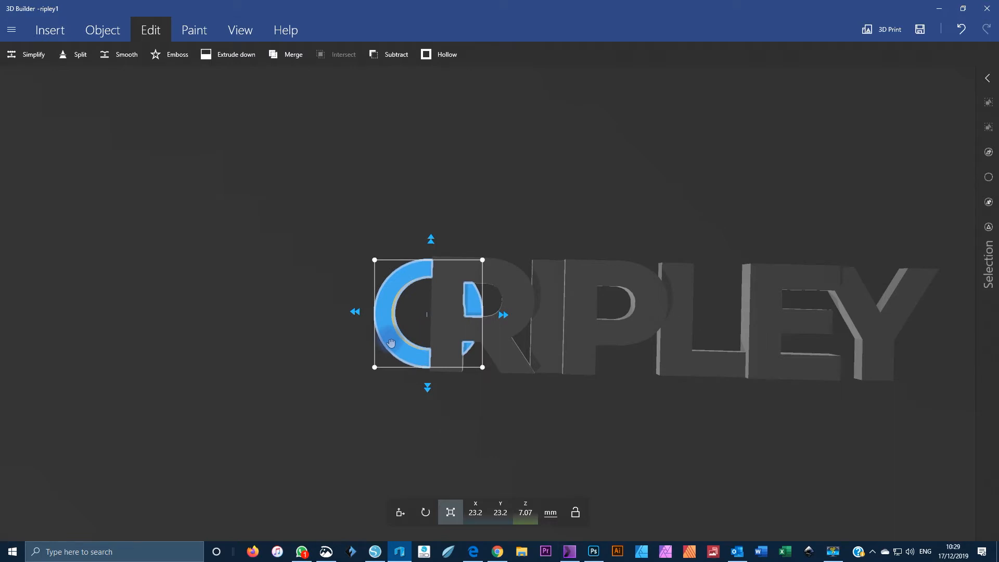
drag(391, 343, 386, 344)
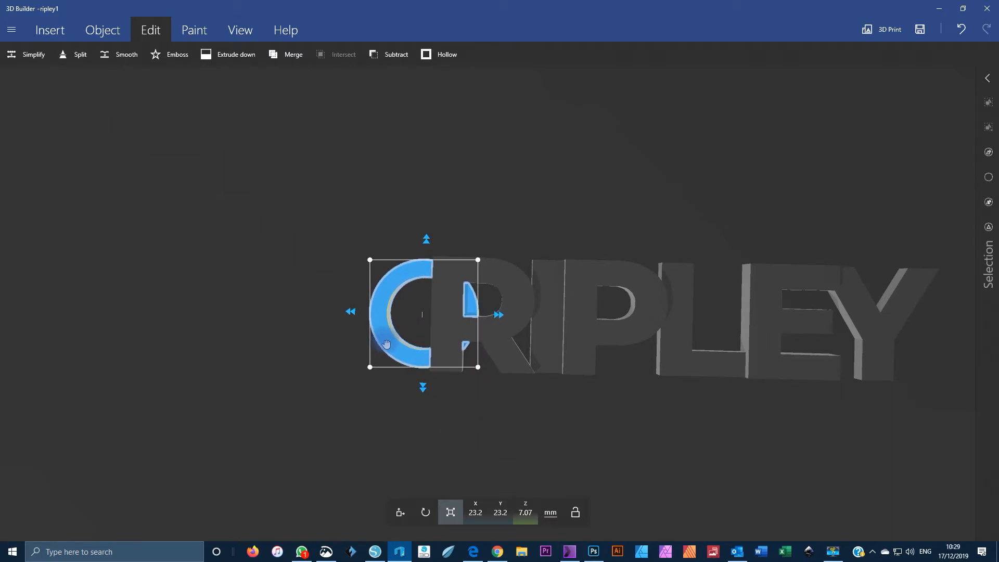
Step: Try subtracting the raised R, P and E group from the ring and the other letters, and undo the subtraction
drag(531, 426, 525, 234)
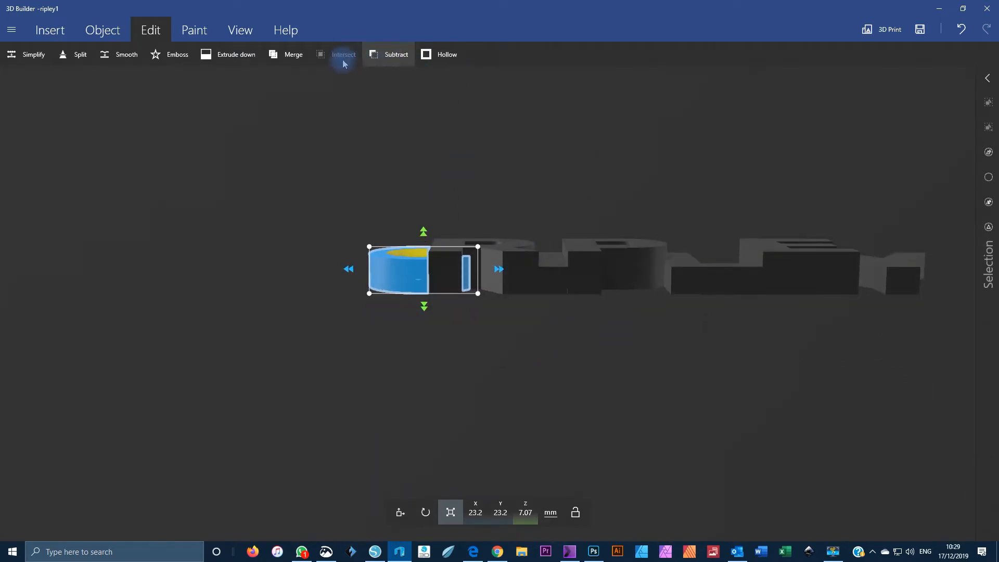
click(526, 274)
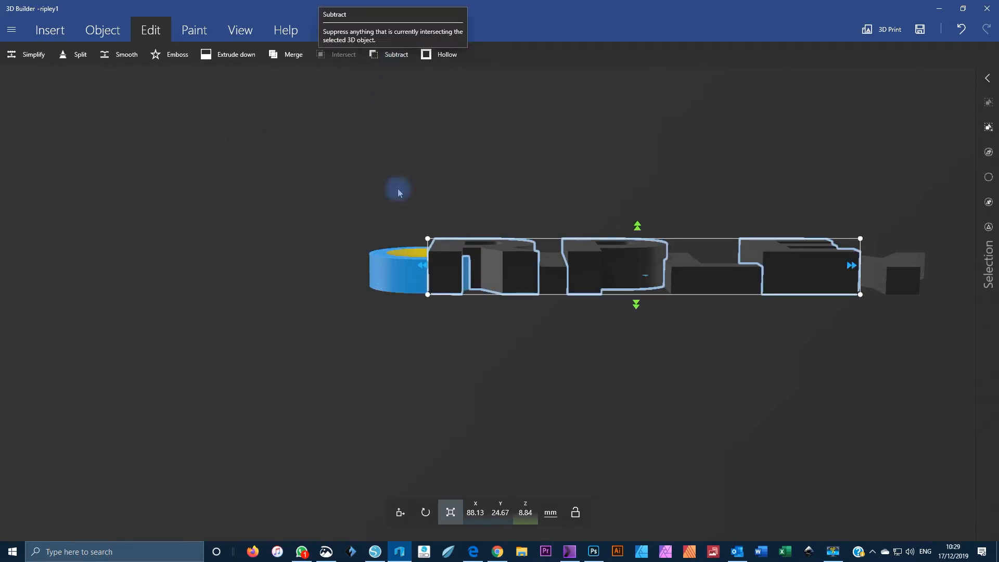
right_drag(364, 264, 333, 222)
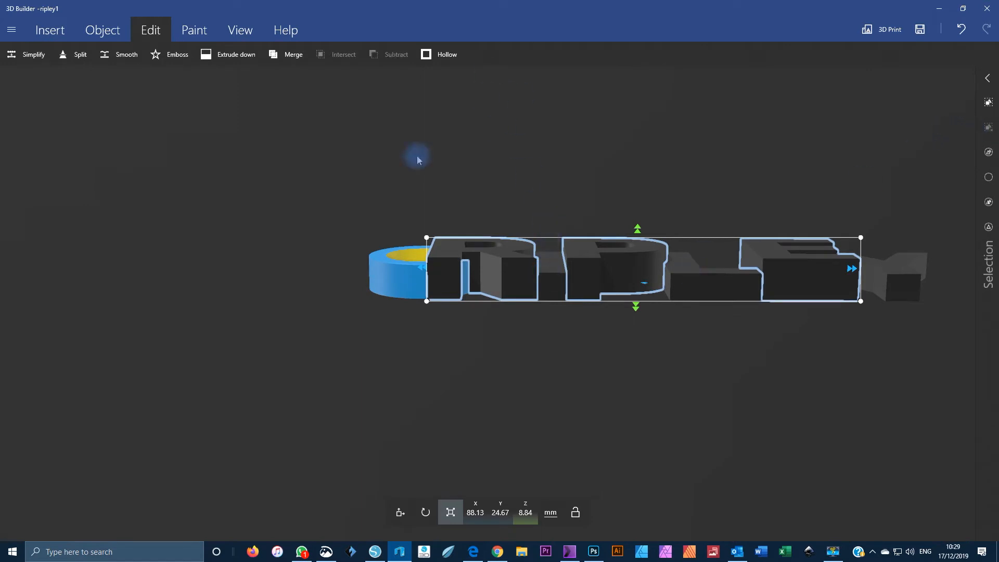
click(986, 104)
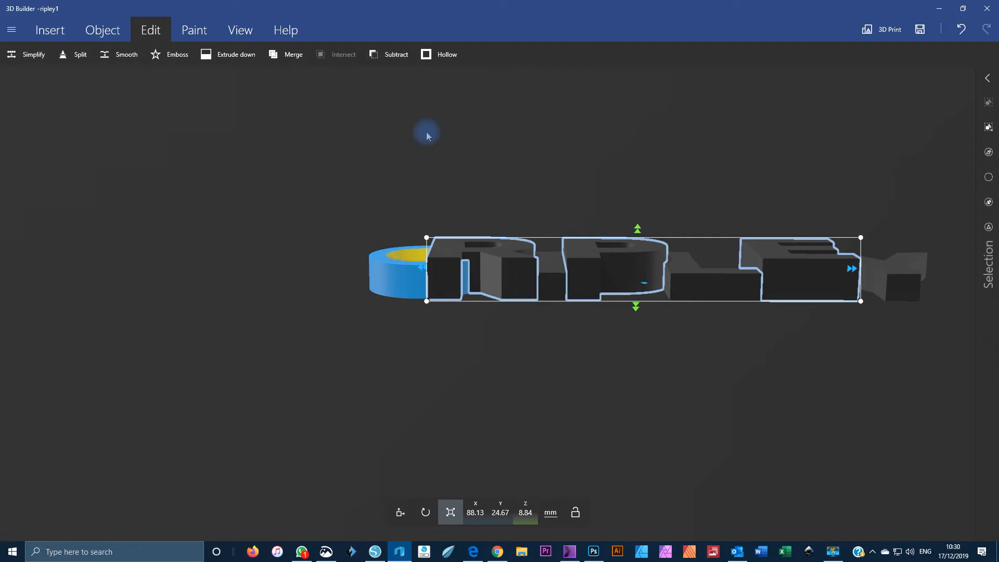
click(401, 56)
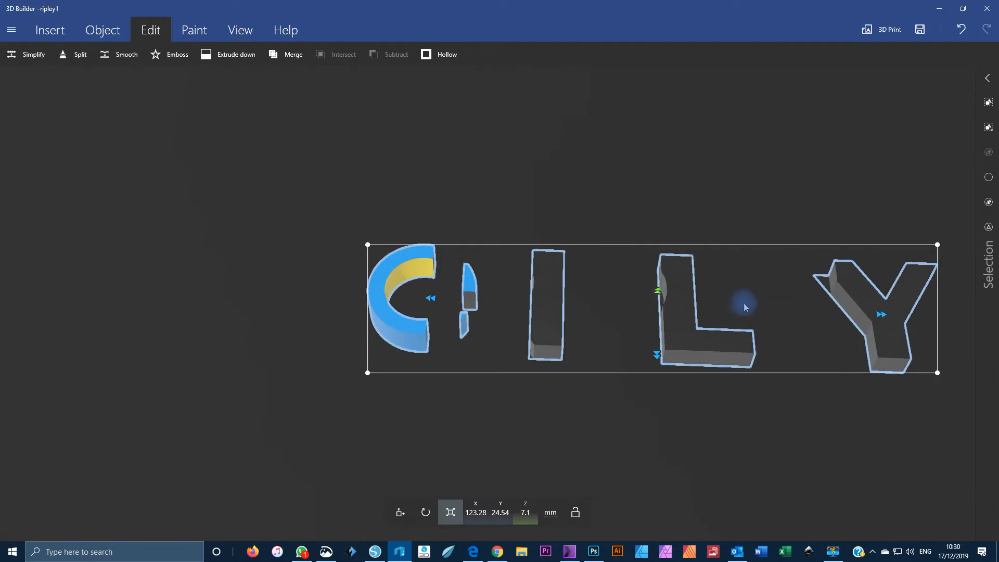
click(960, 29)
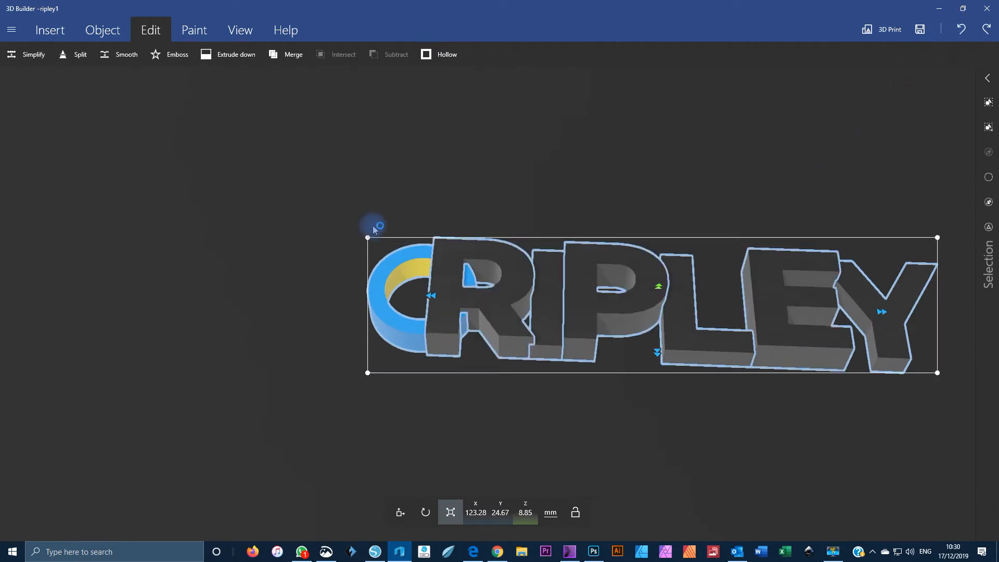
Step: Try subtracting the ring from the overlapping raised letters, and undo the subtraction
click(437, 272)
click(385, 298)
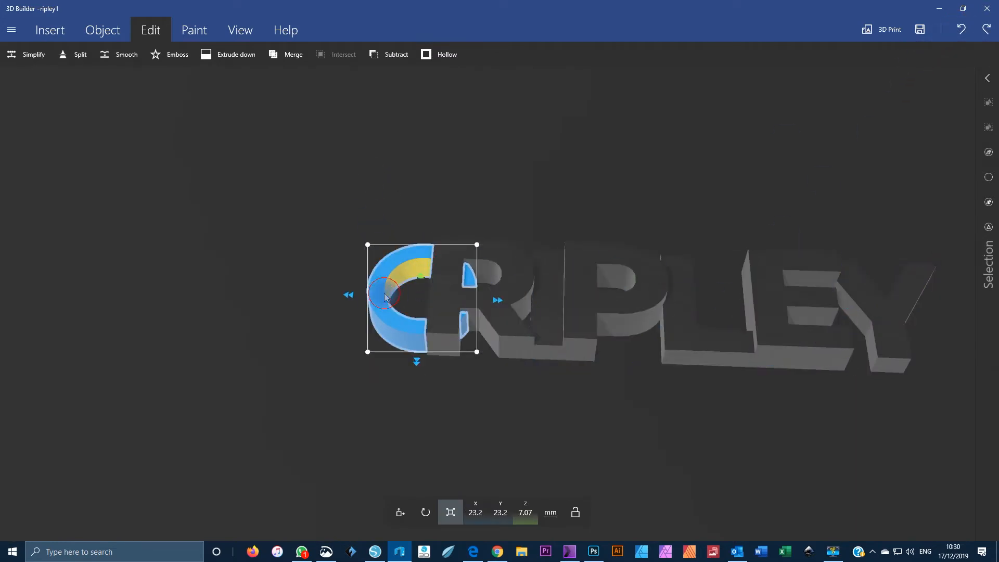
click(393, 56)
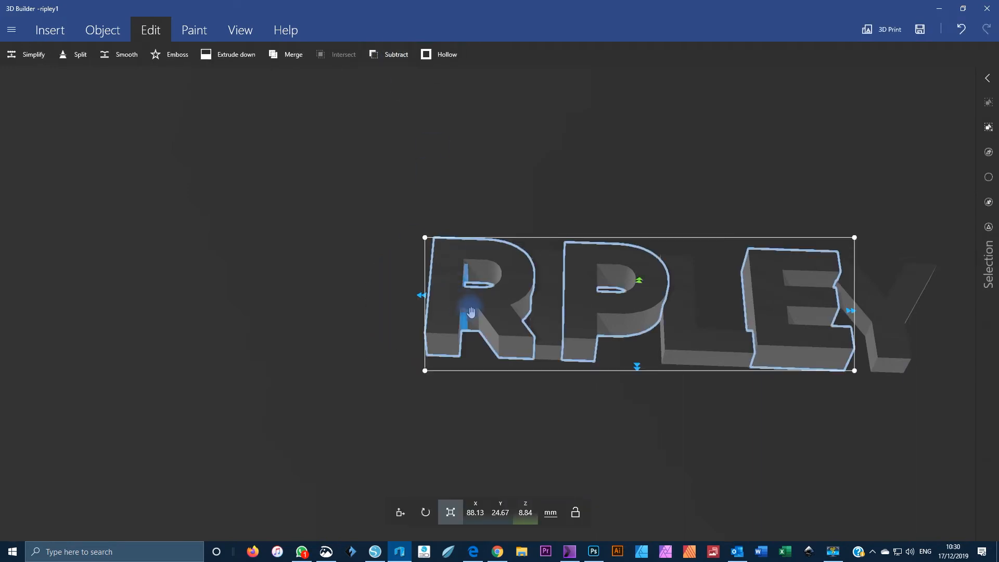
click(961, 29)
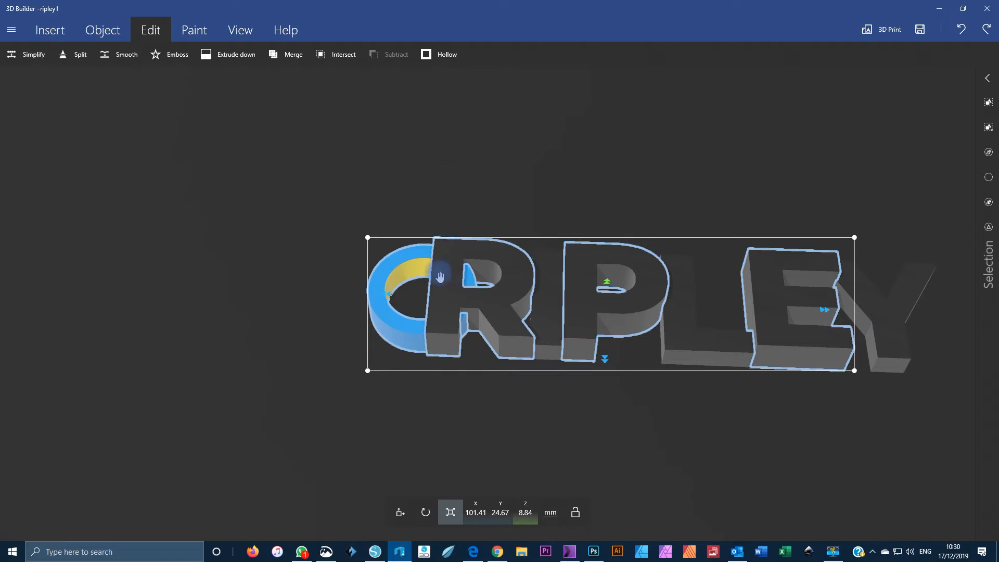
Step: Group the I, L and Y letters with the raised R, P and E letters, leaving the ring out
click(991, 154)
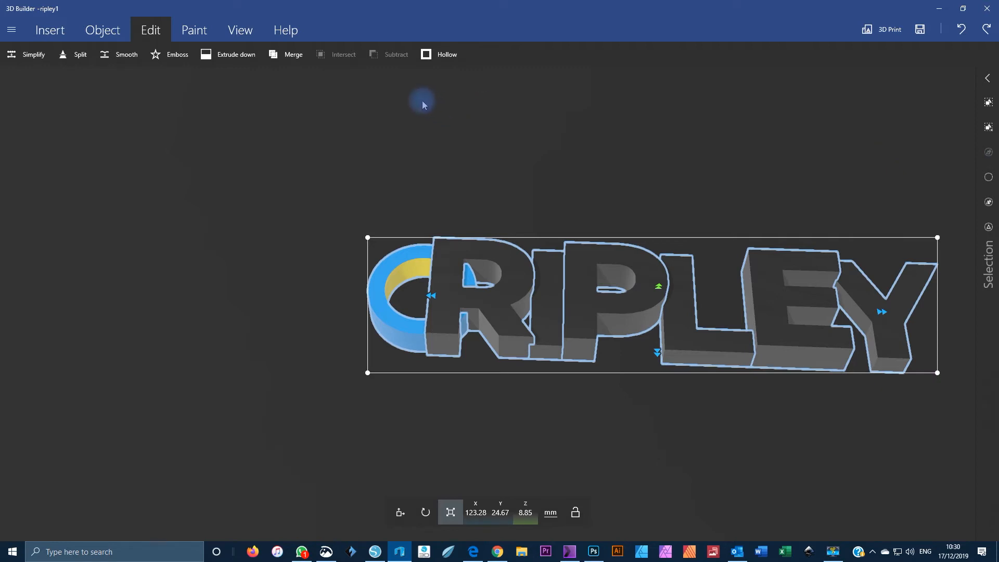
click(988, 177)
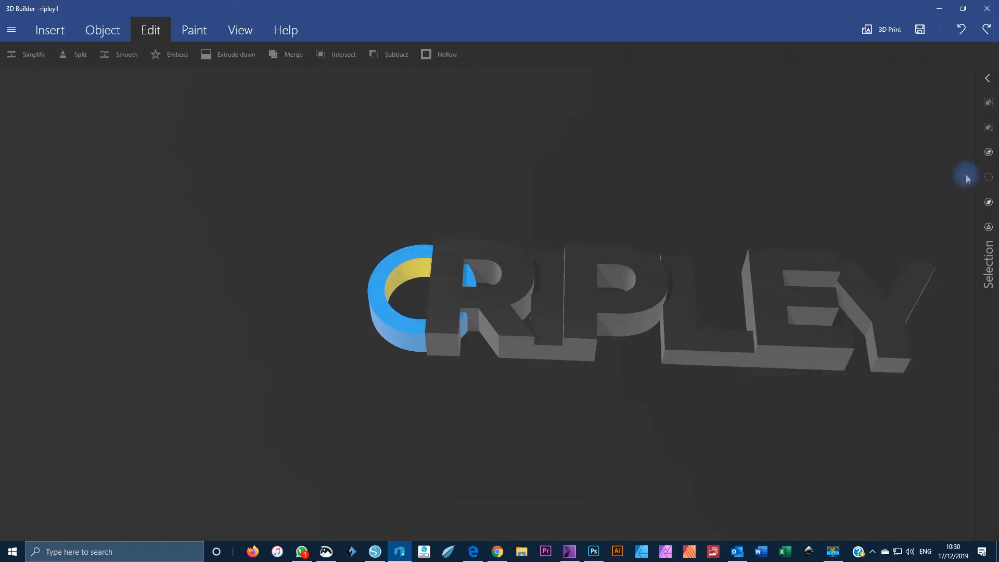
click(536, 273)
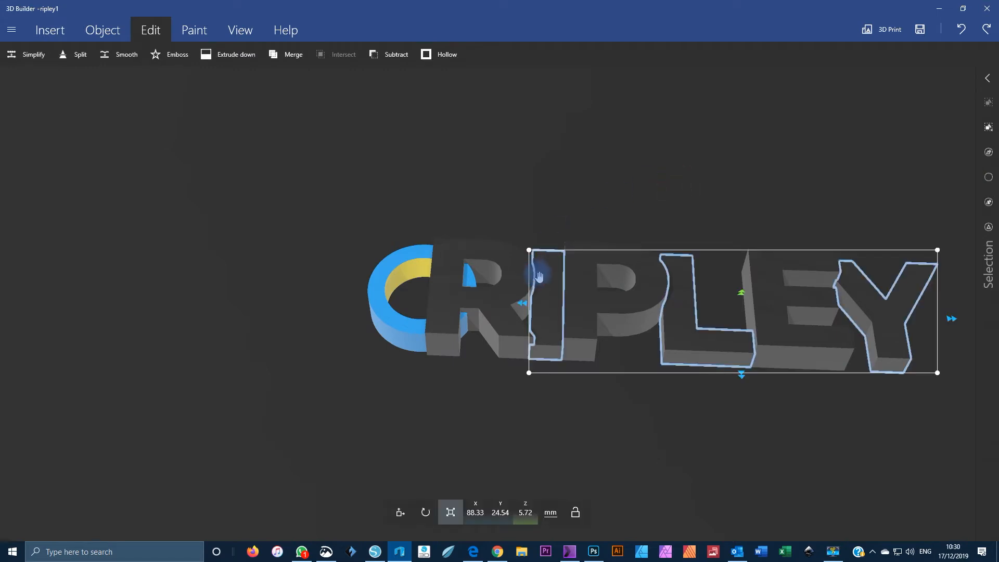
click(523, 277)
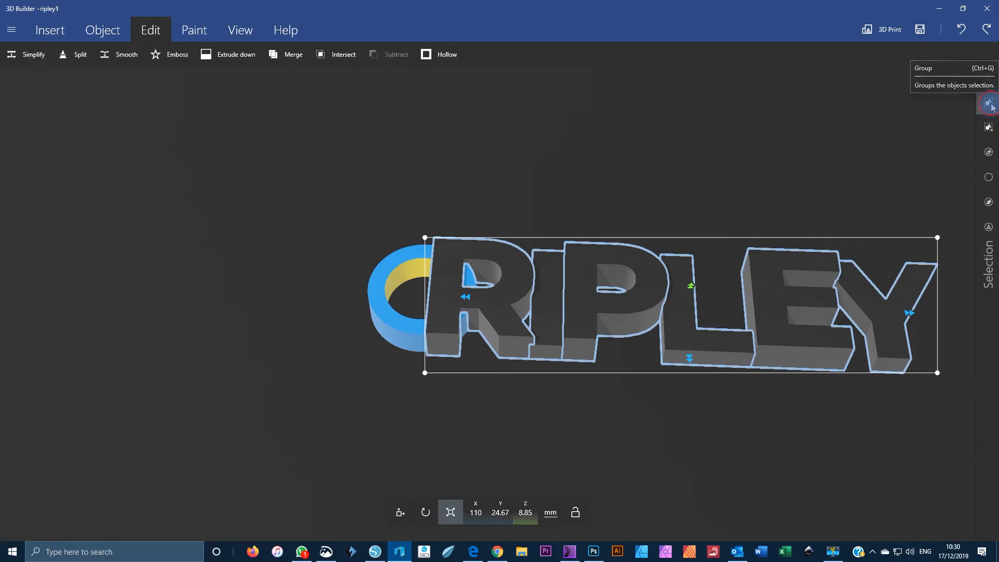
click(990, 104)
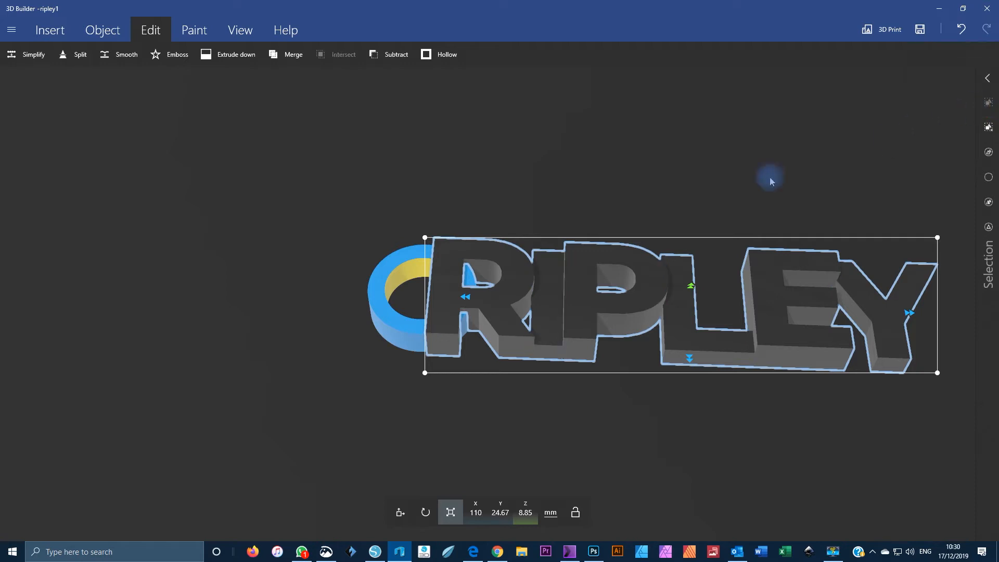
Step: Try intersecting the ring with the grouped RIPLEY letters, and undo the intersection
click(394, 322)
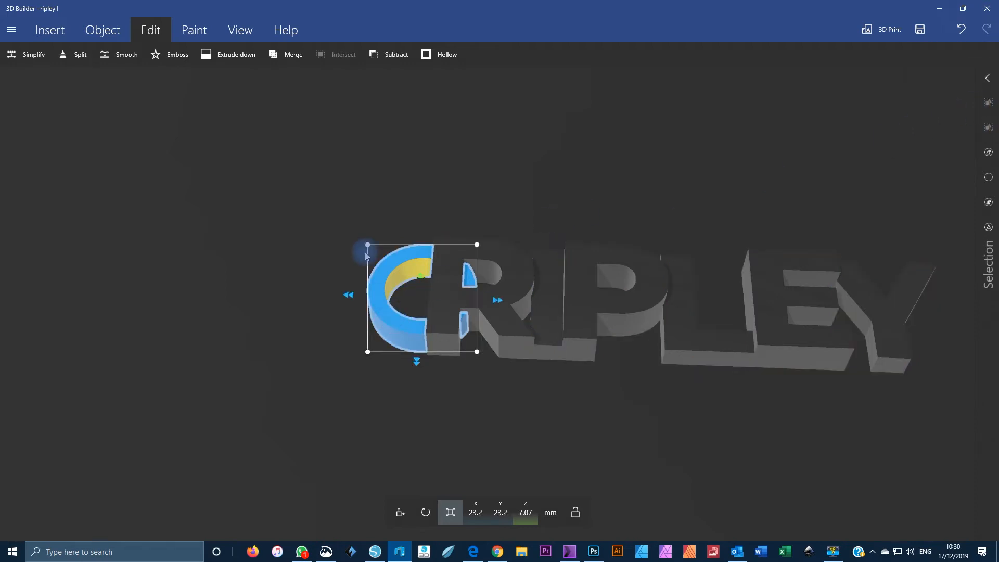
click(990, 153)
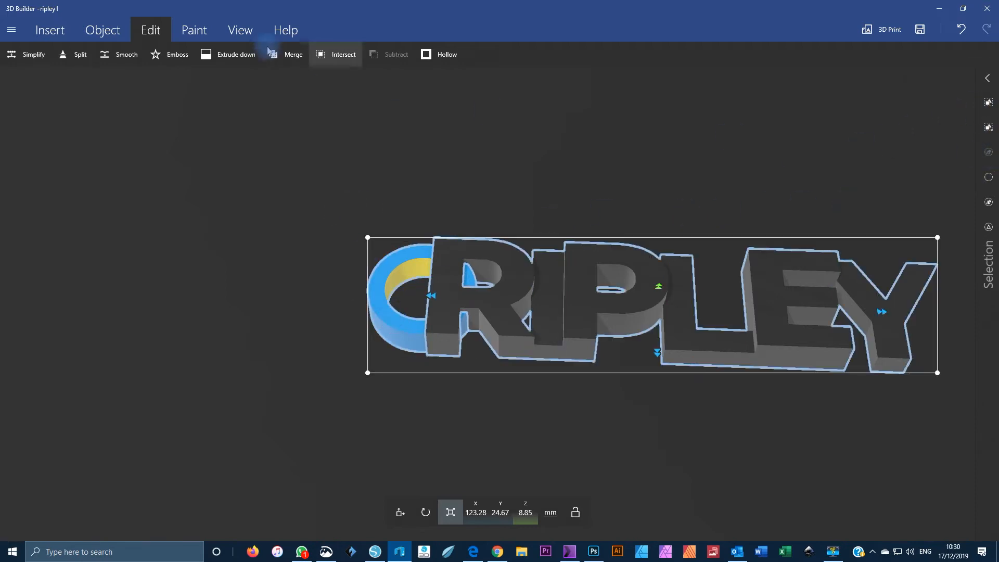
click(334, 58)
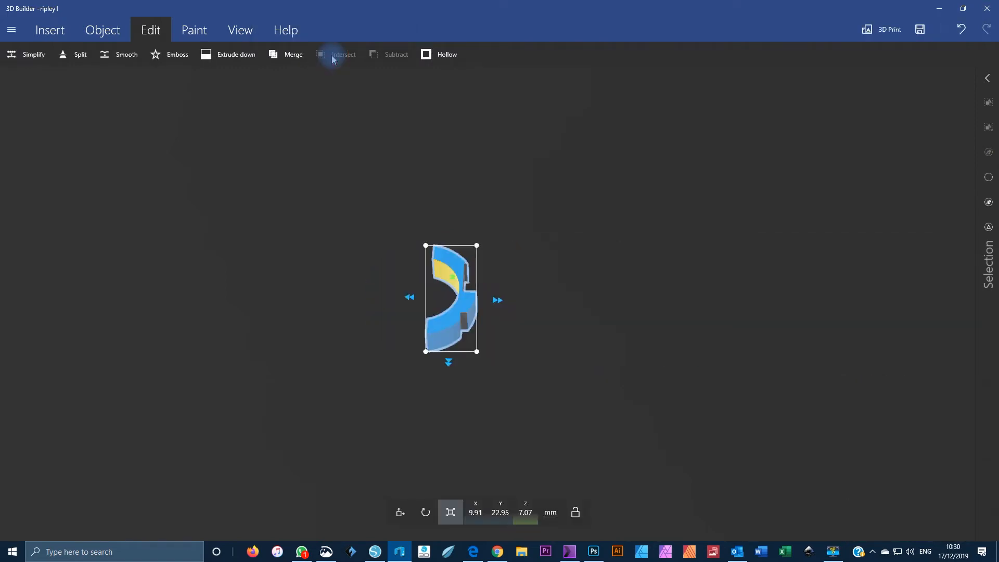
click(962, 29)
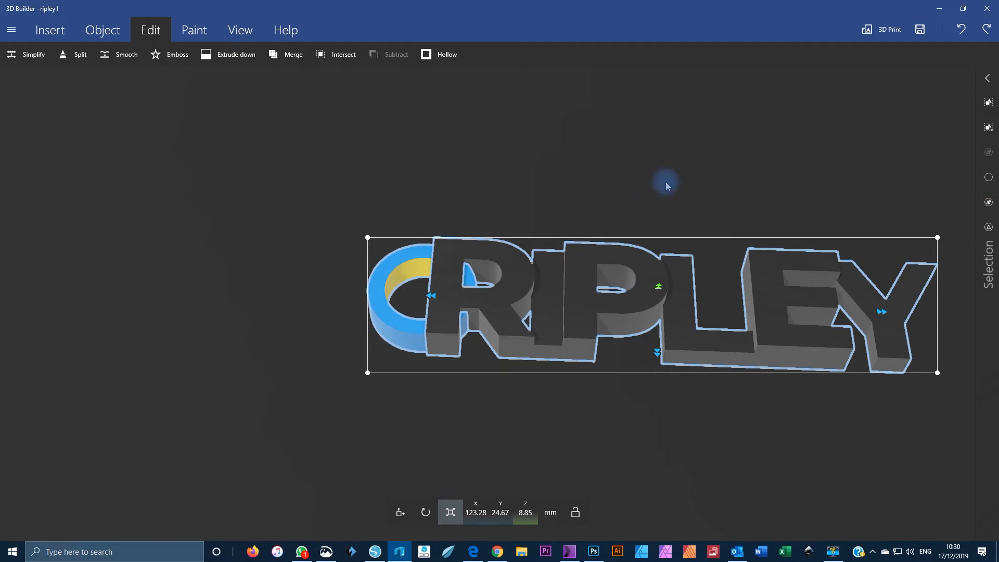
click(569, 171)
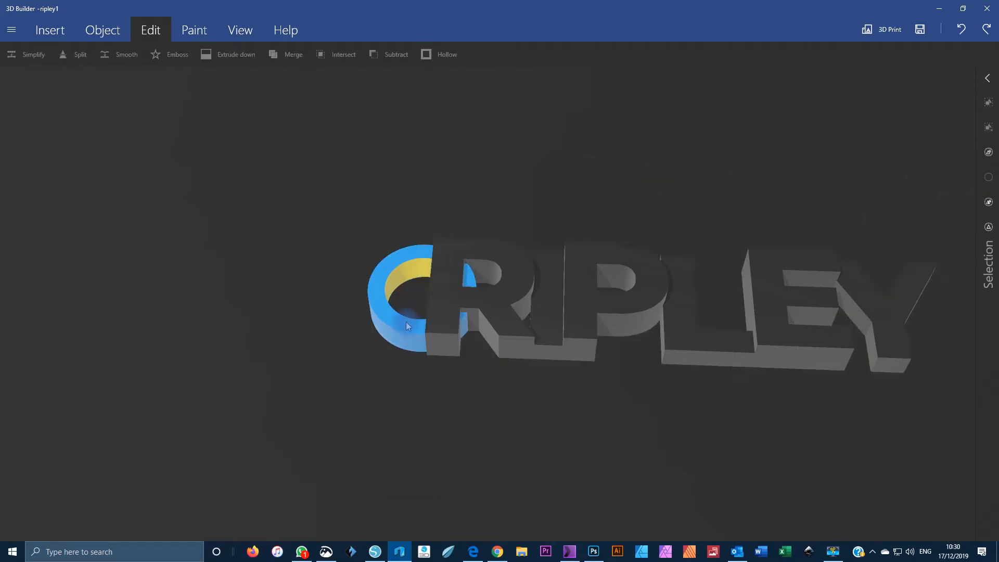
drag(465, 430, 465, 460)
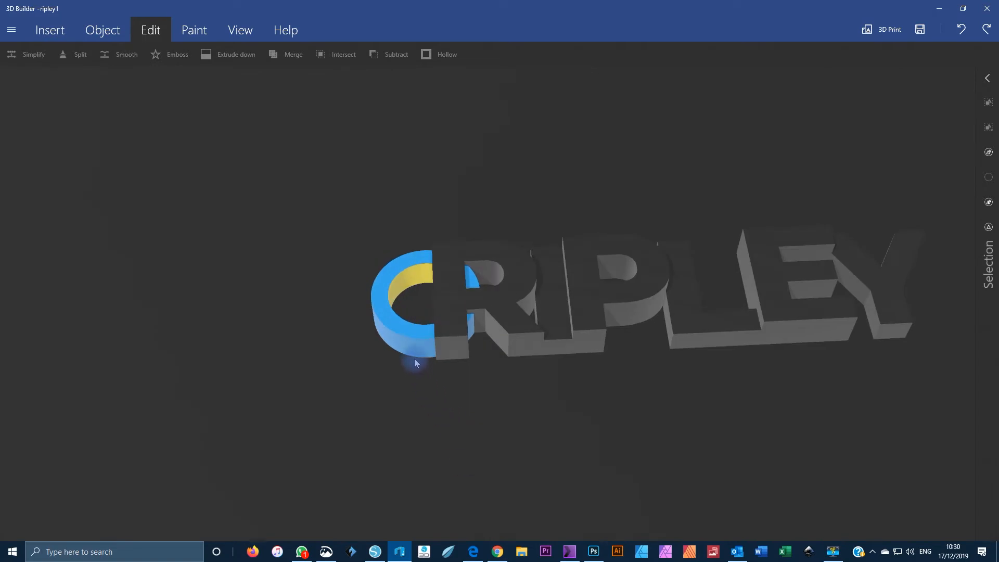
drag(353, 367, 336, 347)
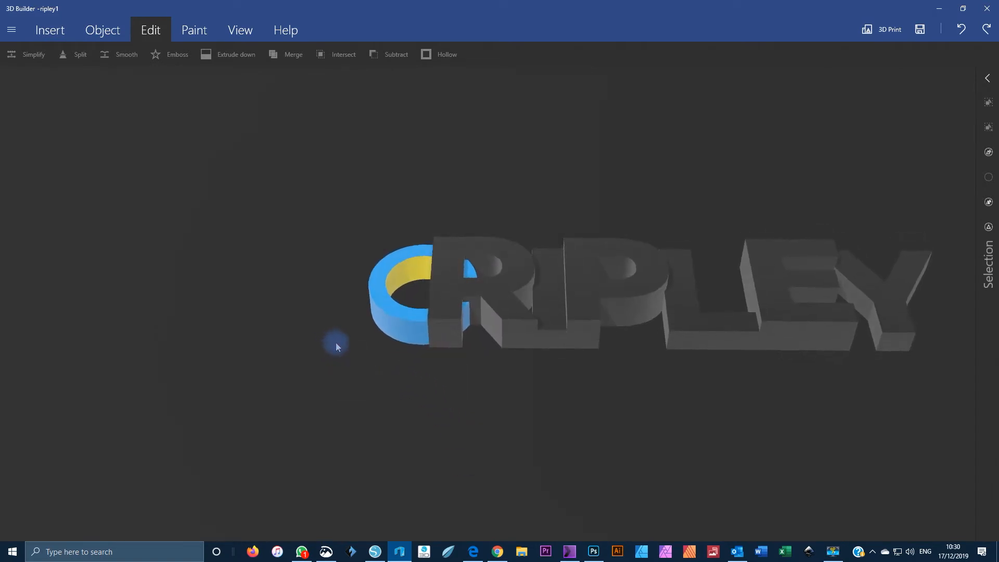
click(50, 30)
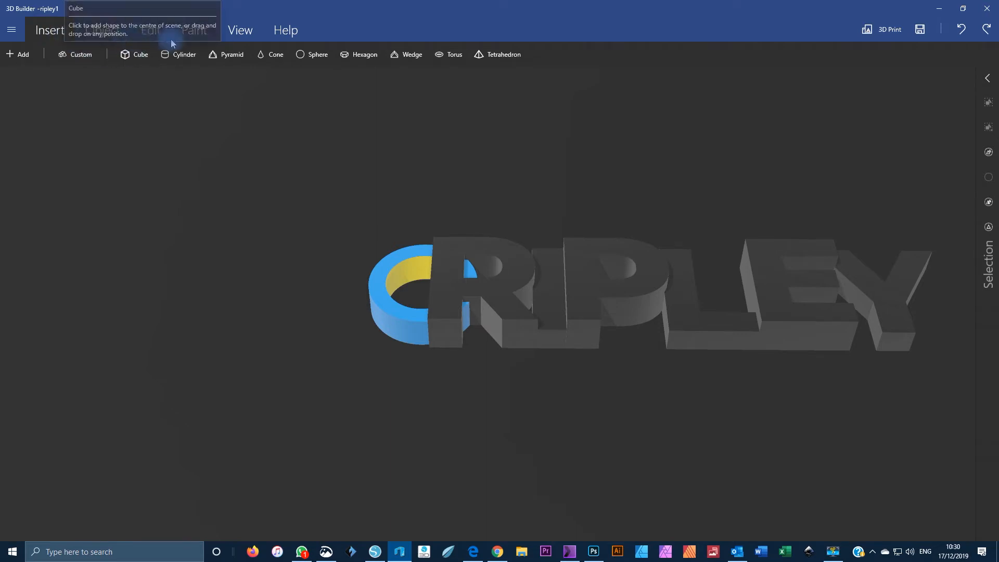
click(240, 30)
click(400, 326)
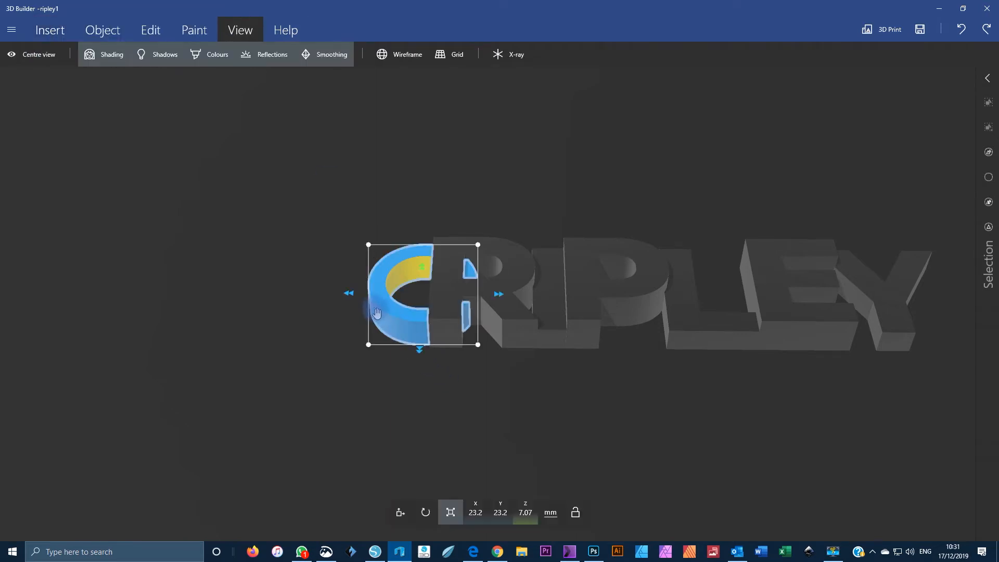
click(103, 30)
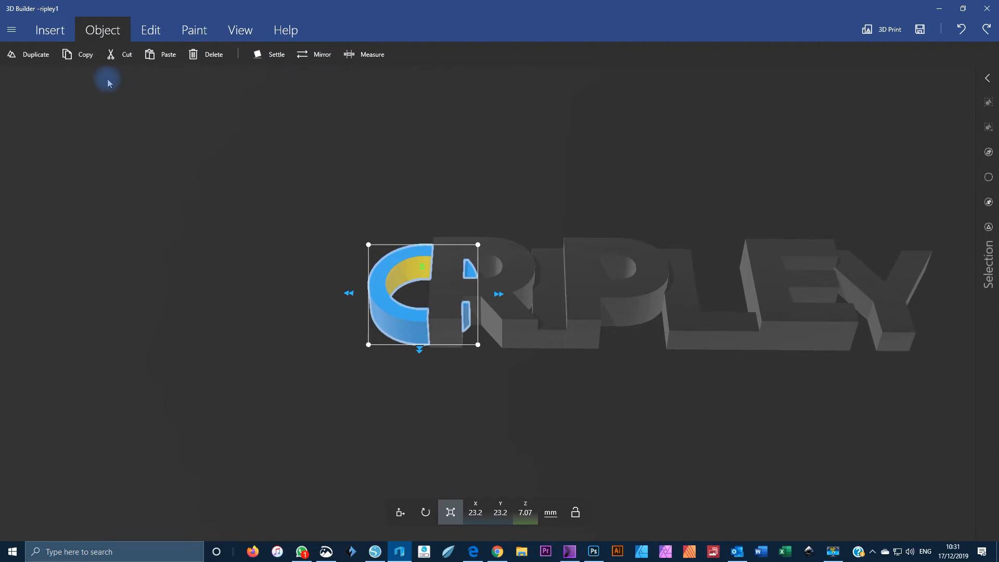
Step: Start splitting the ring and stand the cutting plane upright with a pitch of 90 degrees
click(148, 30)
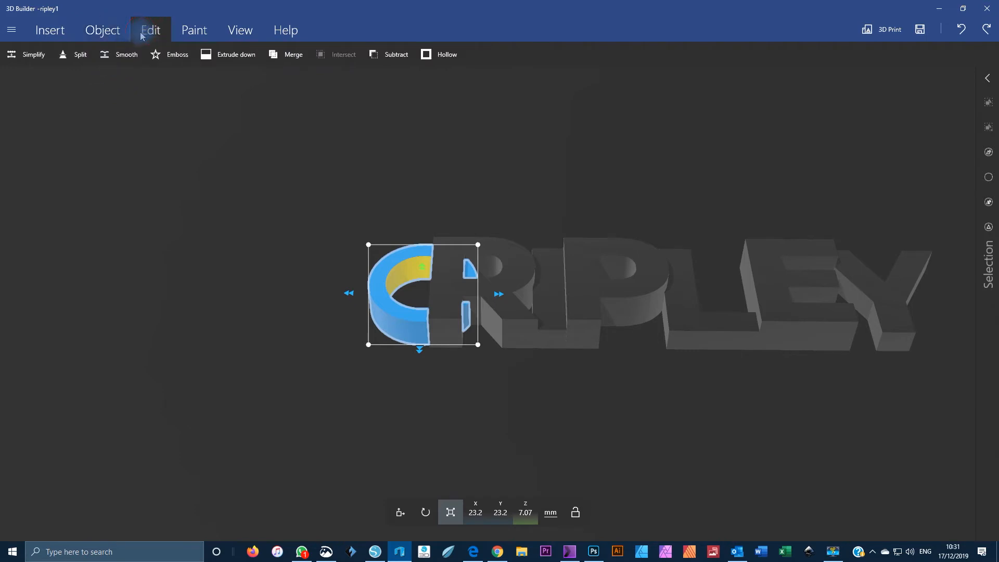
click(78, 56)
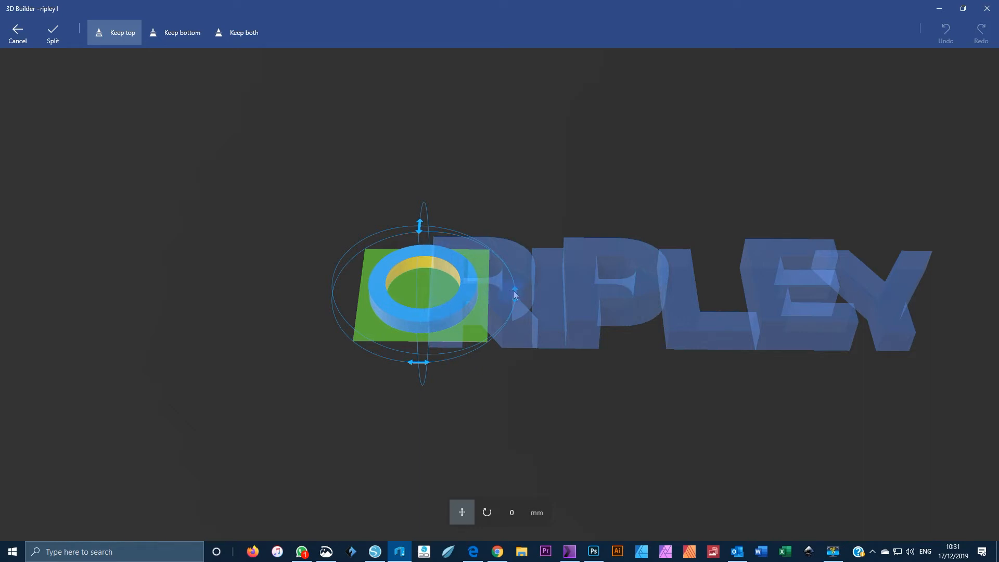
drag(516, 295, 509, 501)
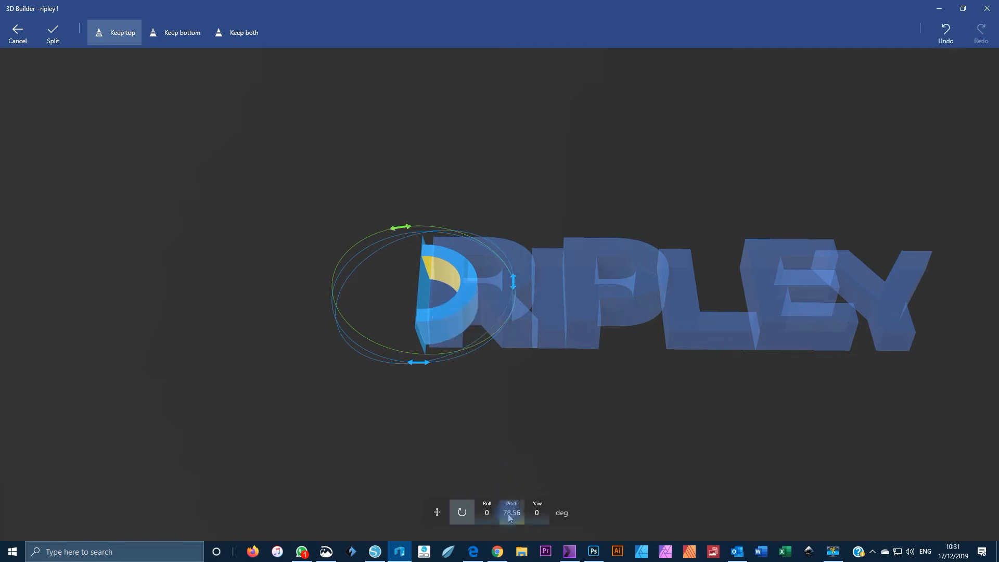
right_drag(448, 414, 508, 412)
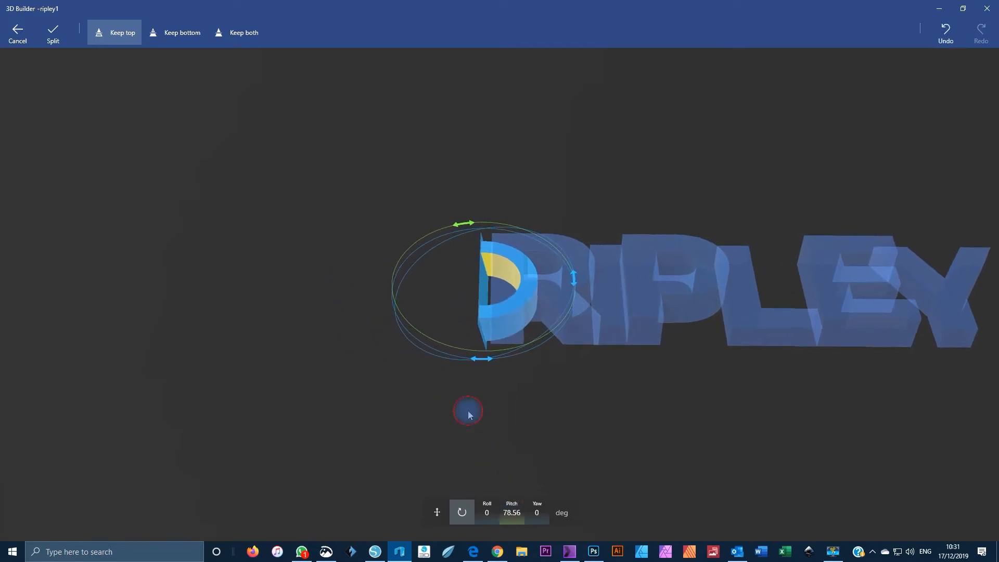
click(512, 506)
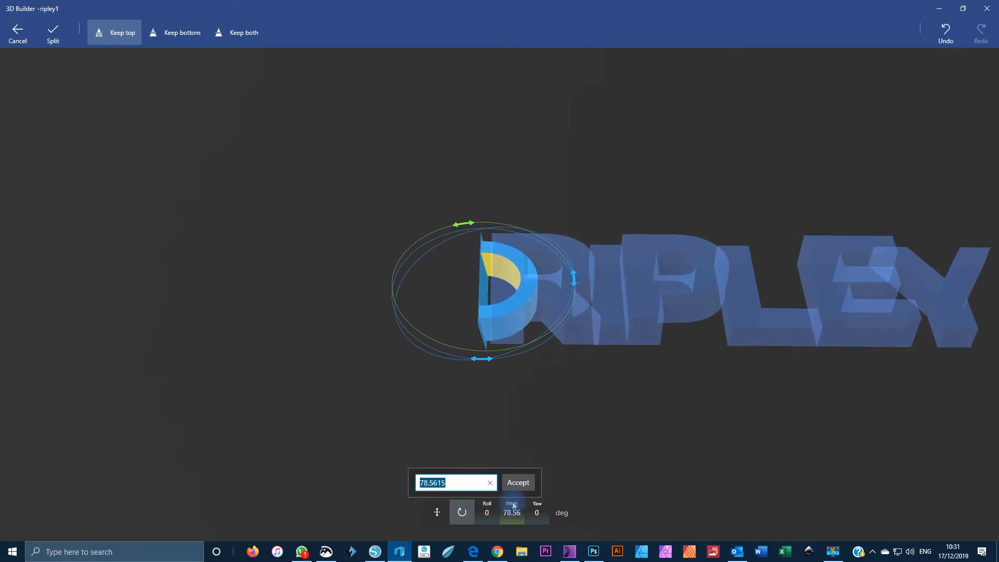
key(Return)
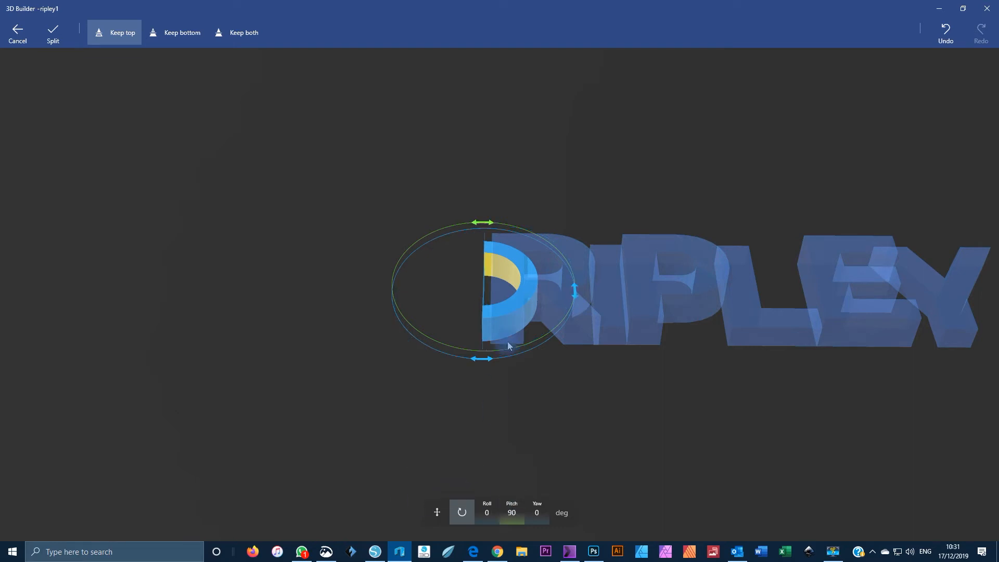
Step: Offset the cutting plane to about -4.03 mm, inside the R's stem, and split the ring keeping the bottom part
click(438, 514)
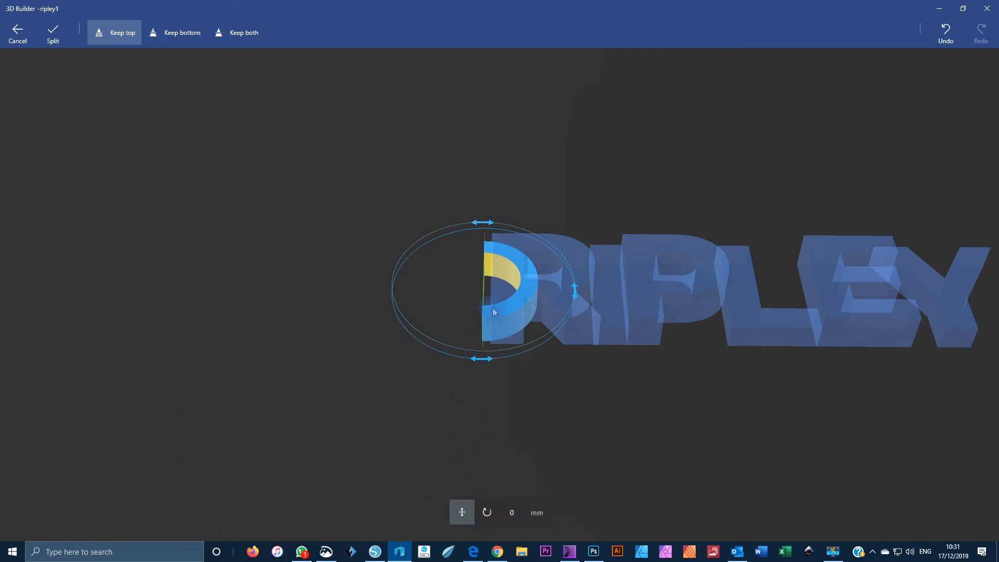
drag(486, 295, 505, 295)
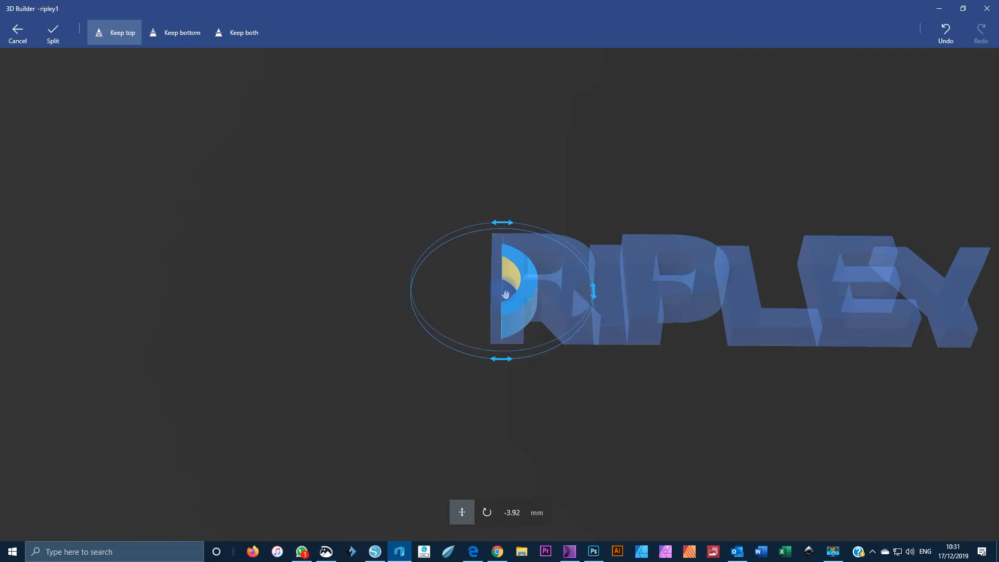
click(169, 35)
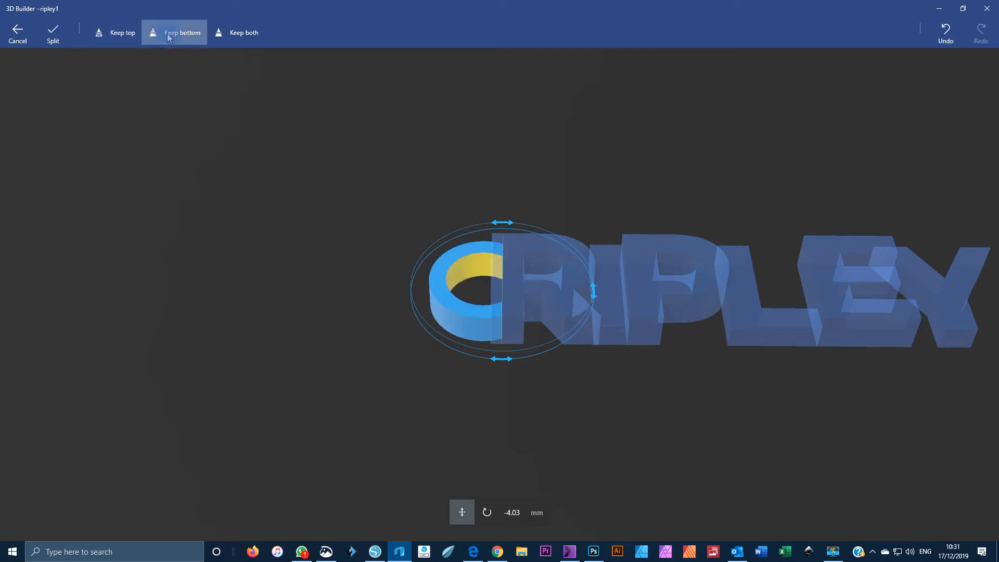
click(54, 34)
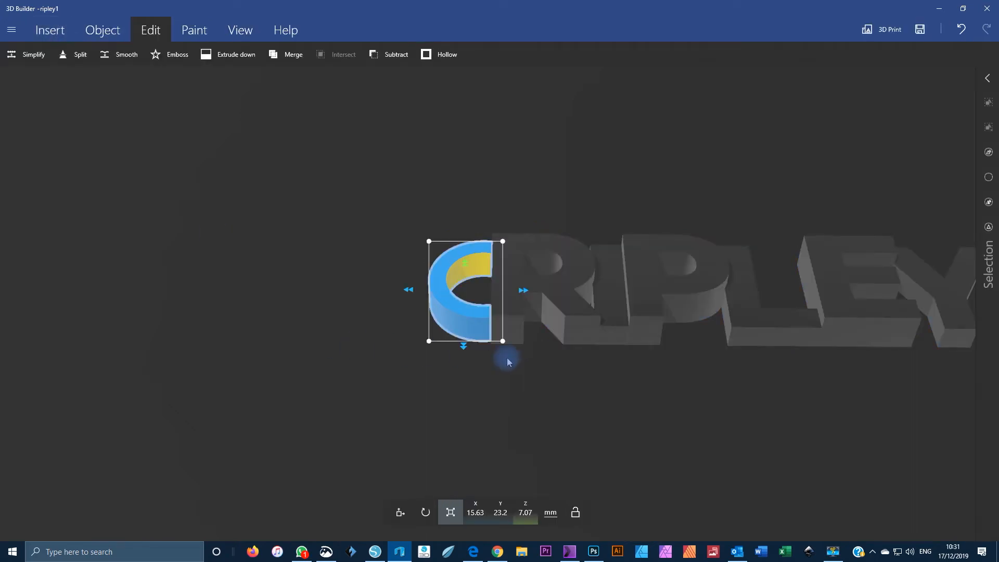
Step: Examine in X-ray view how the cut ring ends inside the R's stem, then restore the solid view
click(240, 30)
click(512, 52)
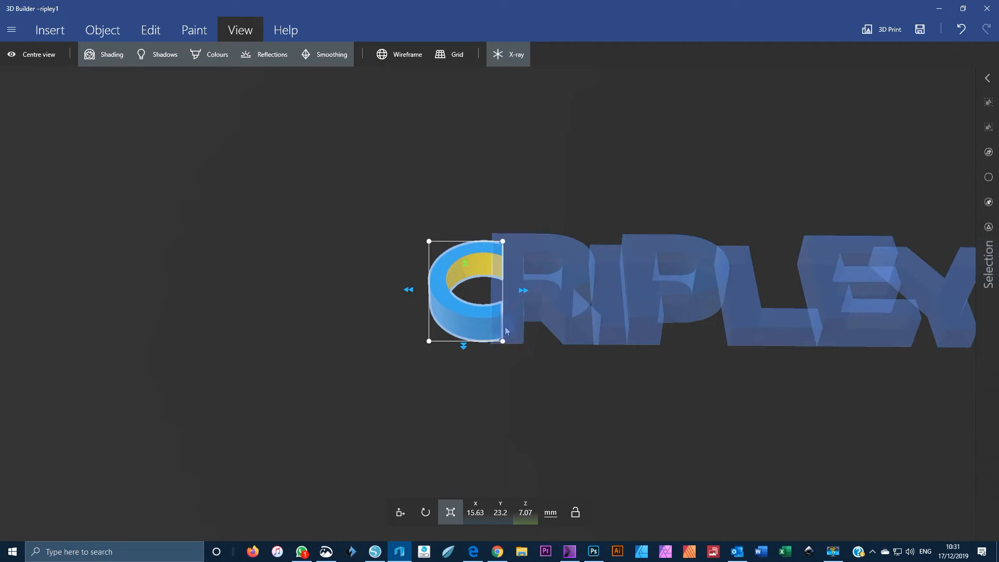
scroll(514, 348, up, 6)
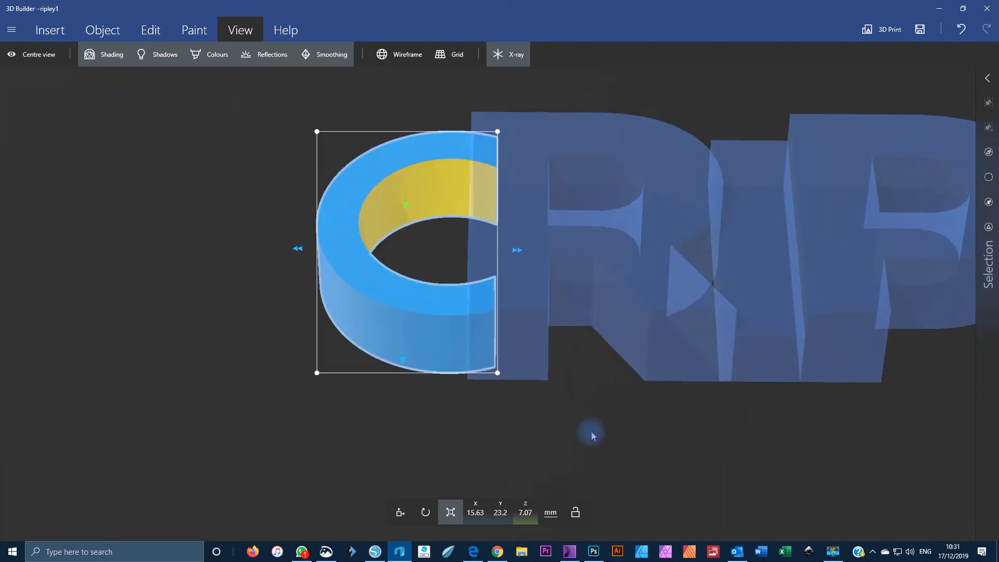
drag(589, 389, 585, 345)
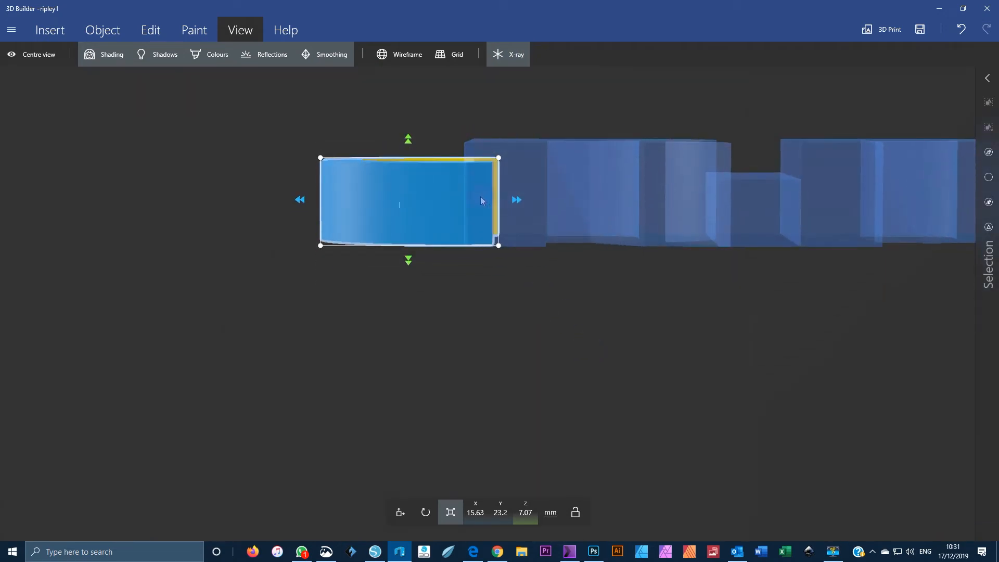
right_drag(564, 314, 571, 353)
drag(572, 352, 591, 423)
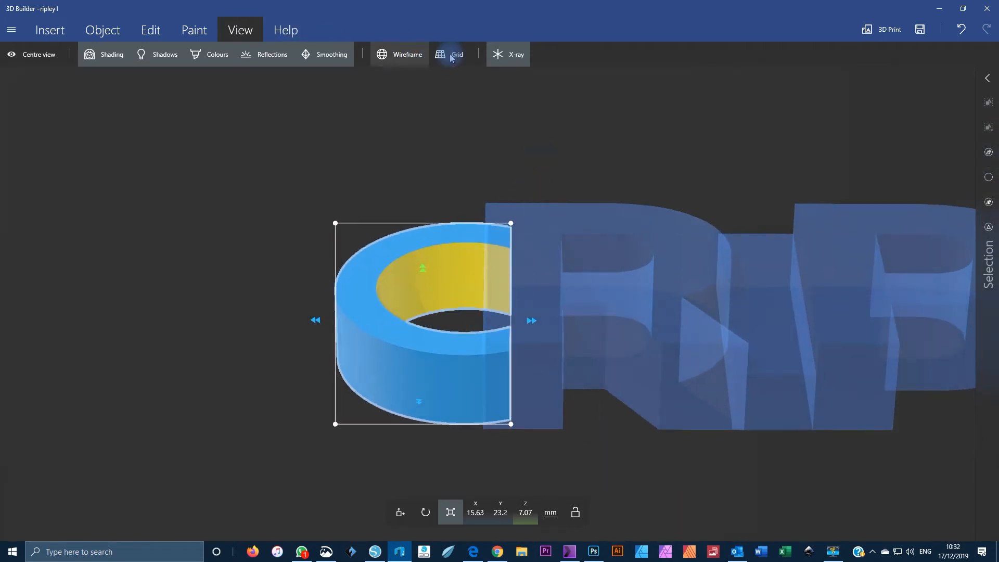
click(499, 56)
drag(566, 136, 430, 173)
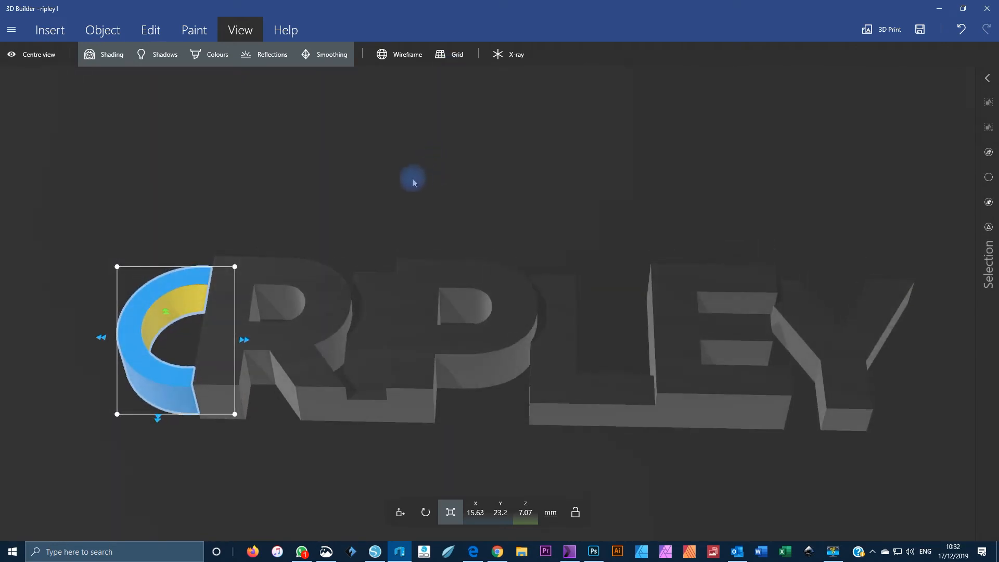
Step: Deselect everything and save the keyring as ripley1 in STL format in the ABC keyrings folder
click(988, 177)
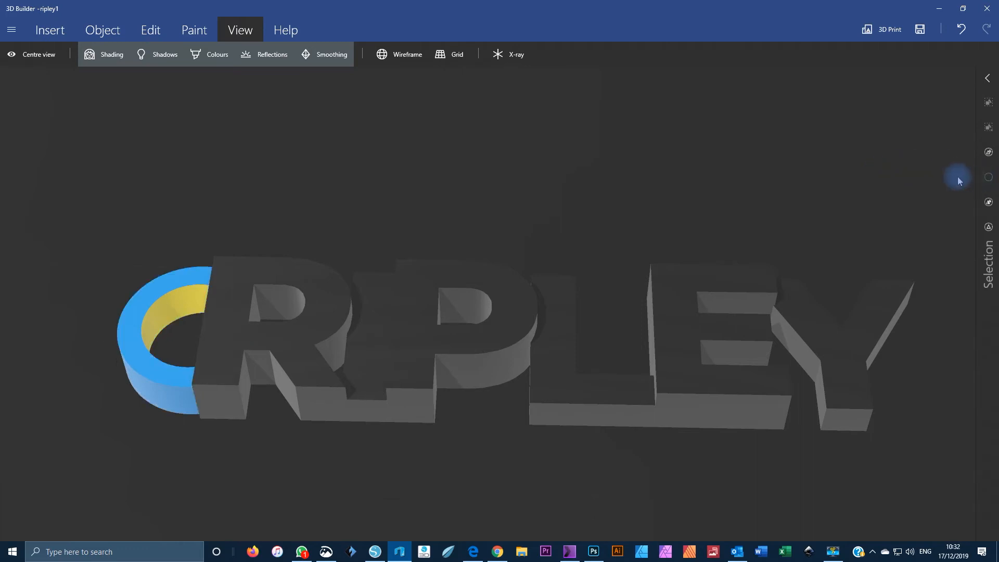
click(17, 34)
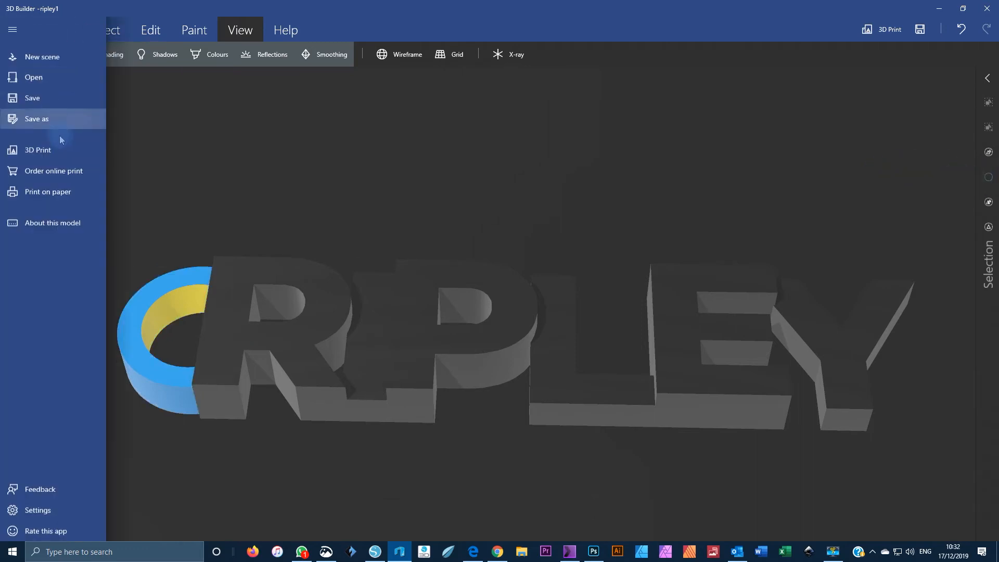
click(51, 122)
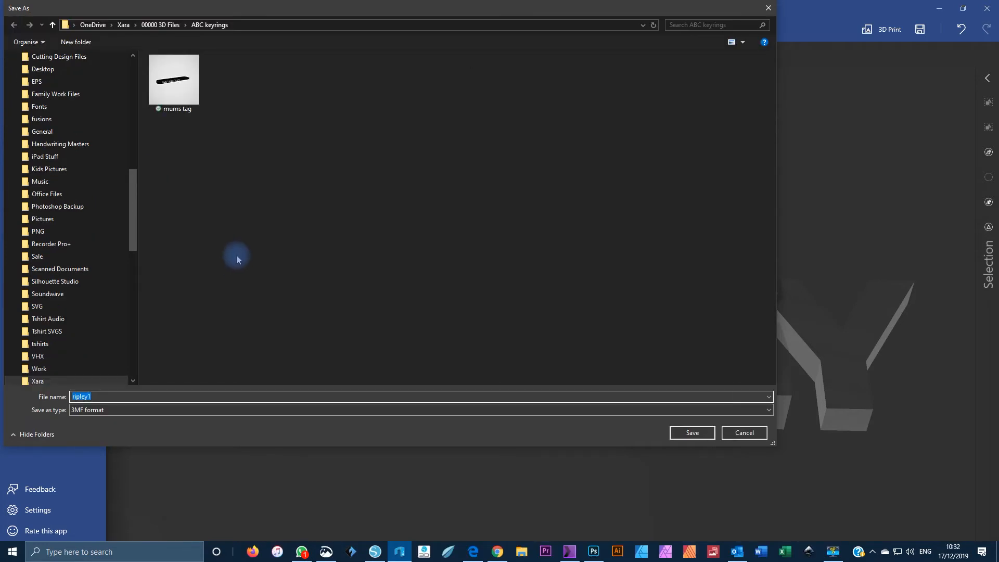
click(86, 410)
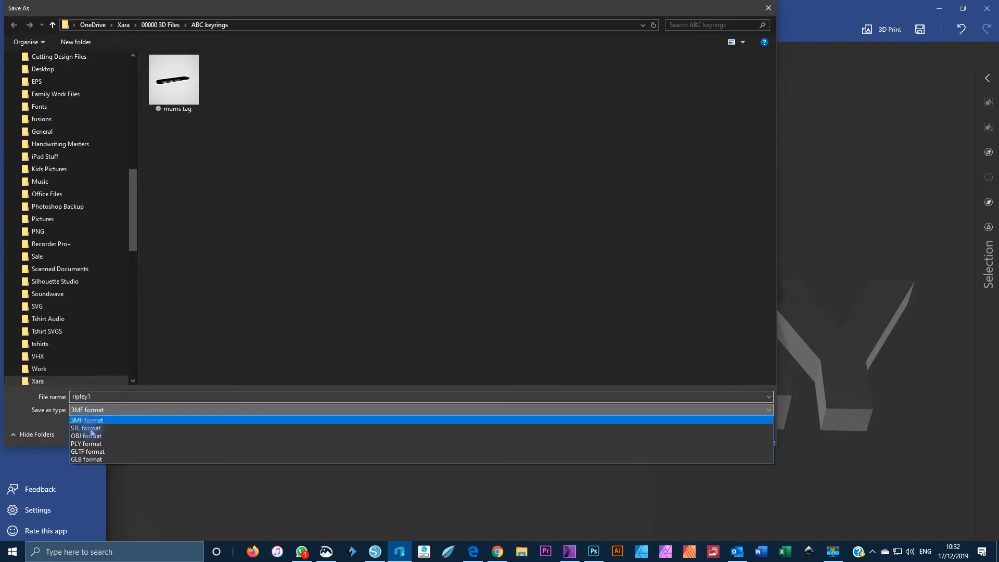
click(89, 428)
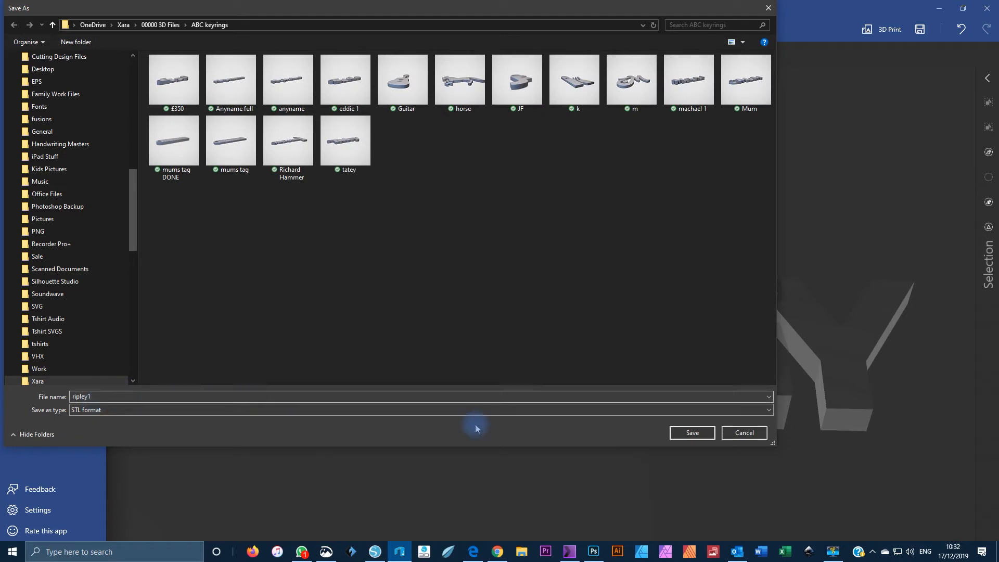
click(693, 433)
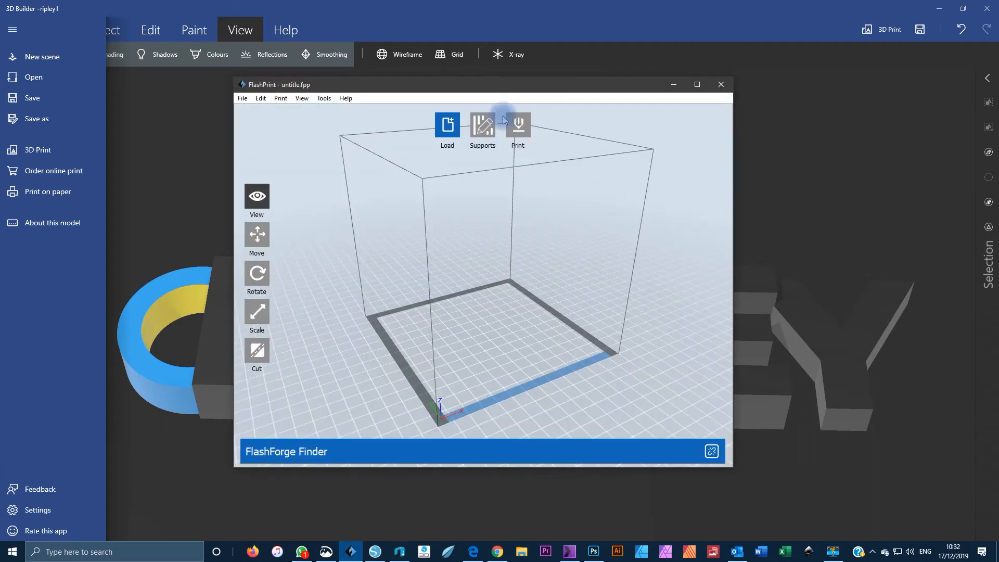
Step: Switch to FlashPrint and load the ripley1 3D model from the ABC keyrings folder inside 00000 3D Files
click(443, 122)
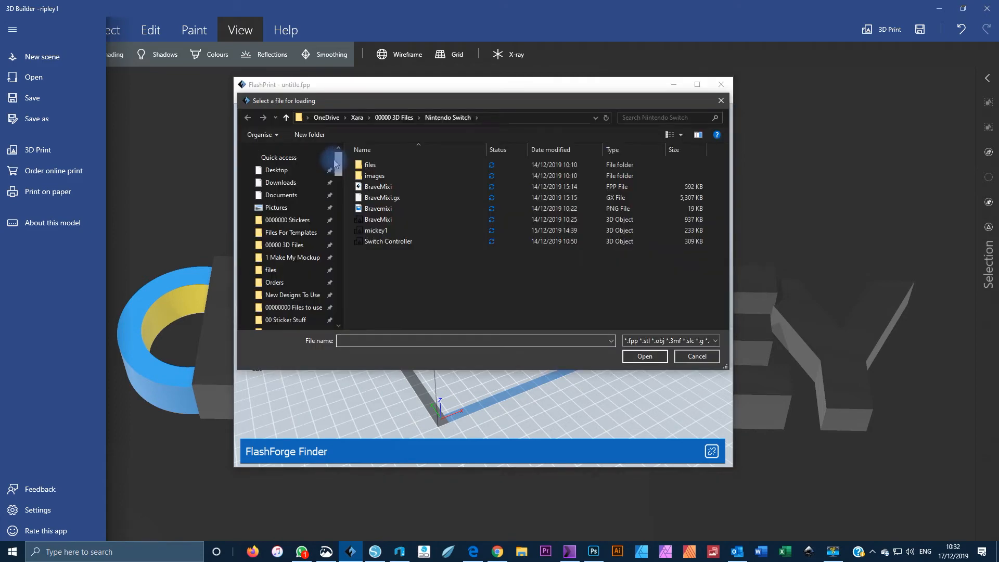
click(270, 245)
scroll(439, 223, down, 3)
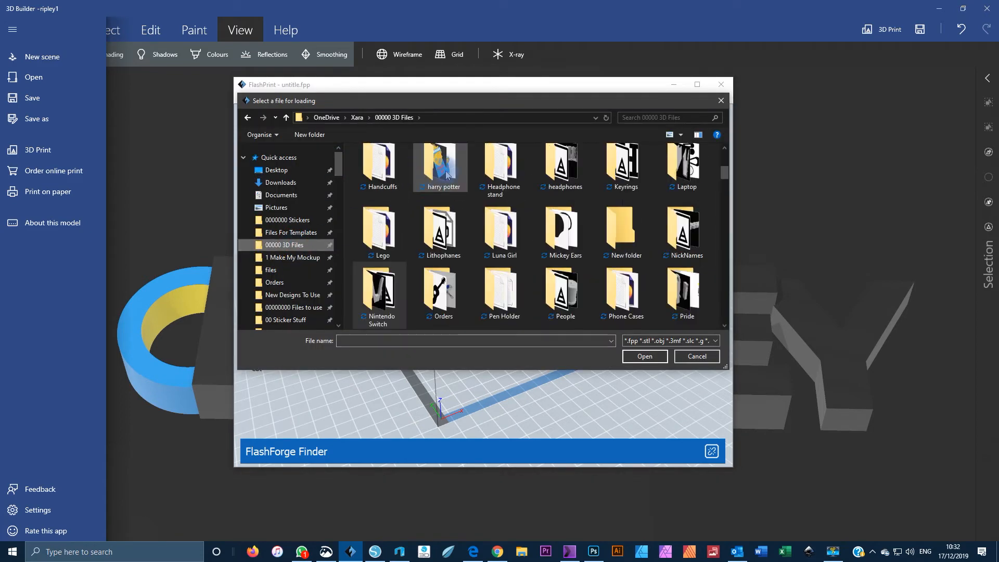
scroll(440, 223, up, 5)
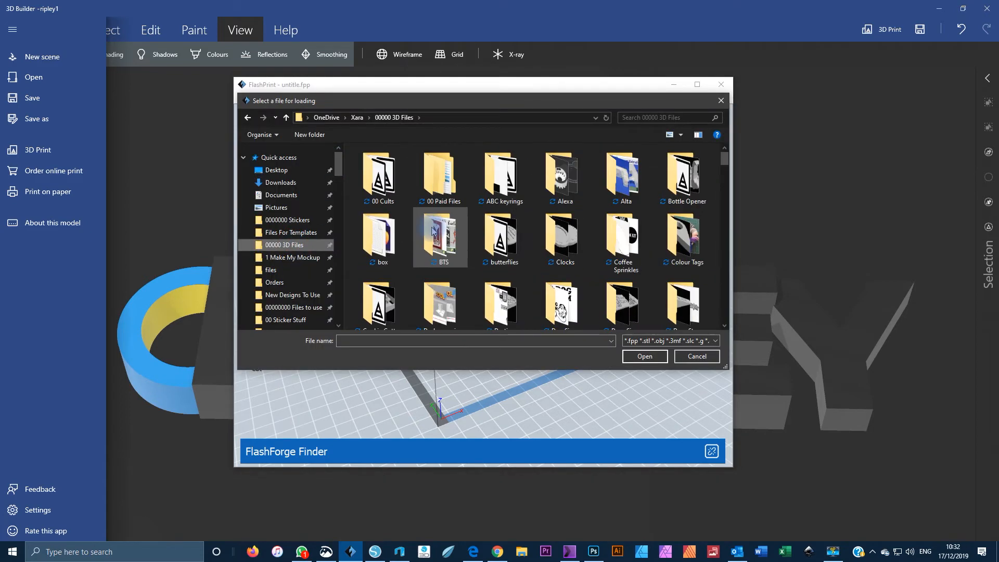
double_click(501, 177)
scroll(489, 246, down, 2)
scroll(489, 246, down, 3)
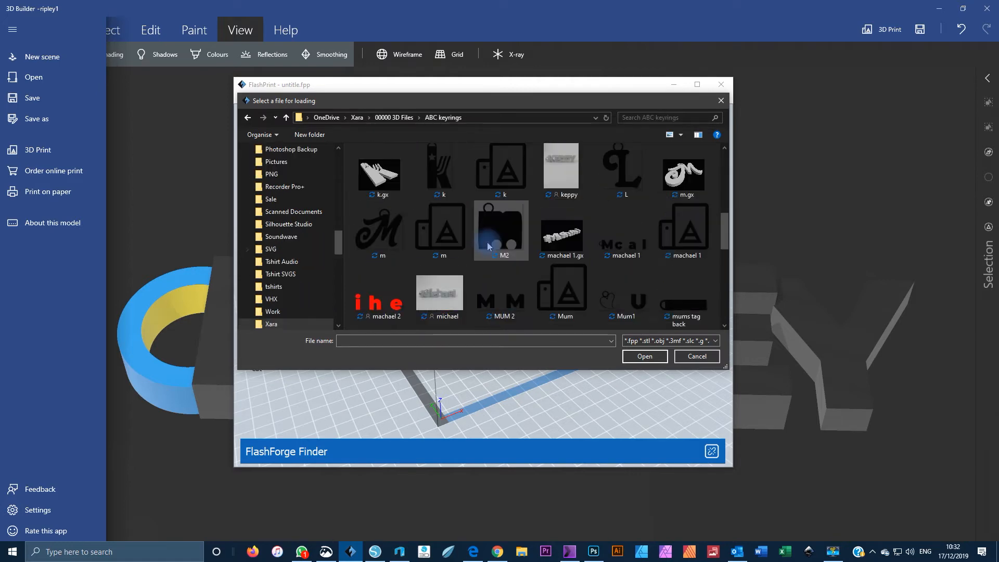
scroll(488, 246, down, 1)
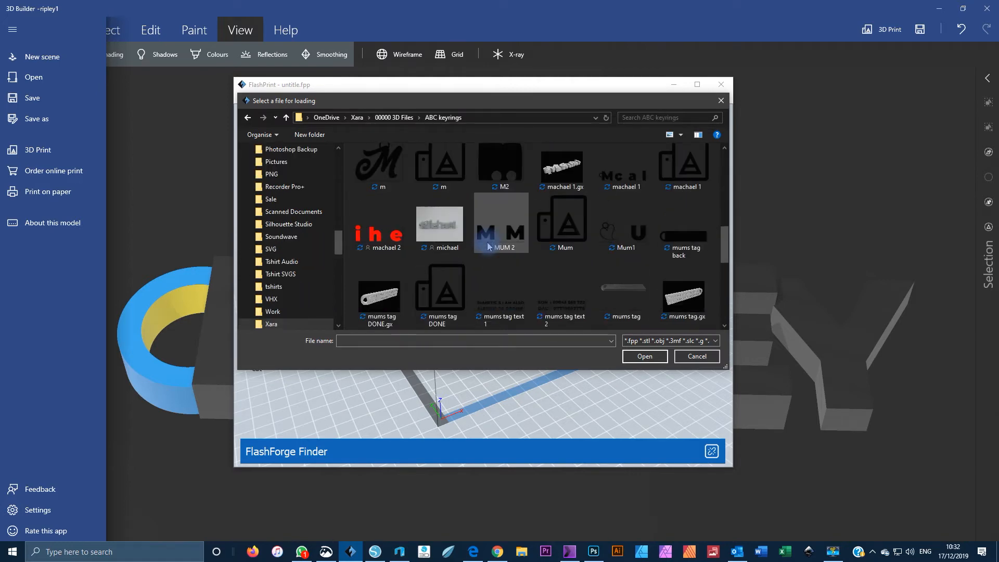
scroll(488, 246, down, 2)
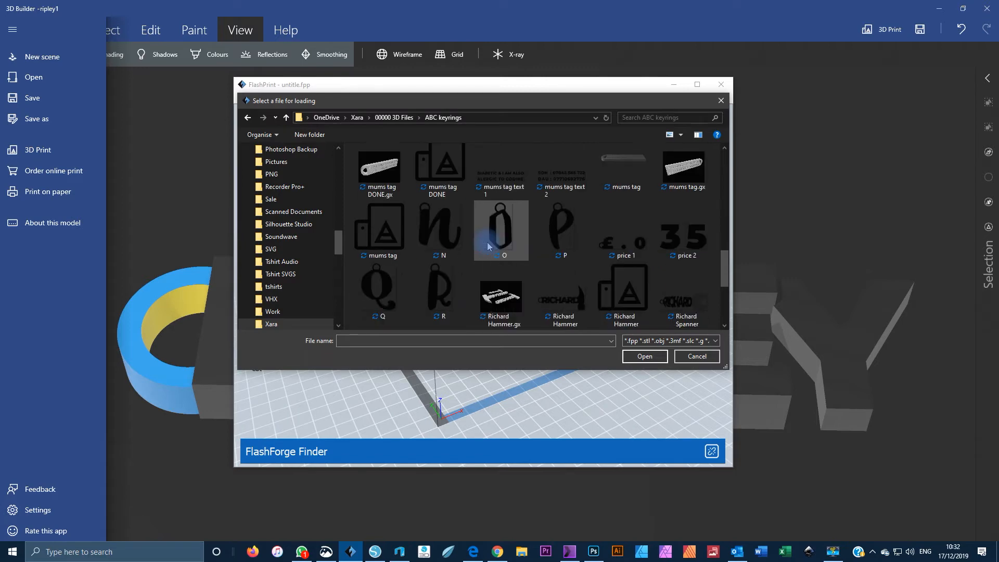
scroll(489, 246, down, 1)
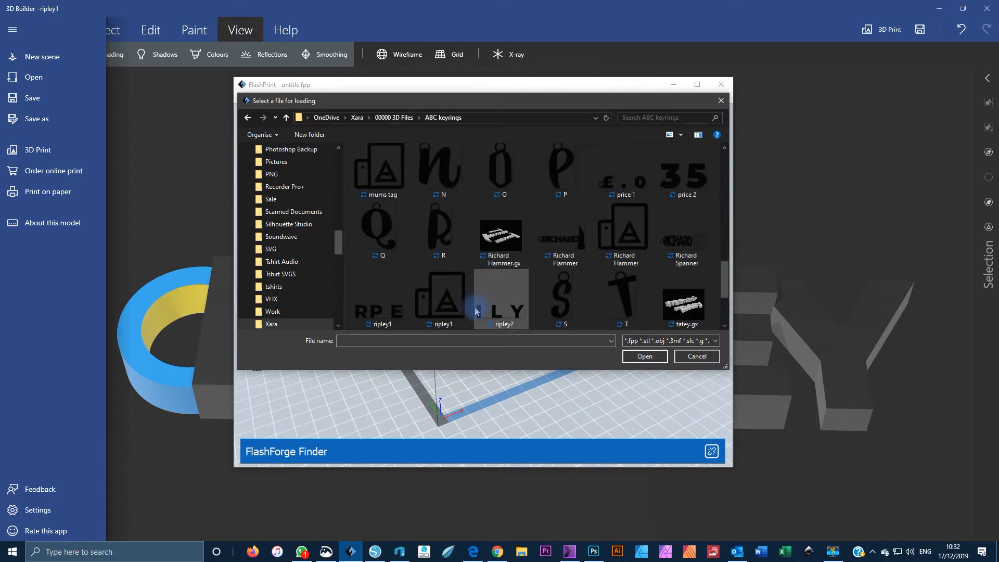
double_click(457, 303)
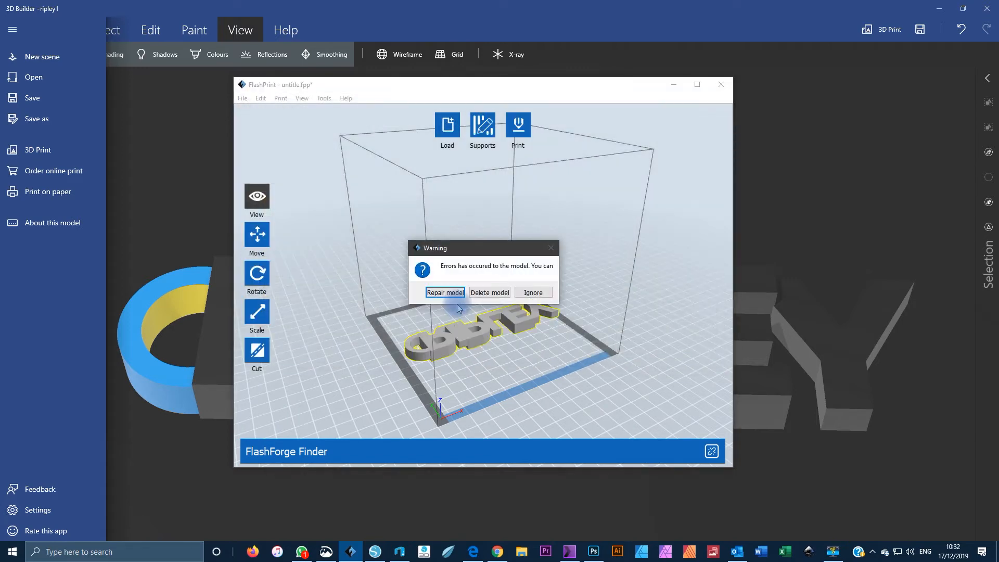
Step: Repair the loaded keyring model and maximize the FlashPrint window
click(447, 292)
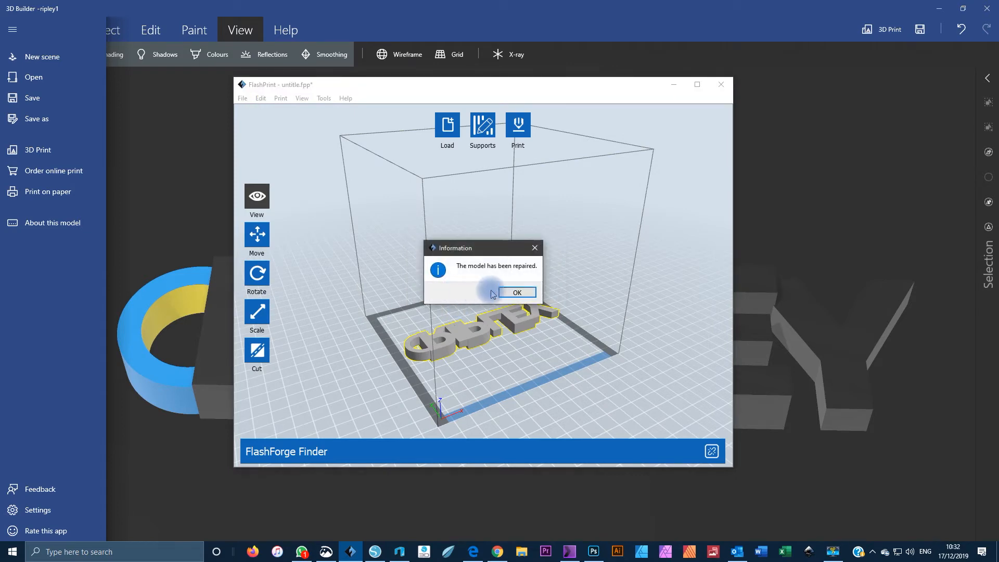
click(516, 292)
drag(470, 88, 468, 5)
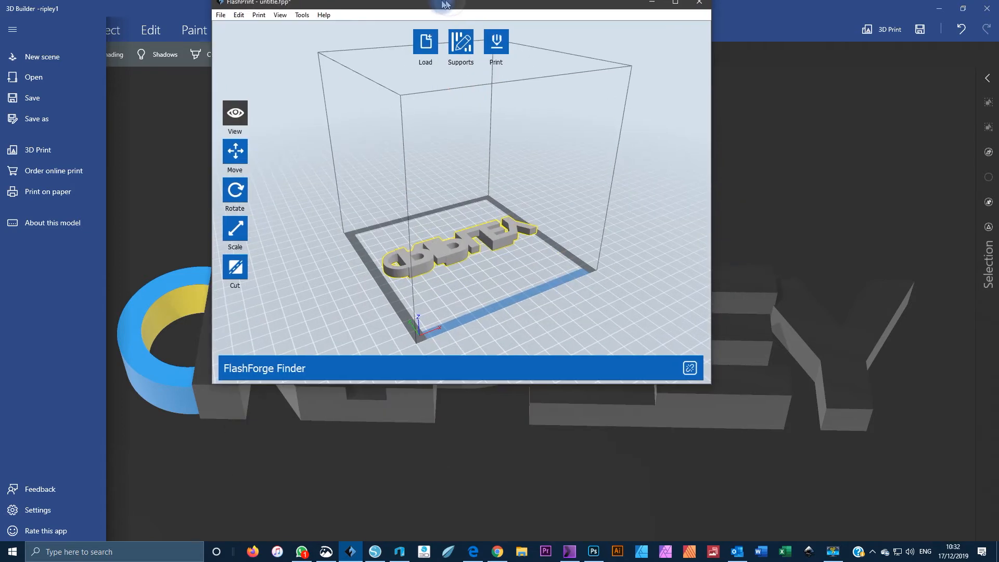
Step: Scale the keyring uniformly to an X dimension of 110 mm
right_drag(497, 383, 483, 348)
click(29, 286)
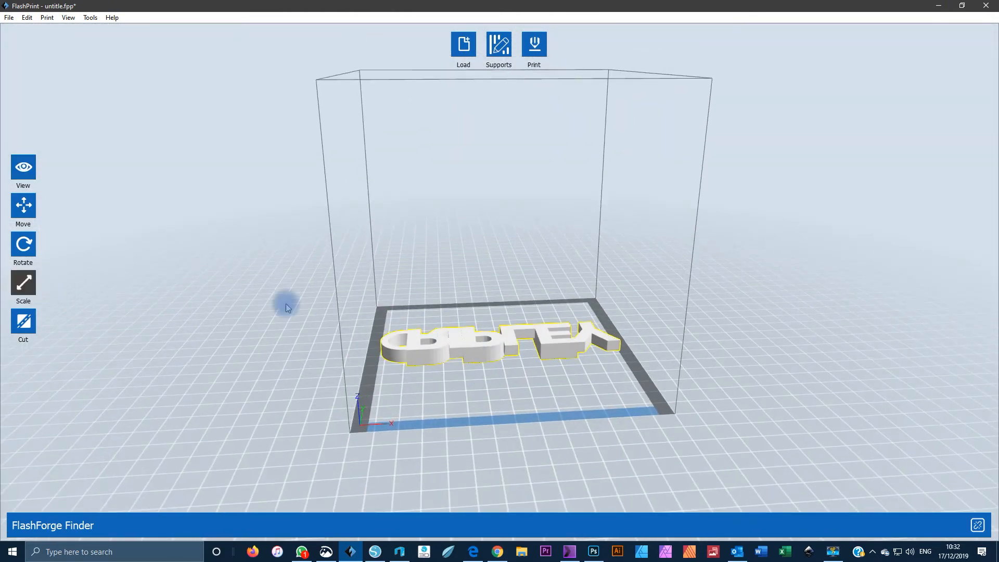
click(26, 284)
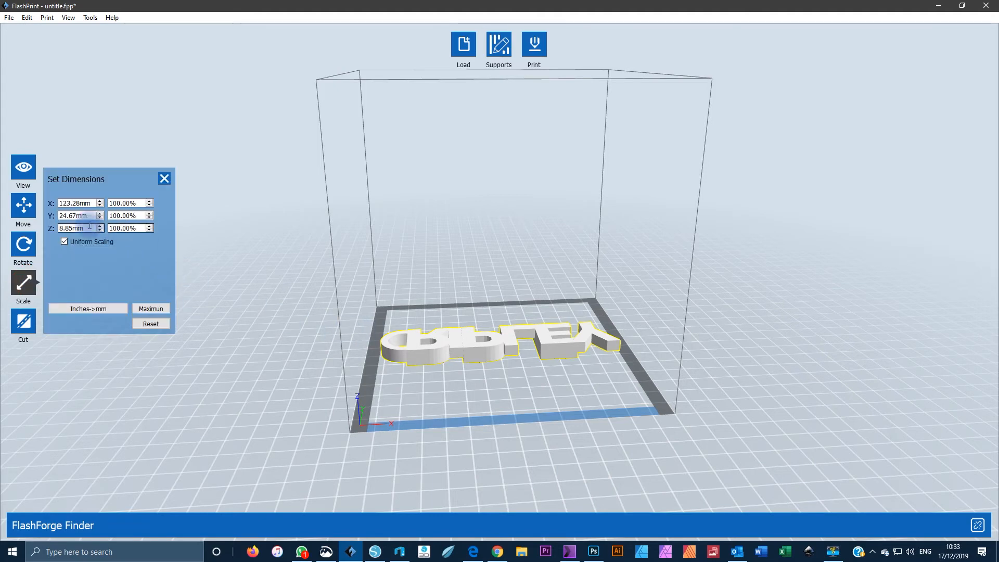
click(86, 203)
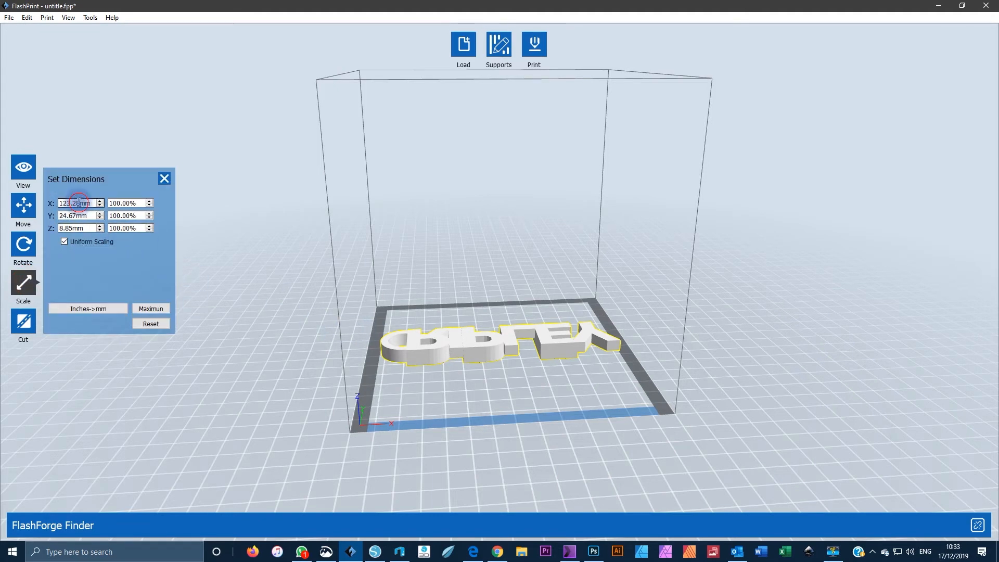
double_click(78, 202)
text(110)
key(Return)
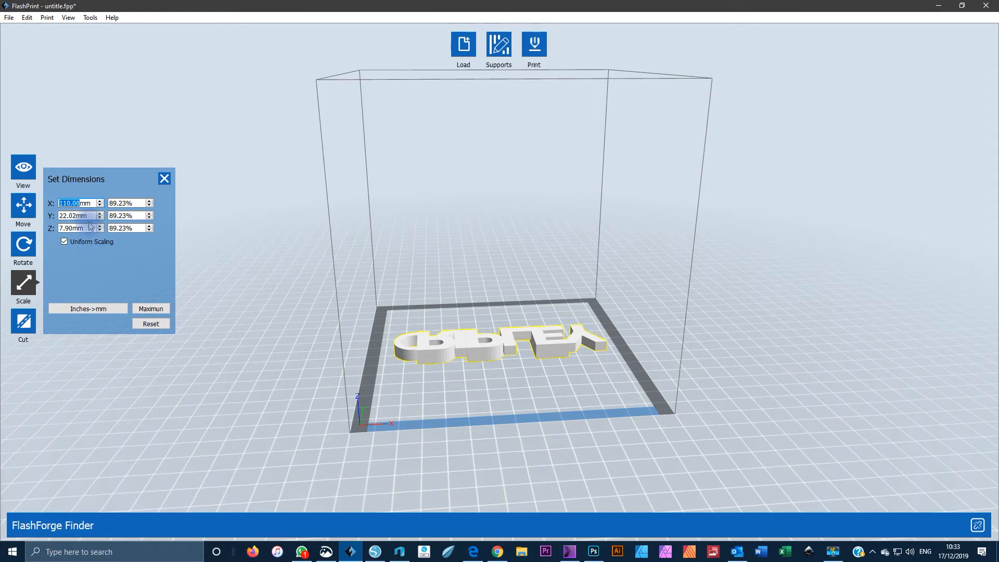
Step: Scale the keyring uniformly to an X dimension of 90 mm, and rotate it 180° about the X axis
key(Return)
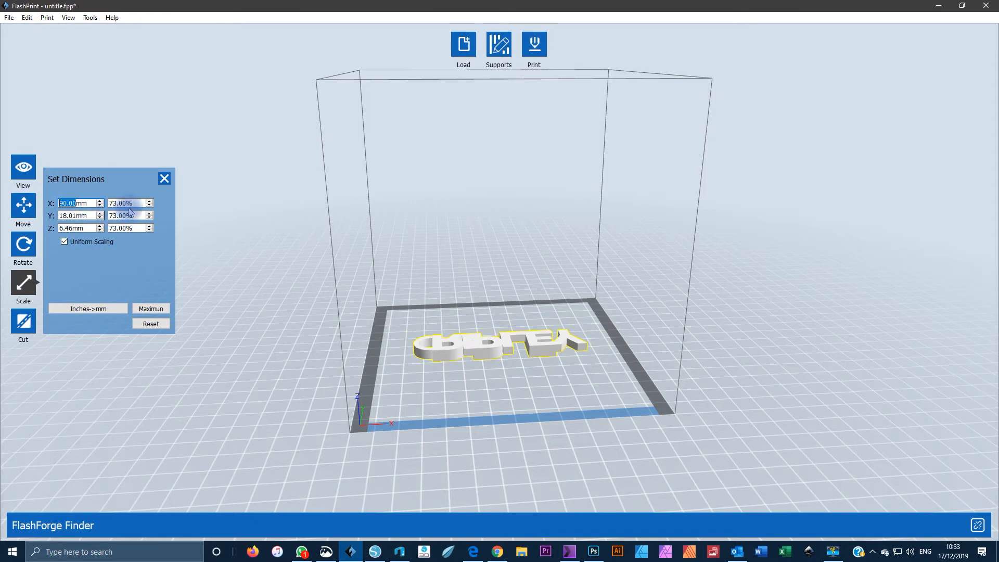
click(165, 178)
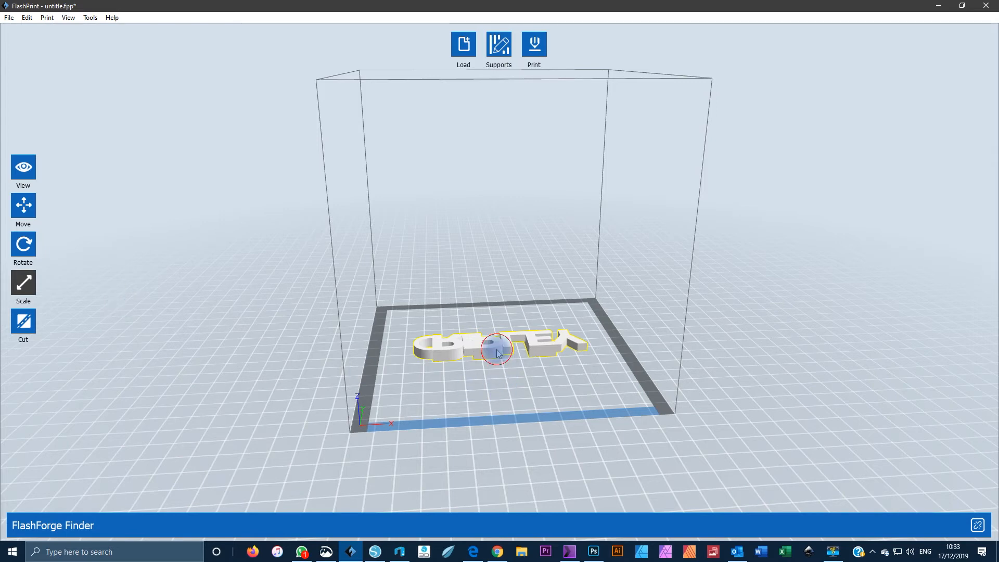
click(24, 243)
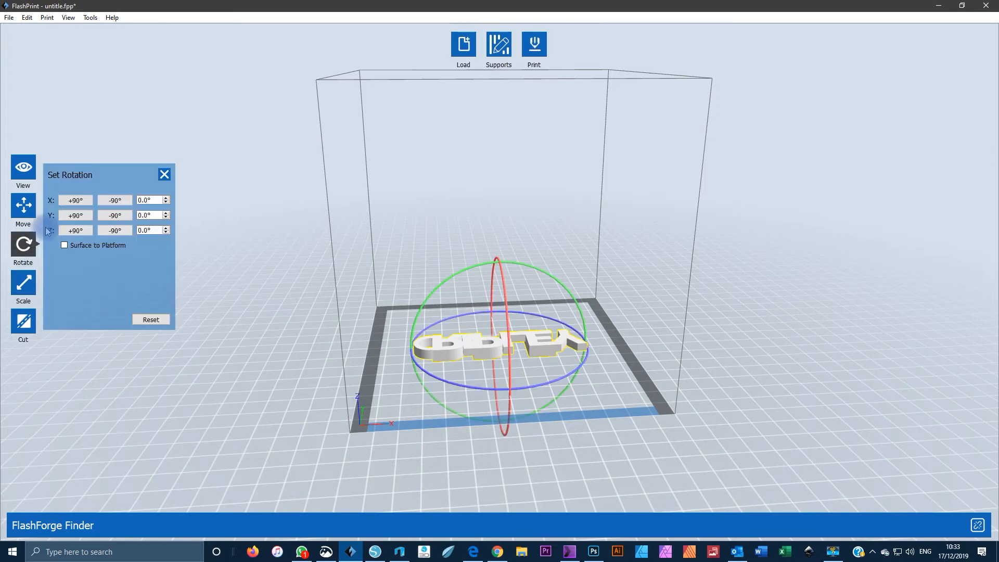
click(78, 201)
click(78, 201)
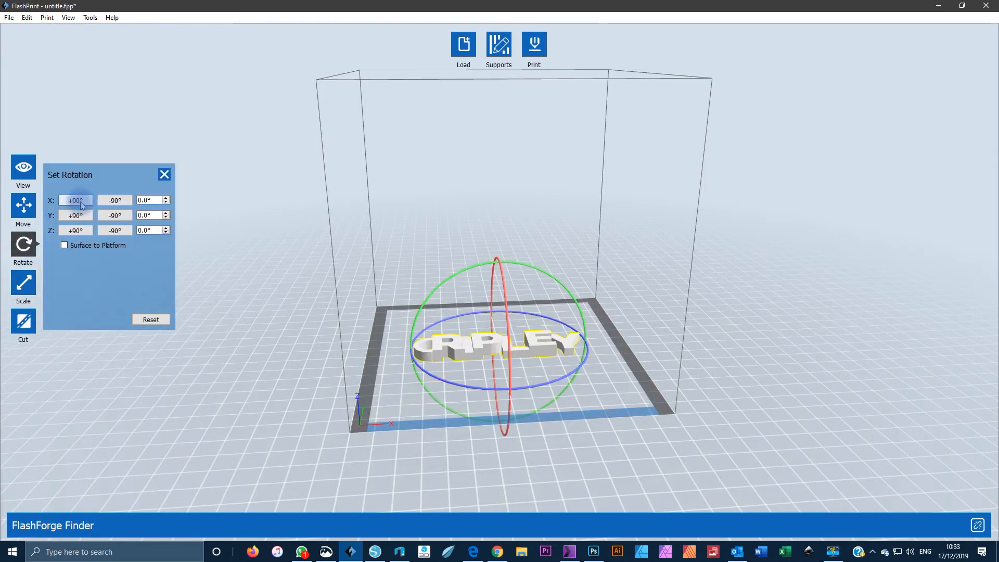
click(438, 382)
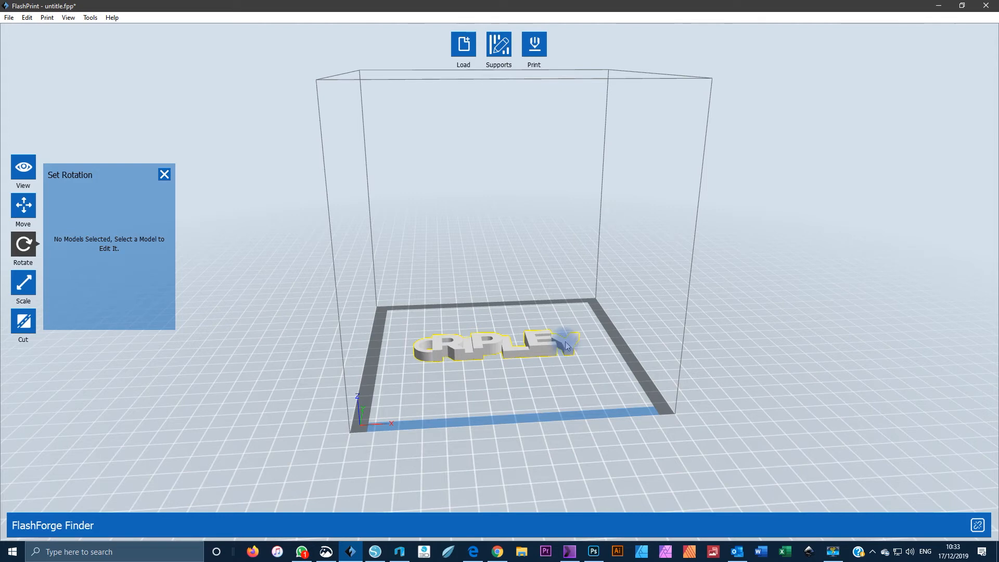
click(29, 17)
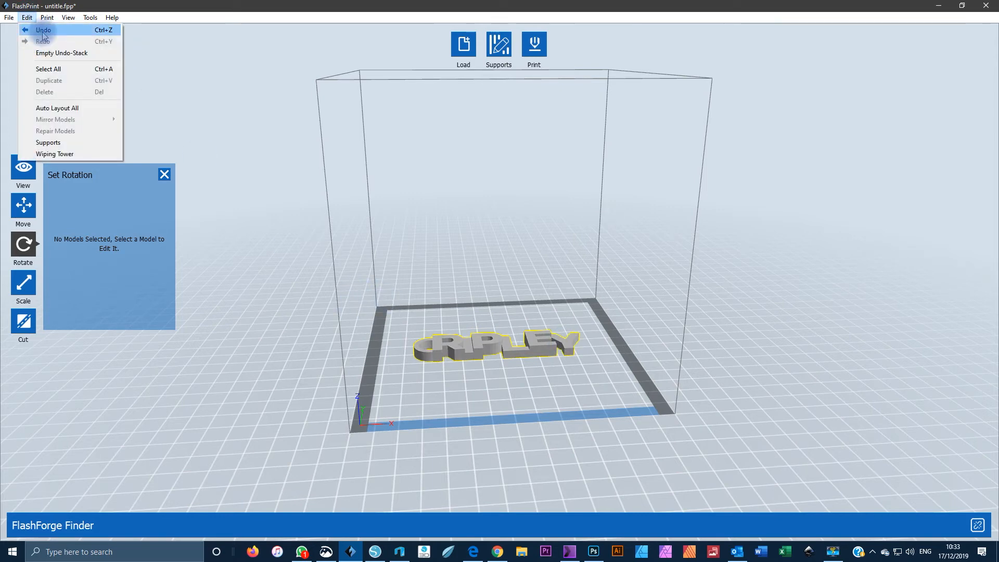
click(44, 31)
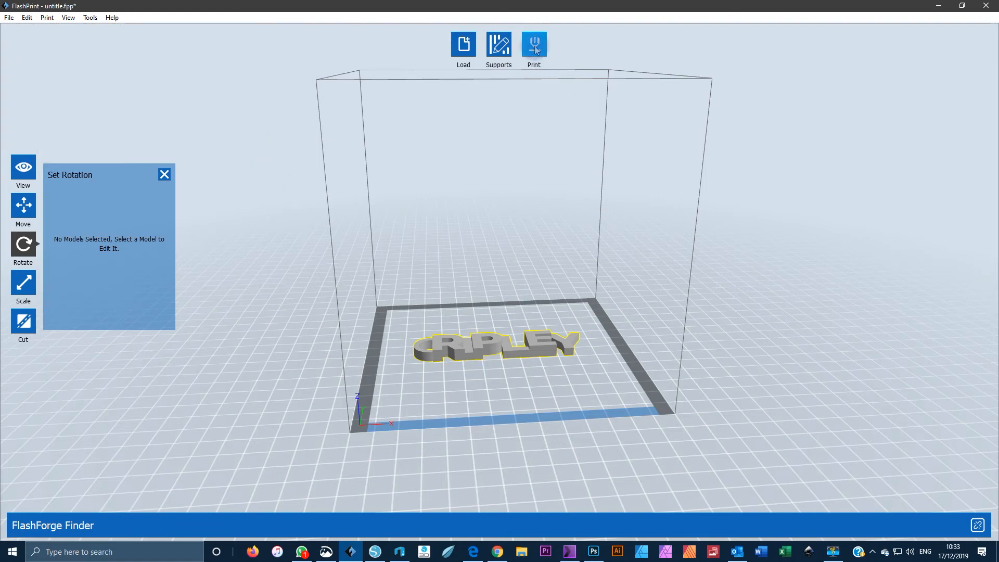
Step: Open the print settings for the keyring and select the Benchy 2 profile
click(539, 82)
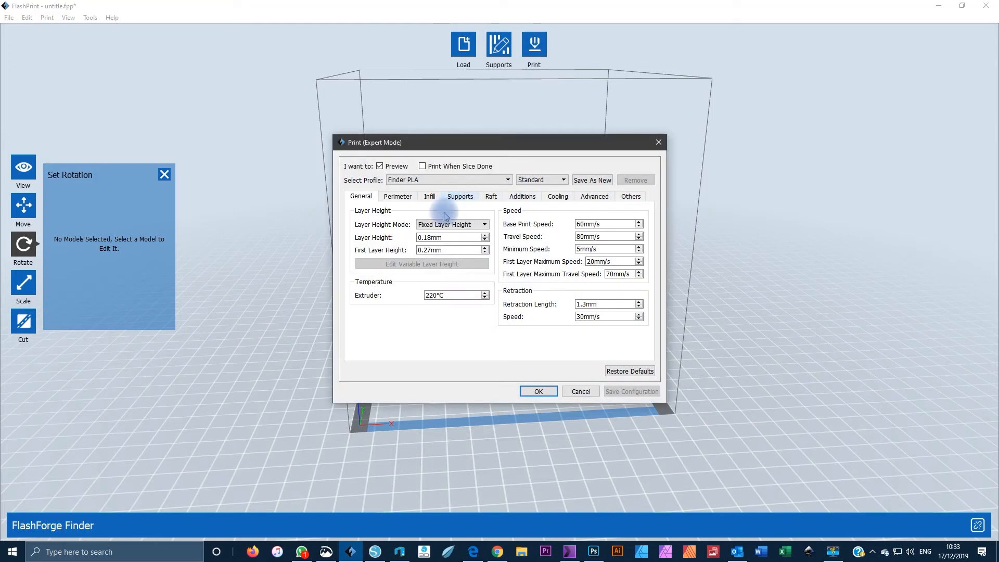
click(450, 180)
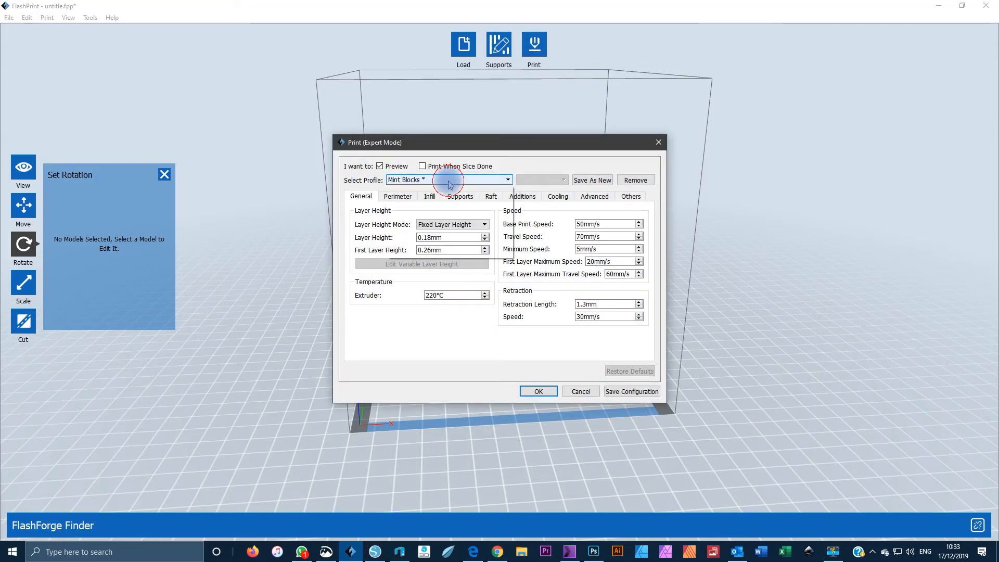
click(422, 209)
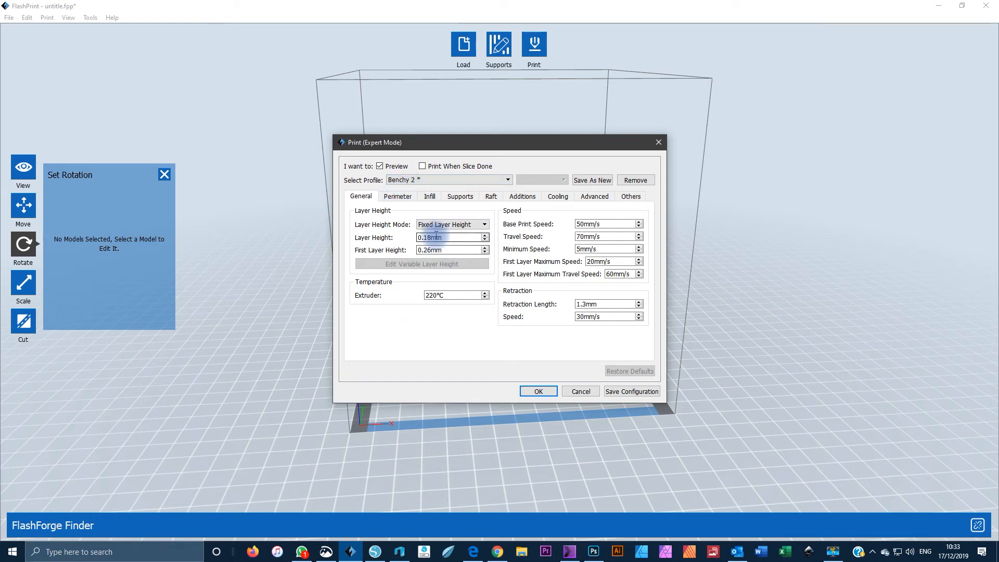
Step: Review the Benchy 2 profile's perimeter, infill, support, raft and brim settings
click(405, 204)
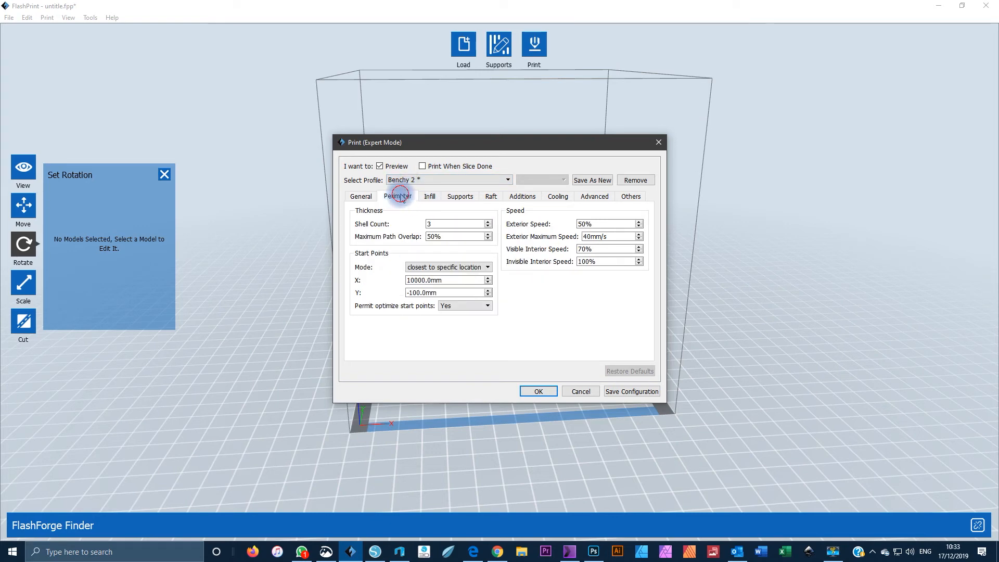
double_click(438, 236)
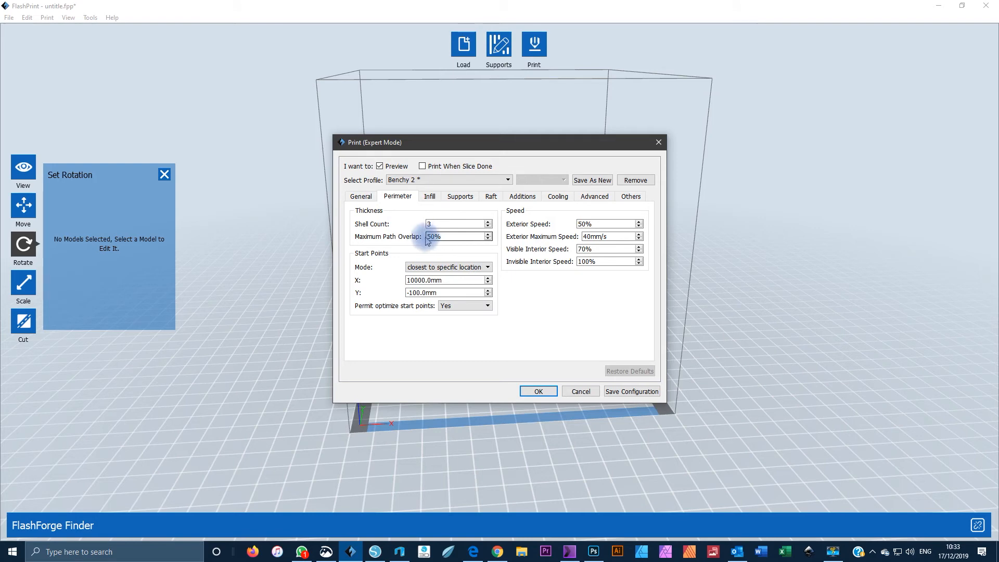
click(429, 196)
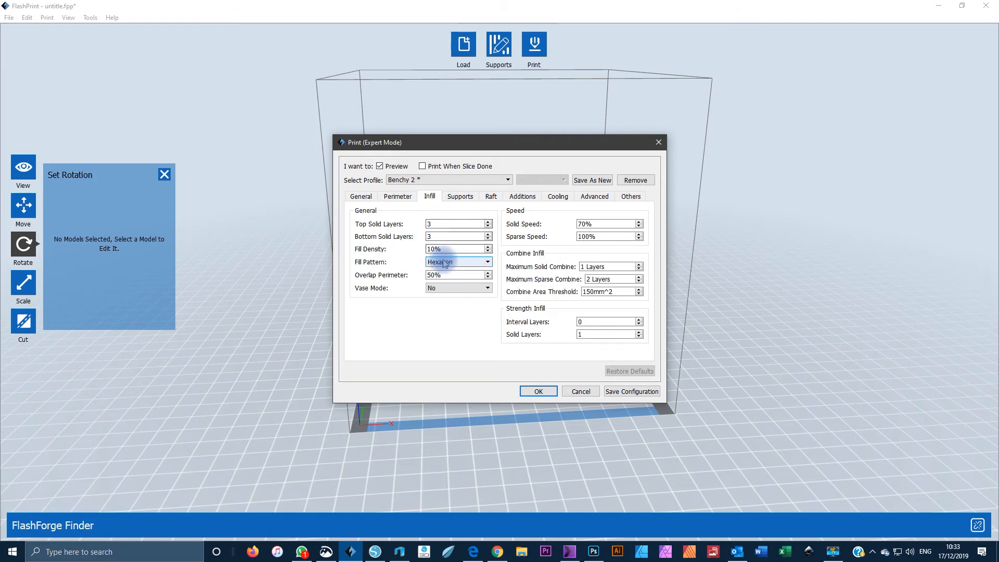
double_click(442, 275)
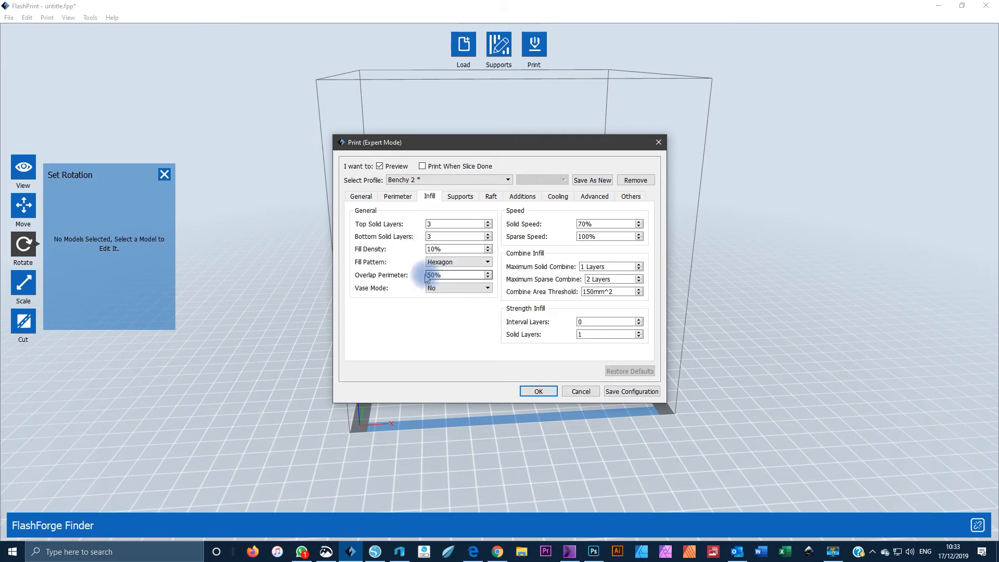
click(397, 196)
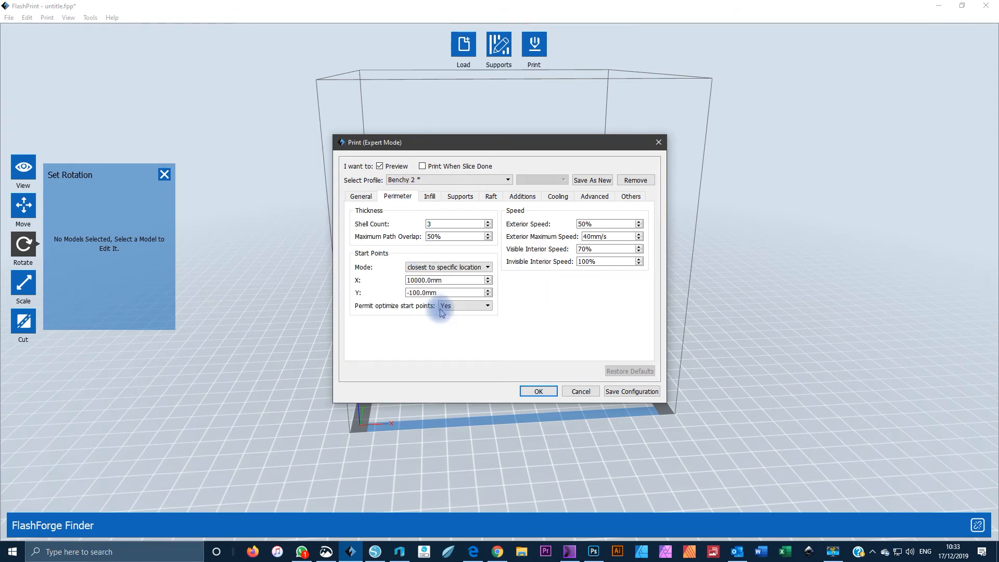
double_click(436, 224)
click(430, 196)
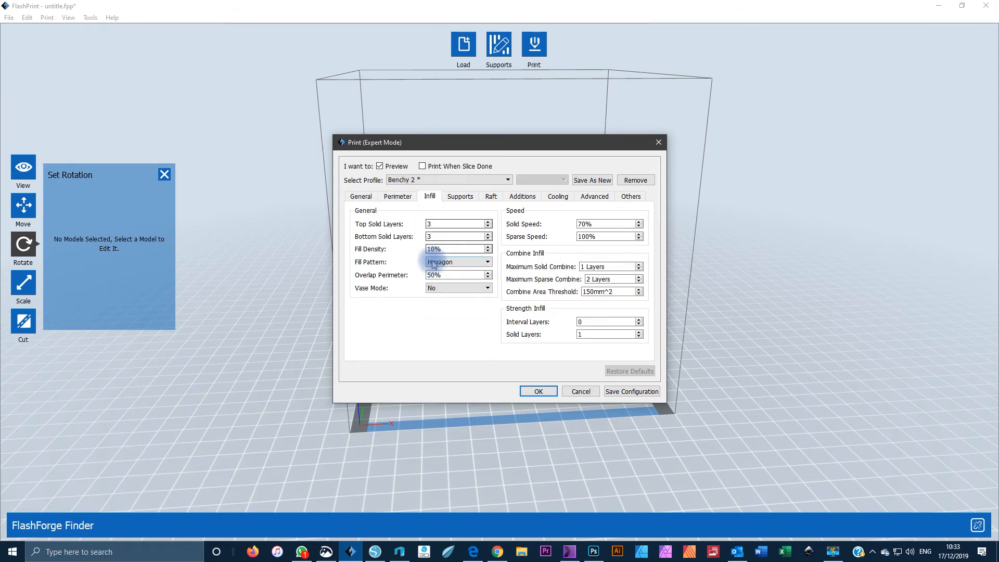
double_click(438, 276)
click(460, 196)
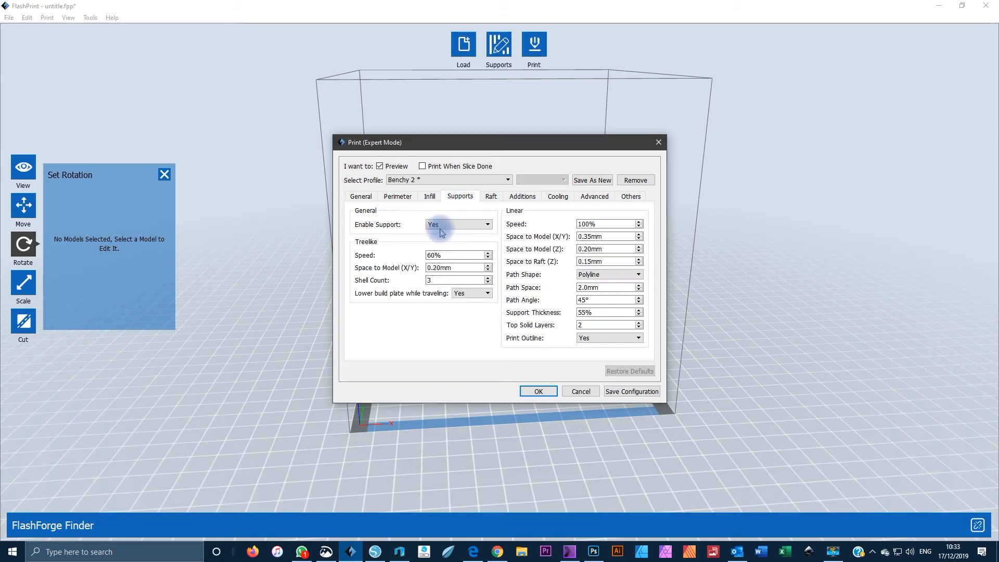
click(491, 197)
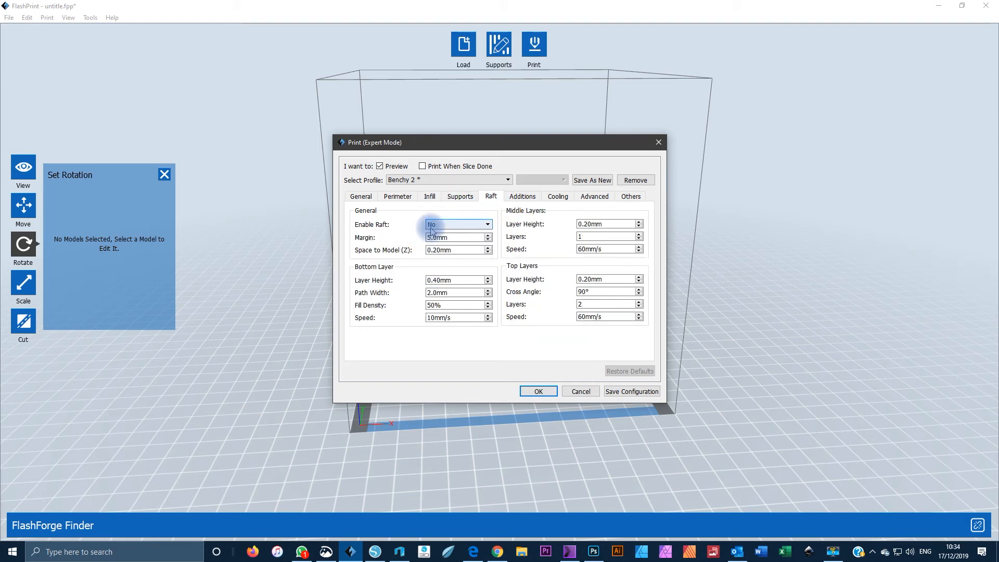
click(521, 196)
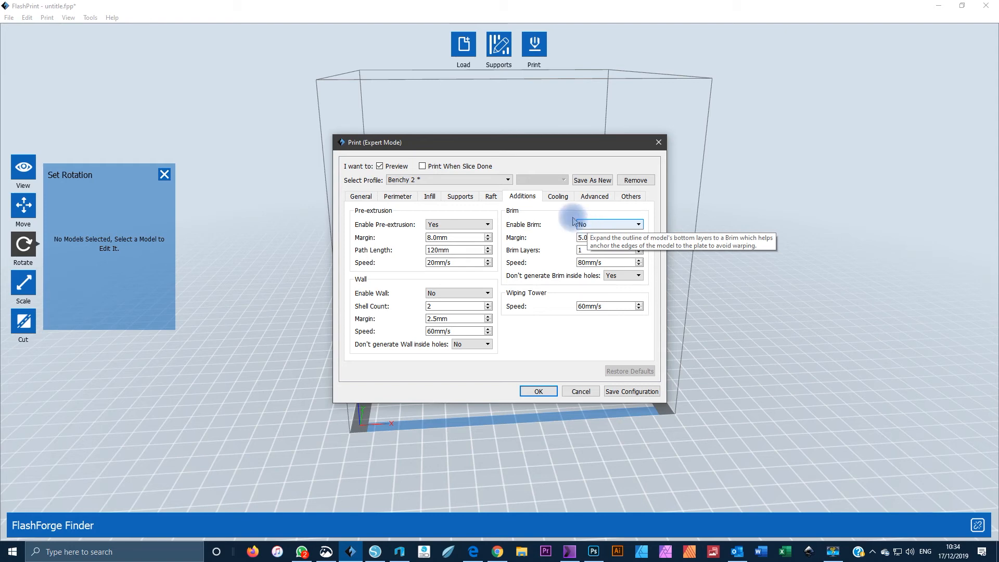
Step: Accept the print settings and save the sliced file as ripley1 in GX format in the ABC keyrings folder
click(546, 394)
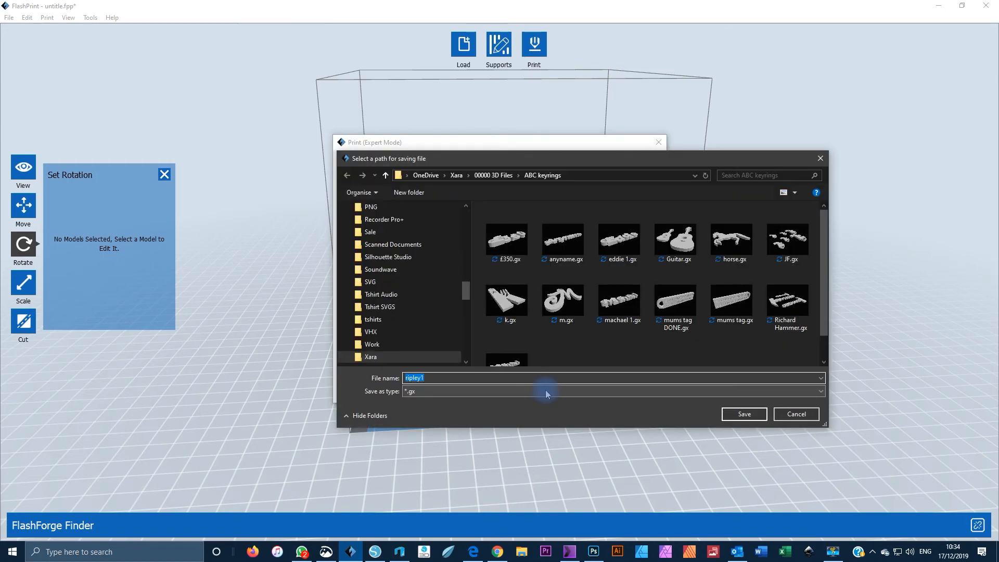
click(735, 413)
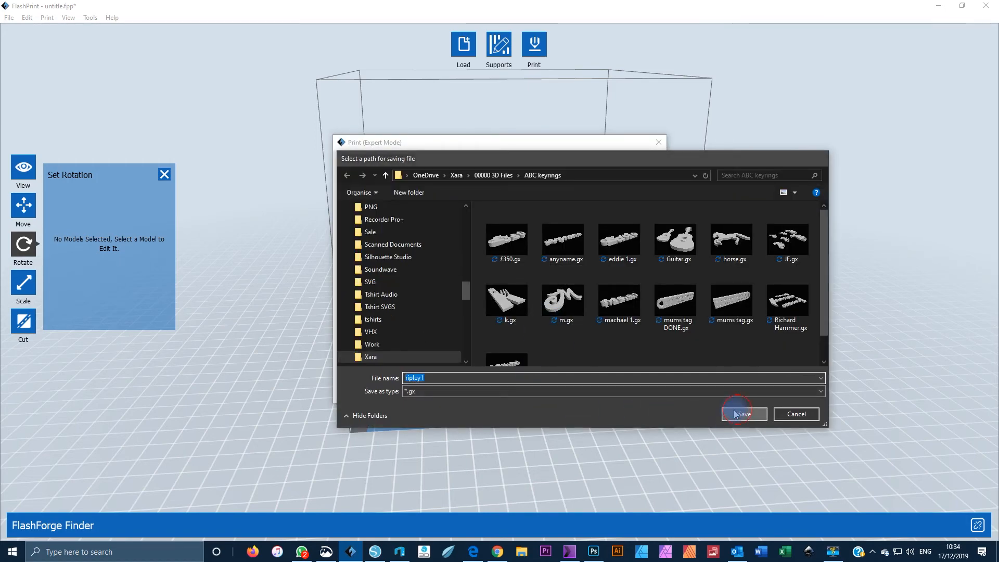